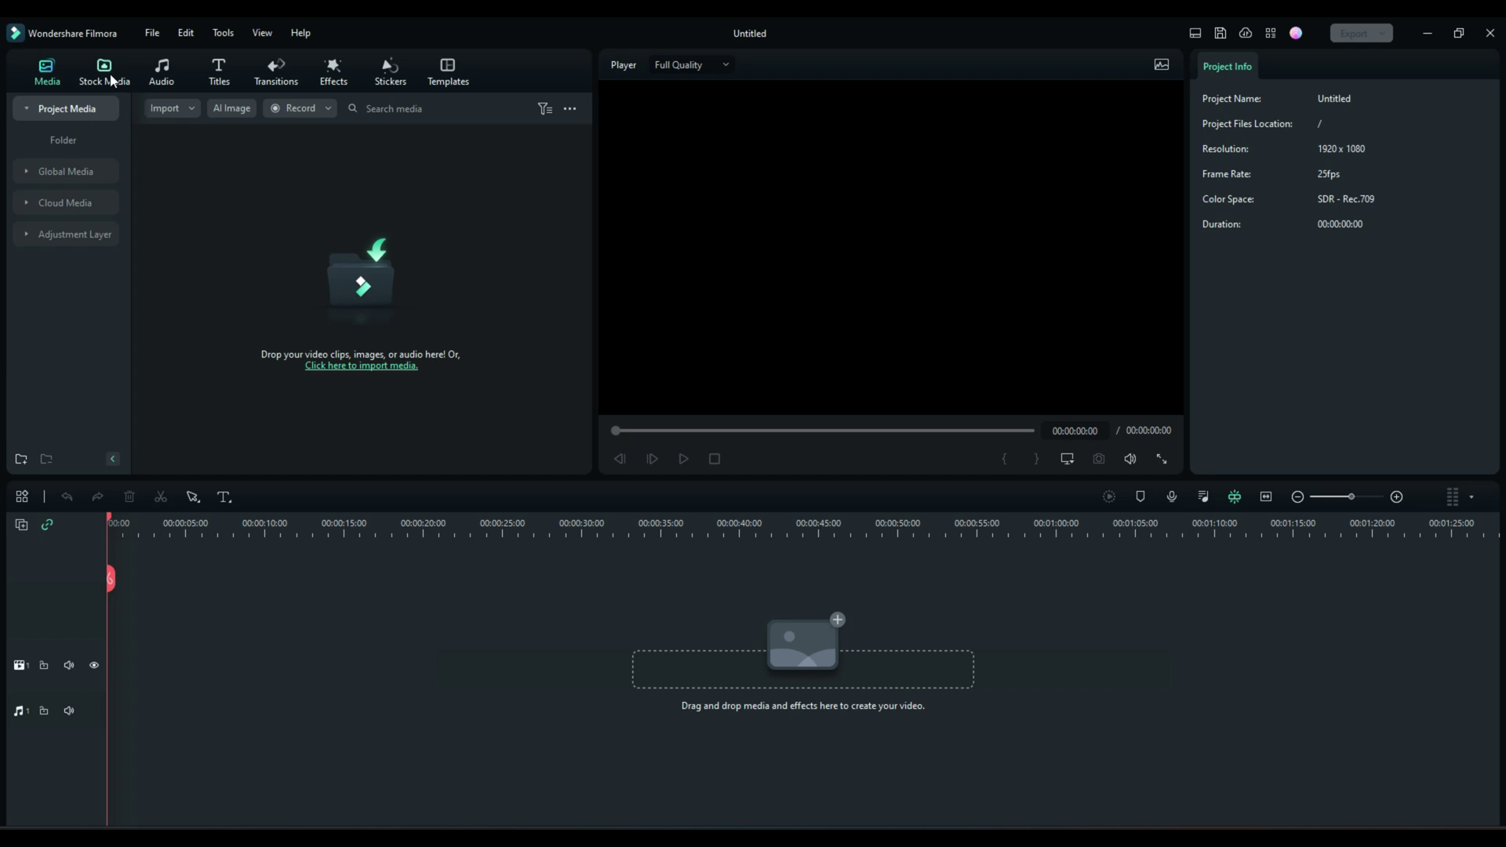
# - Add the walking-woman stock clip from Favorites, matching the project to 2160 x 3840 25fps
pyautogui.click(112, 79)
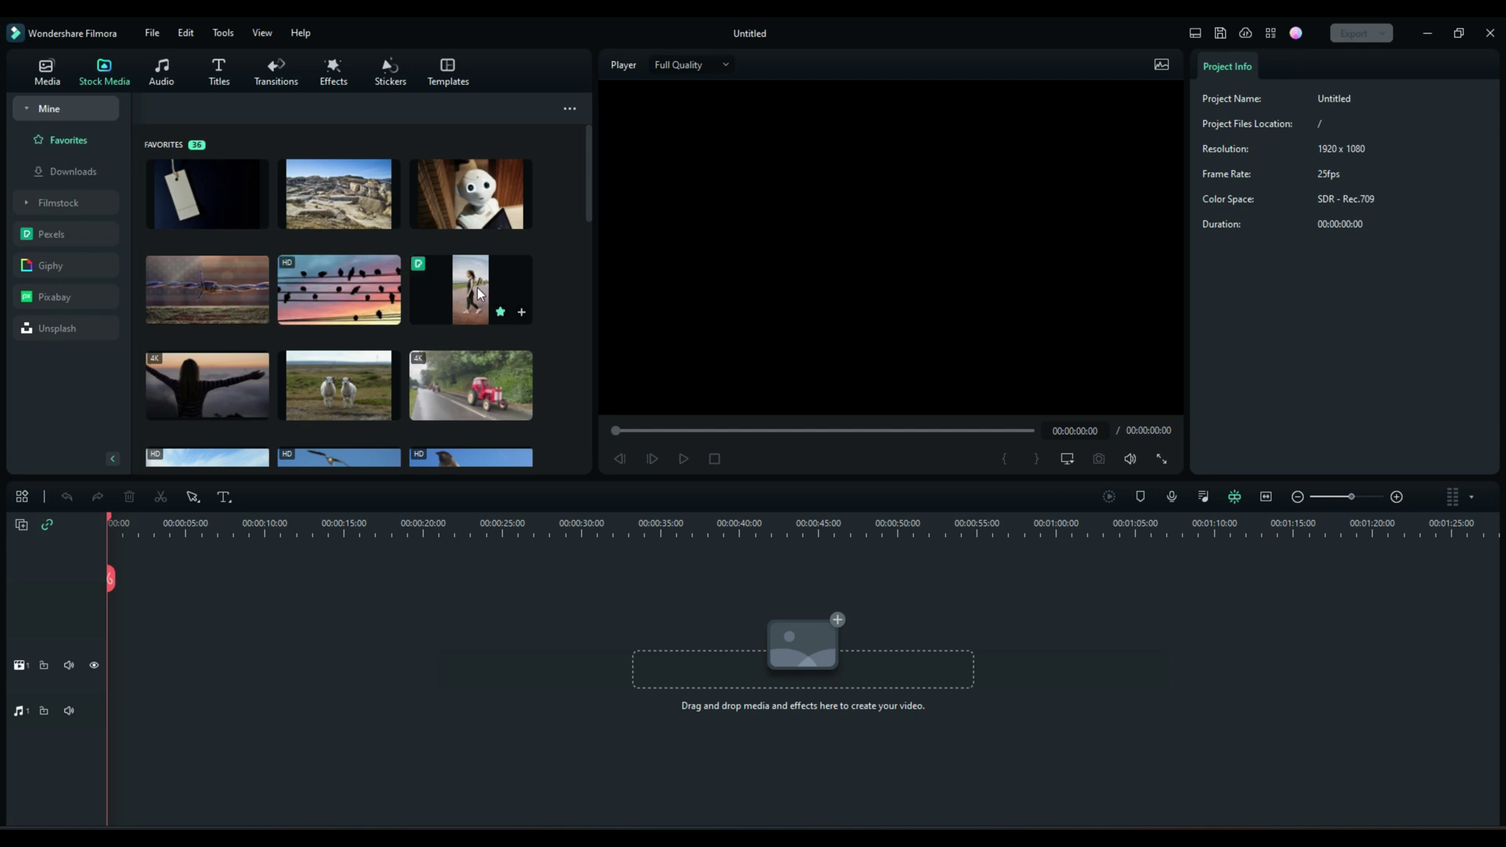
pyautogui.moveTo(480, 295); pyautogui.dragTo(132, 660)
pyautogui.click(626, 461)
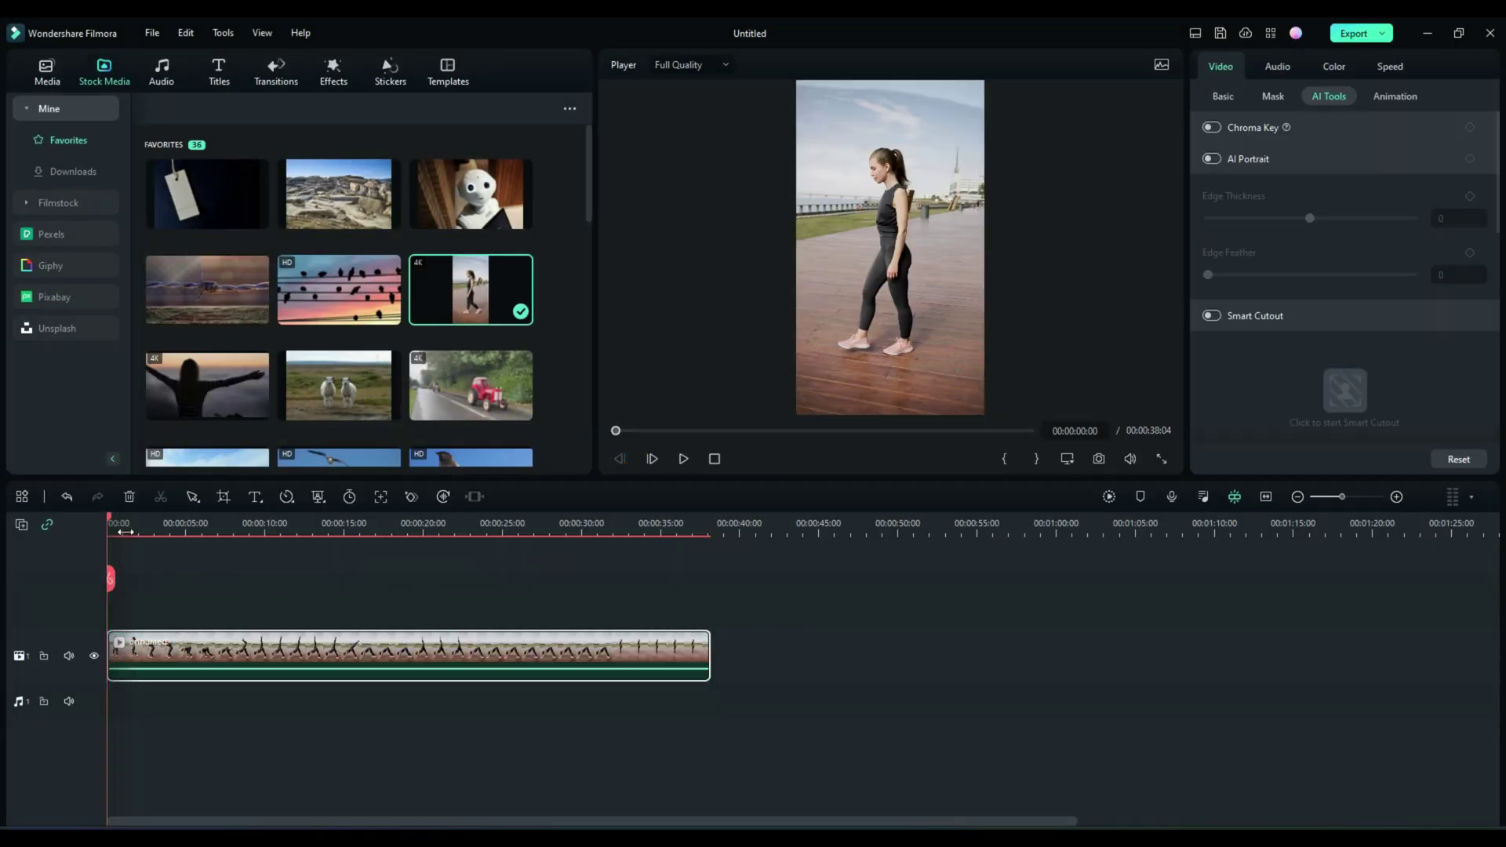
pyautogui.moveTo(111, 523)
pyautogui.mouseDown()
pyautogui.moveTo(252, 534)
pyautogui.moveTo(108, 518)
pyautogui.moveTo(233, 534)
pyautogui.moveTo(216, 540)
pyautogui.moveTo(430, 542)
pyautogui.moveTo(214, 515)
pyautogui.moveTo(436, 527)
pyautogui.moveTo(92, 503)
pyautogui.mouseUp()
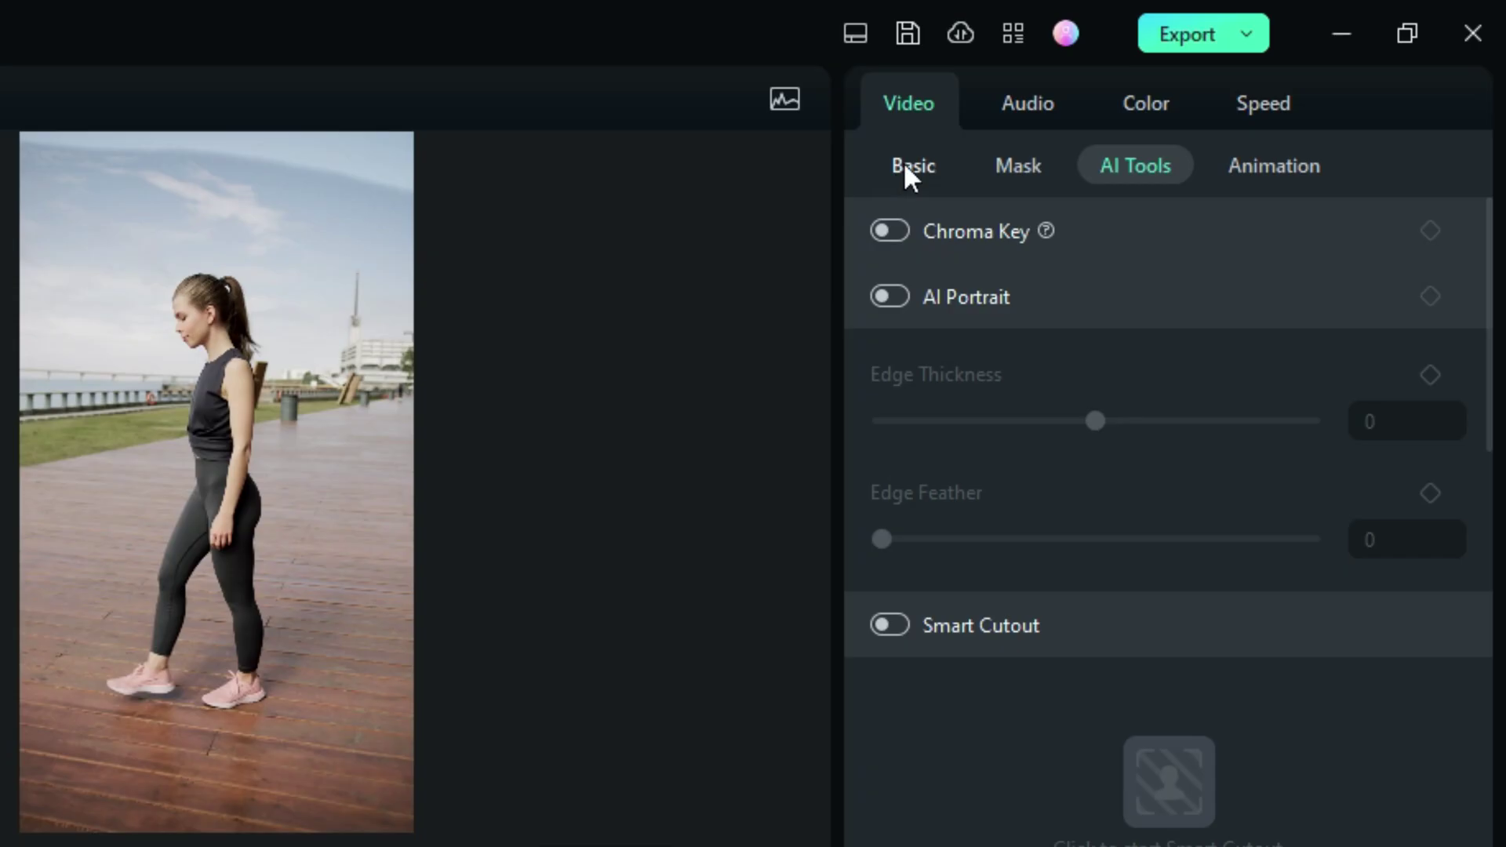
# - Turn on AI Portrait with Edge Feather 2 and move the woman clip up to video track 2
pyautogui.click(1218, 93)
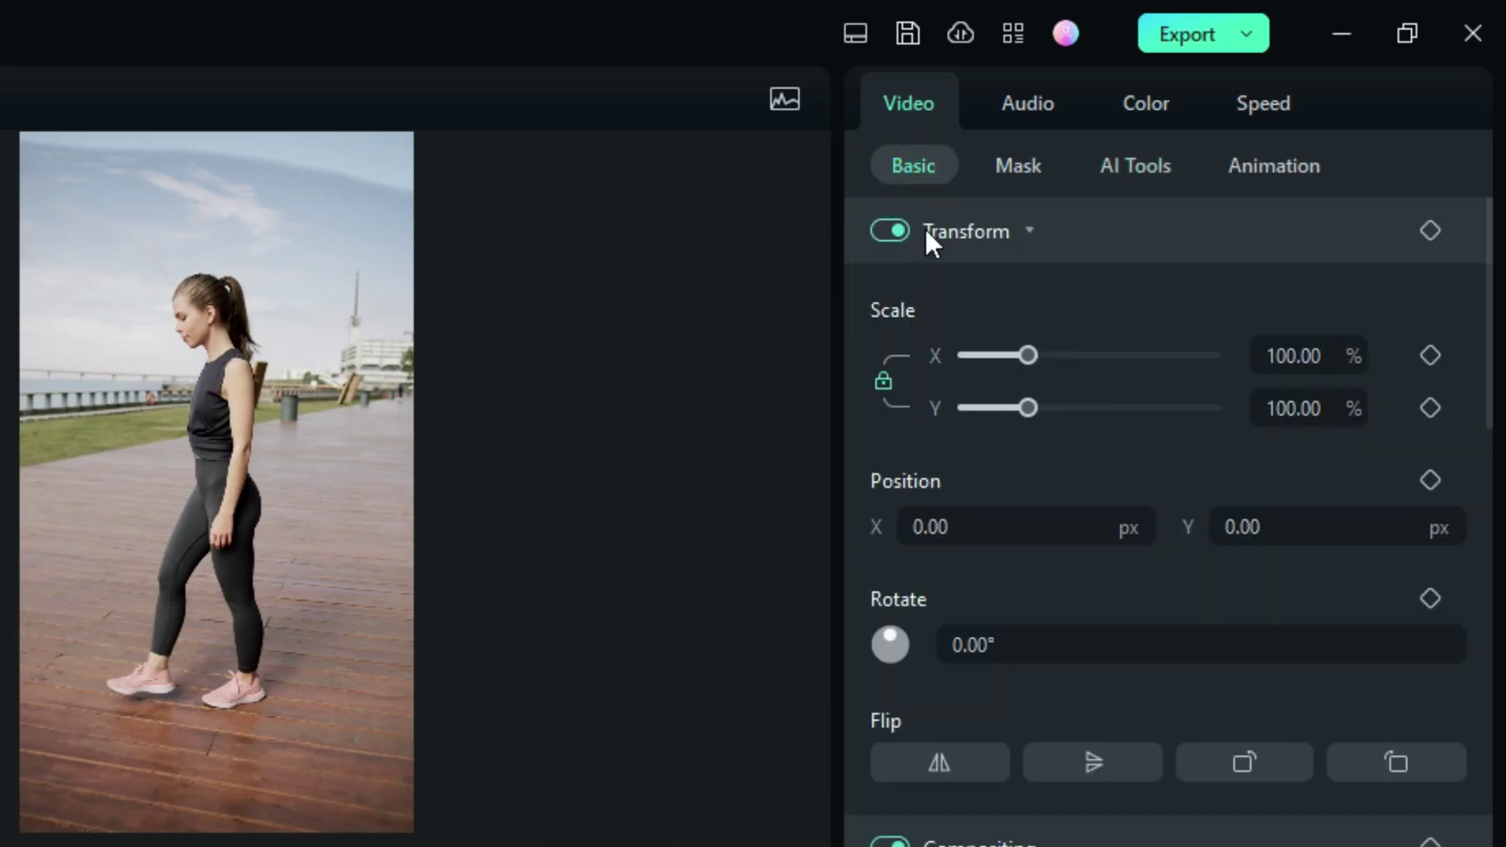
pyautogui.click(1117, 167)
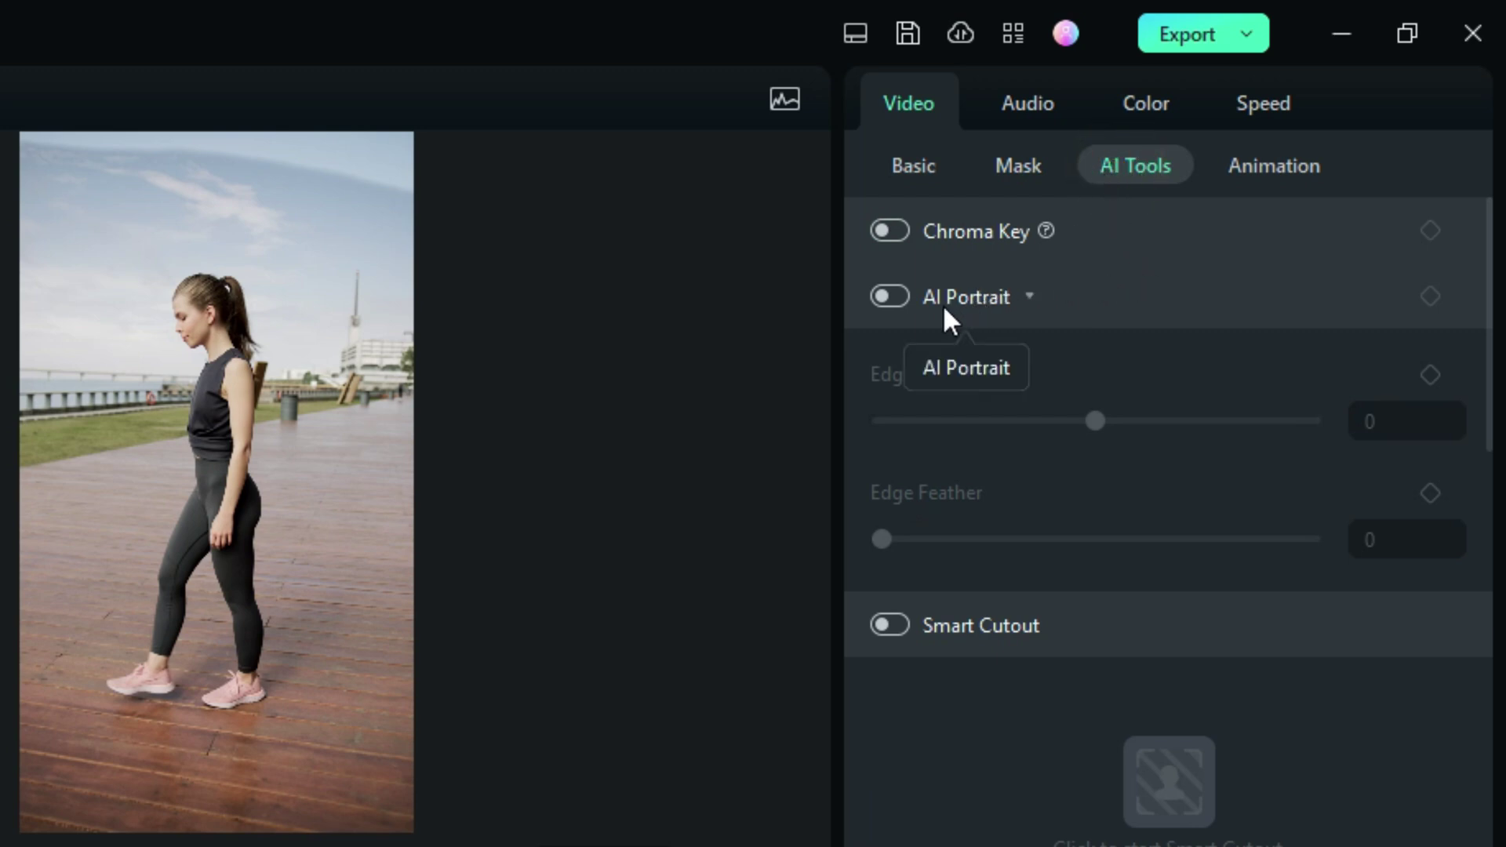
pyautogui.click(885, 296)
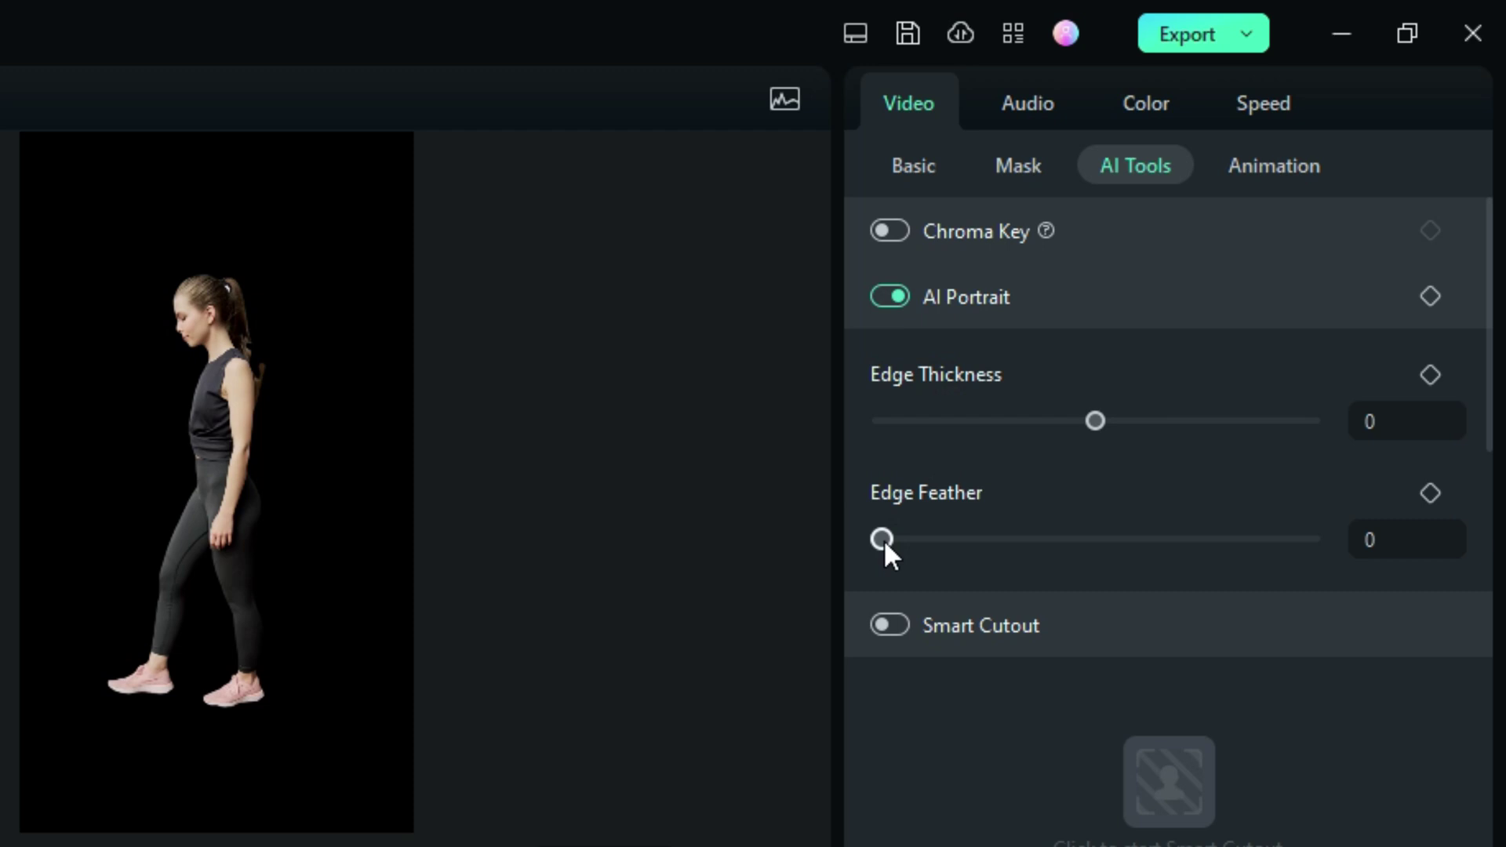
pyautogui.moveTo(888, 541); pyautogui.dragTo(900, 541)
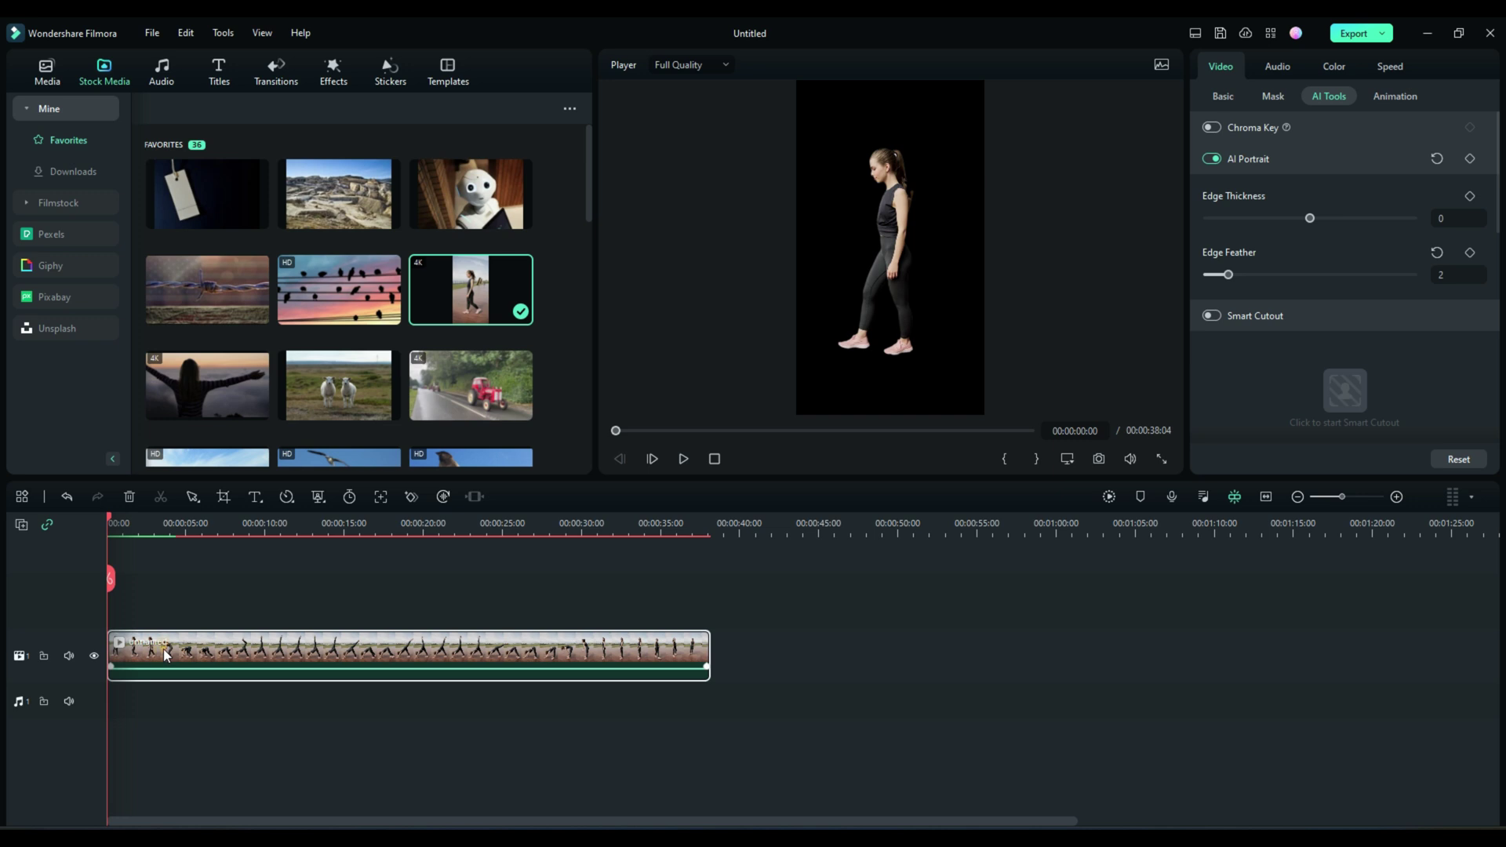
pyautogui.moveTo(163, 648); pyautogui.dragTo(161, 626)
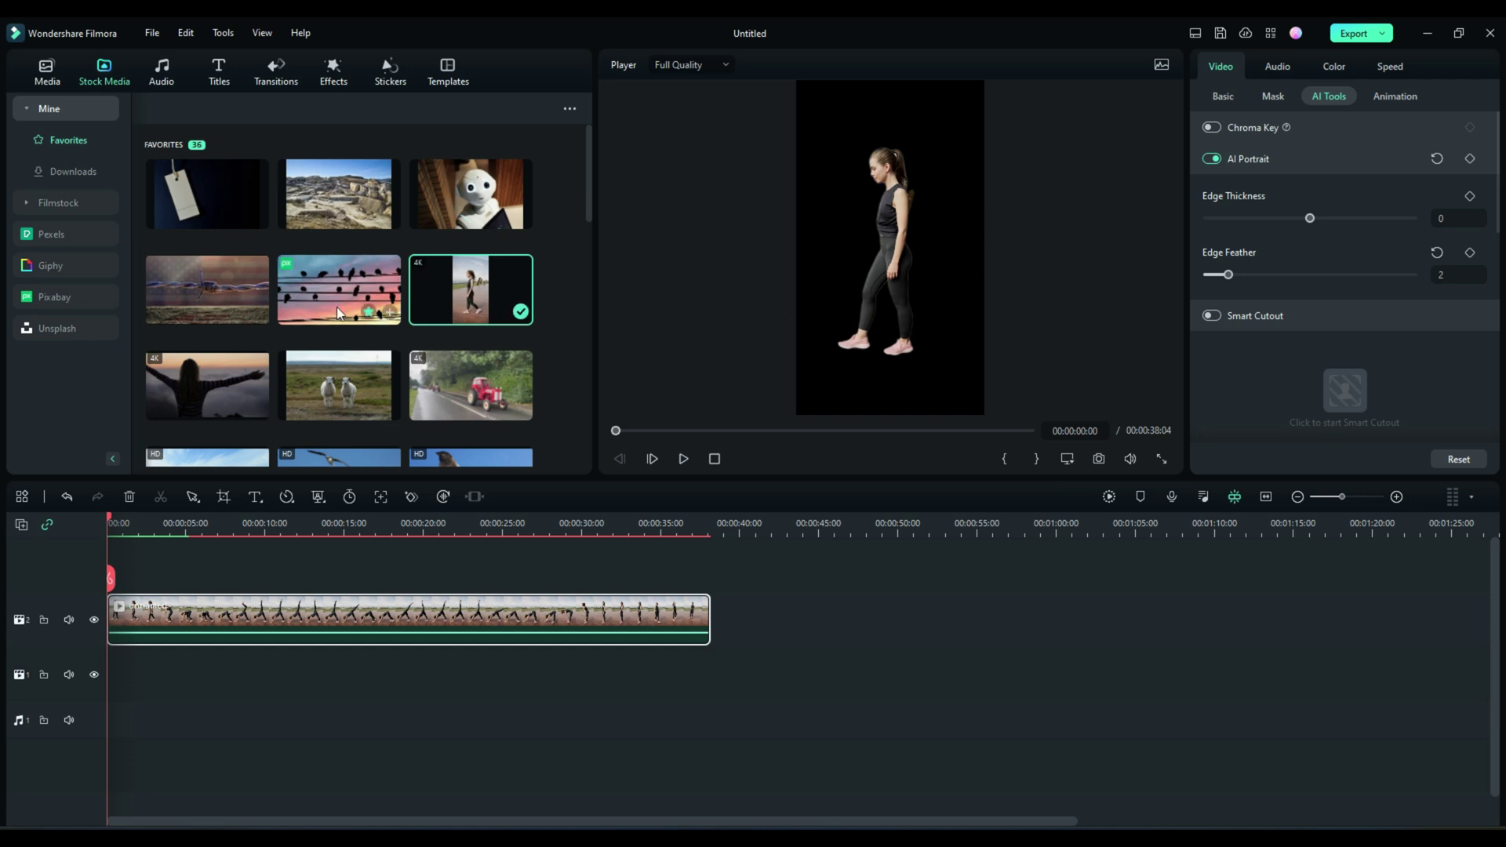
# - Place the birds-on-wires sunset clip from Favorites on video track 1 beneath the woman
pyautogui.moveTo(335, 292); pyautogui.dragTo(108, 667)
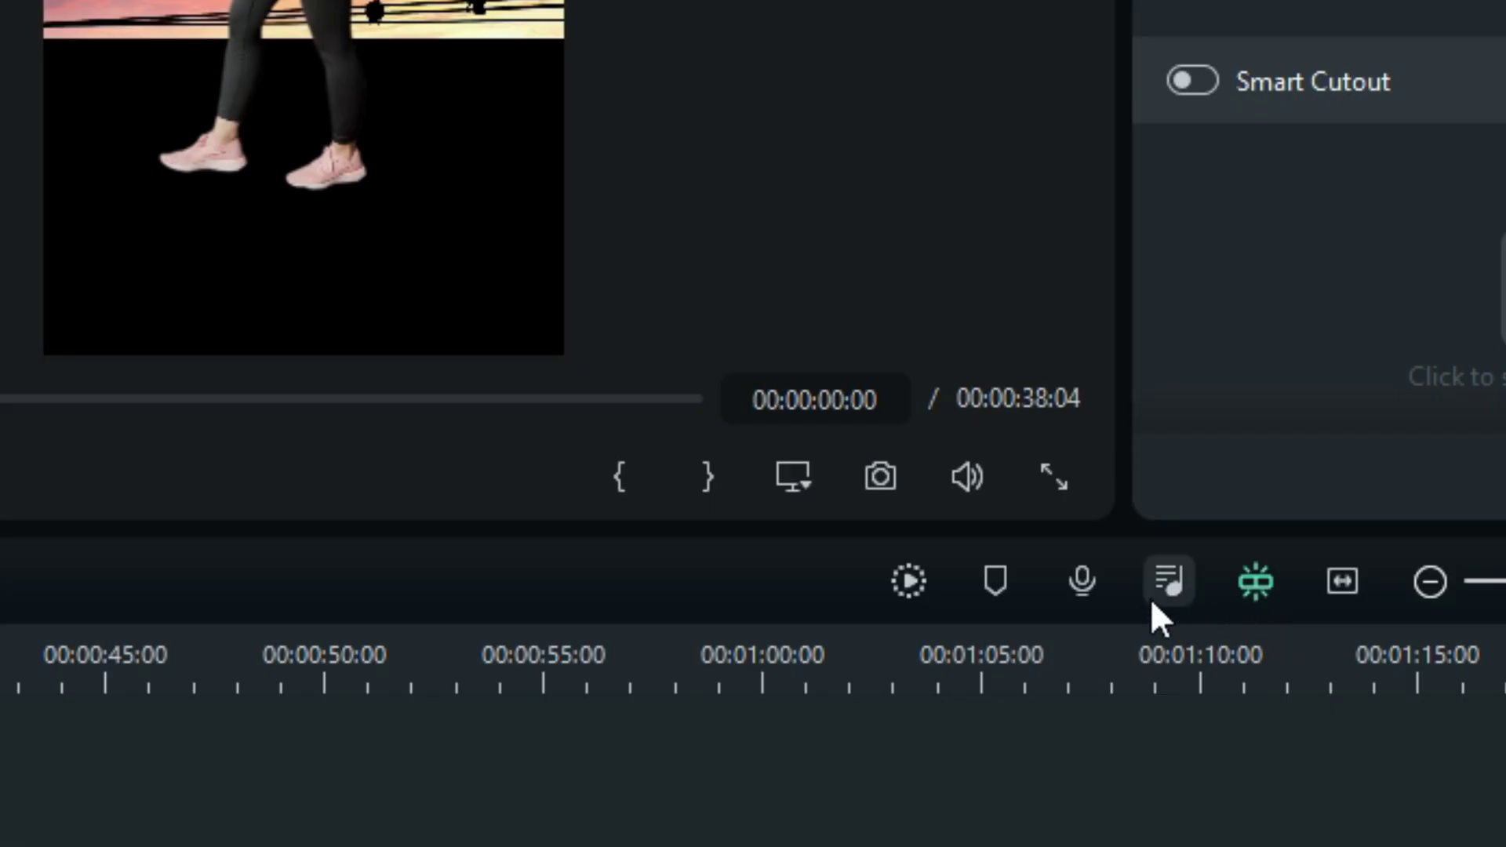
# - Change the project aspect ratio to 16:9 widescreen at 1920x1080
pyautogui.click(792, 476)
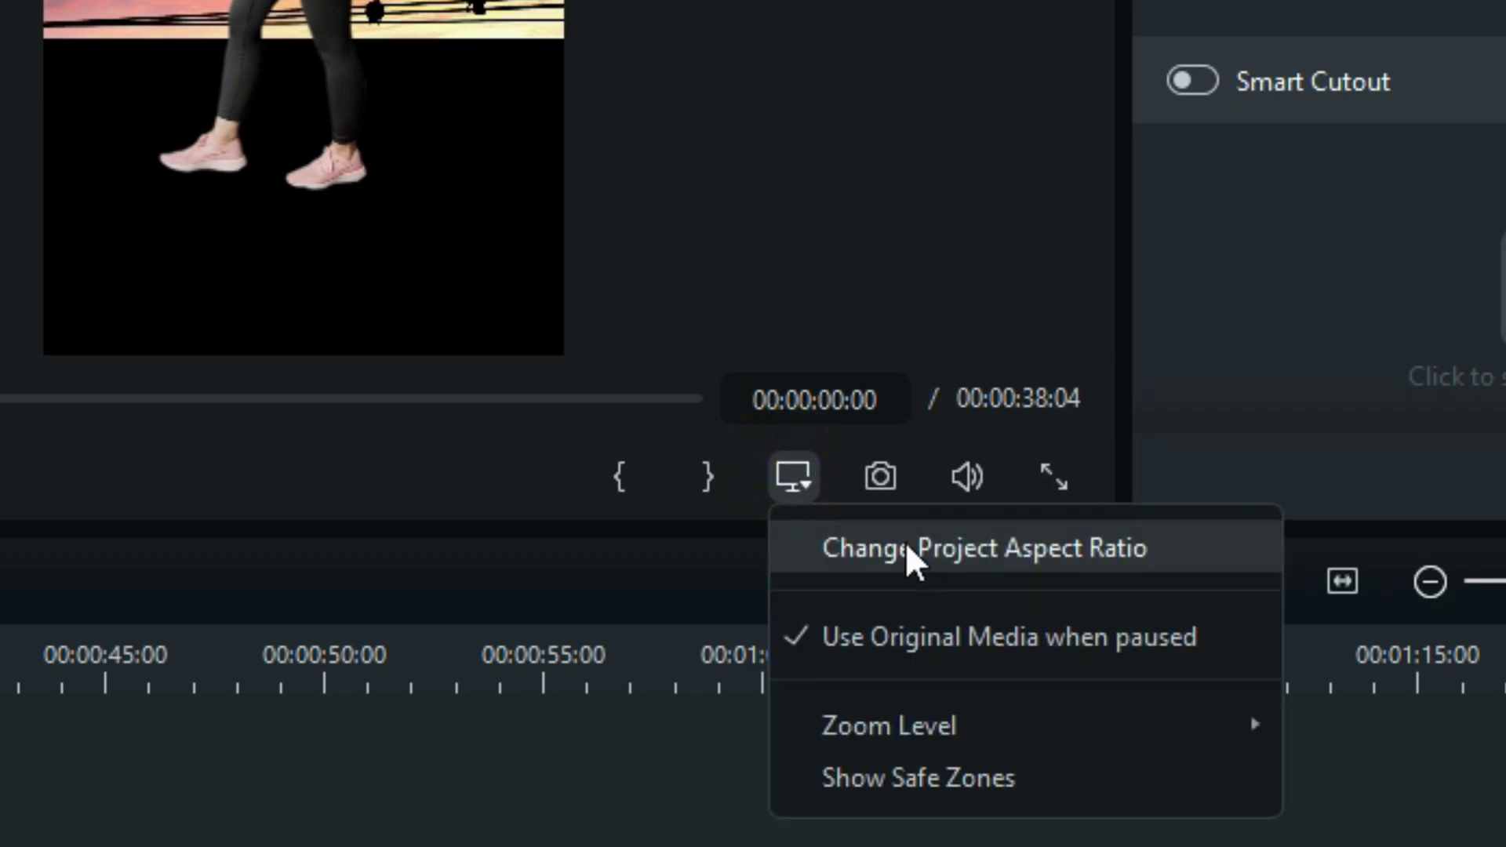
pyautogui.click(905, 543)
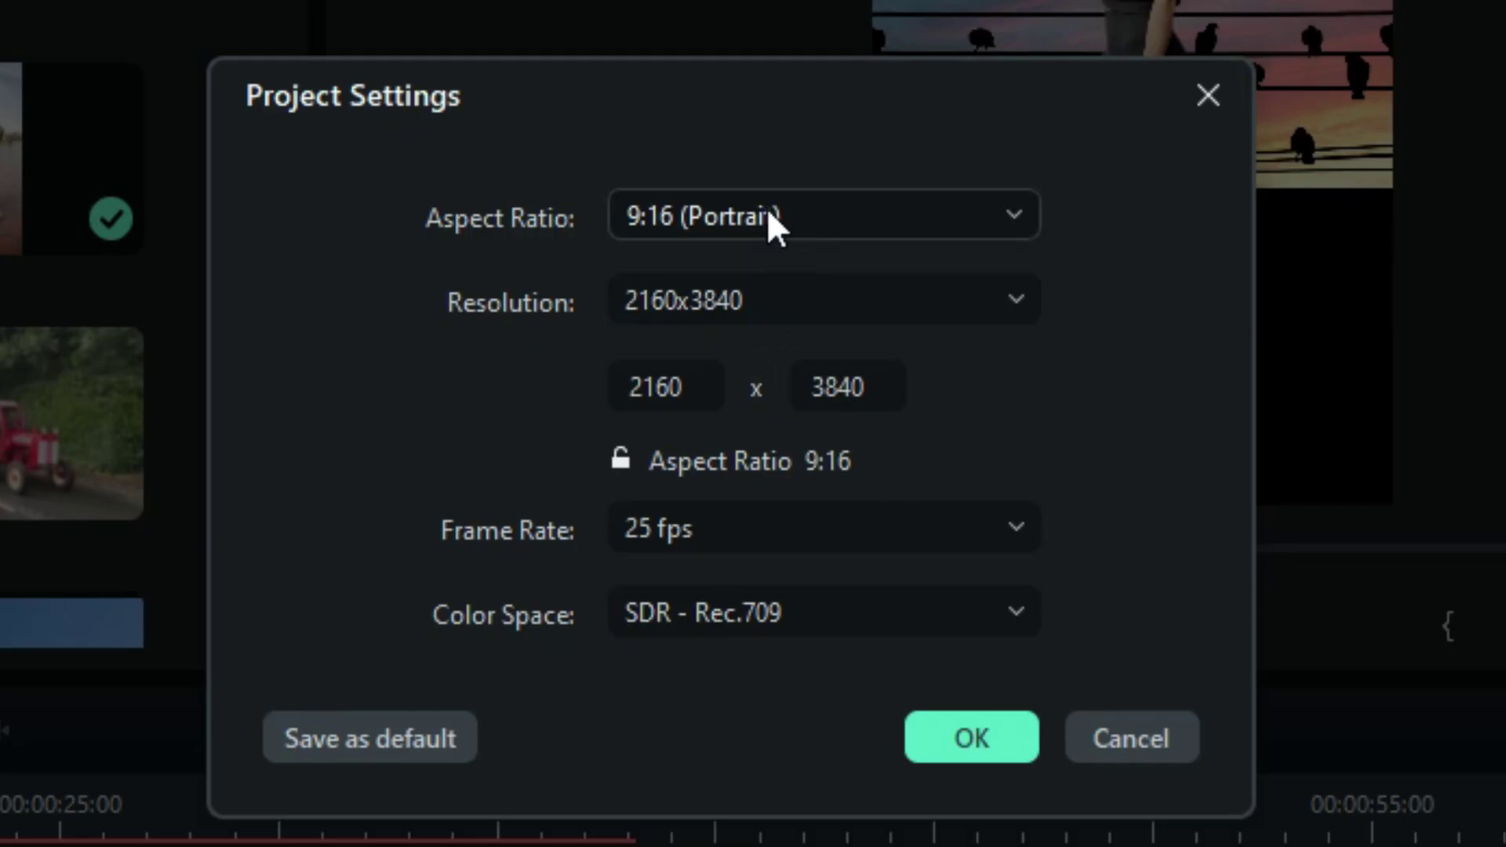
pyautogui.click(765, 217)
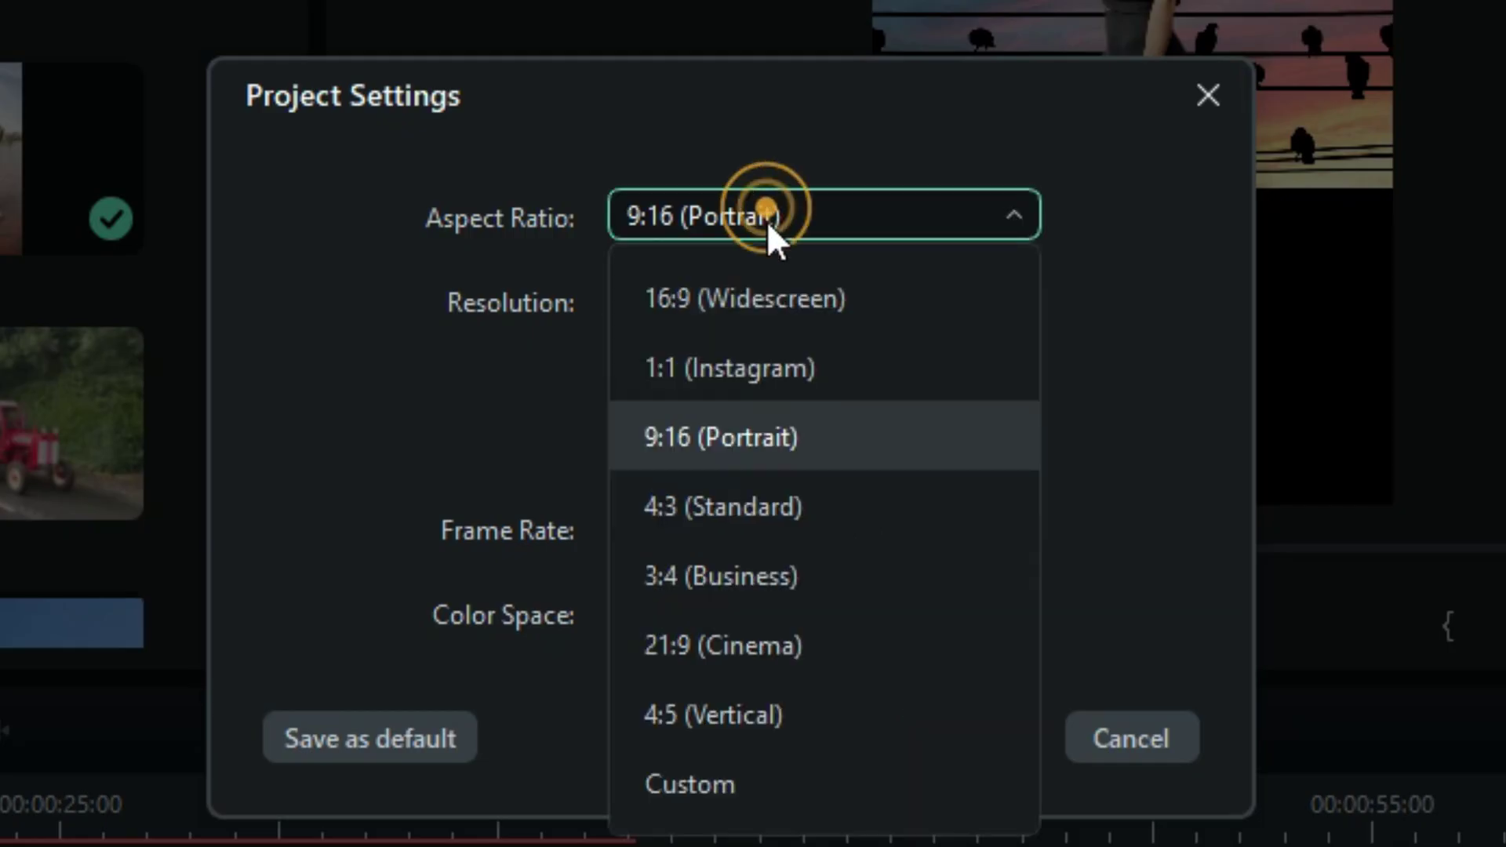
pyautogui.click(775, 294)
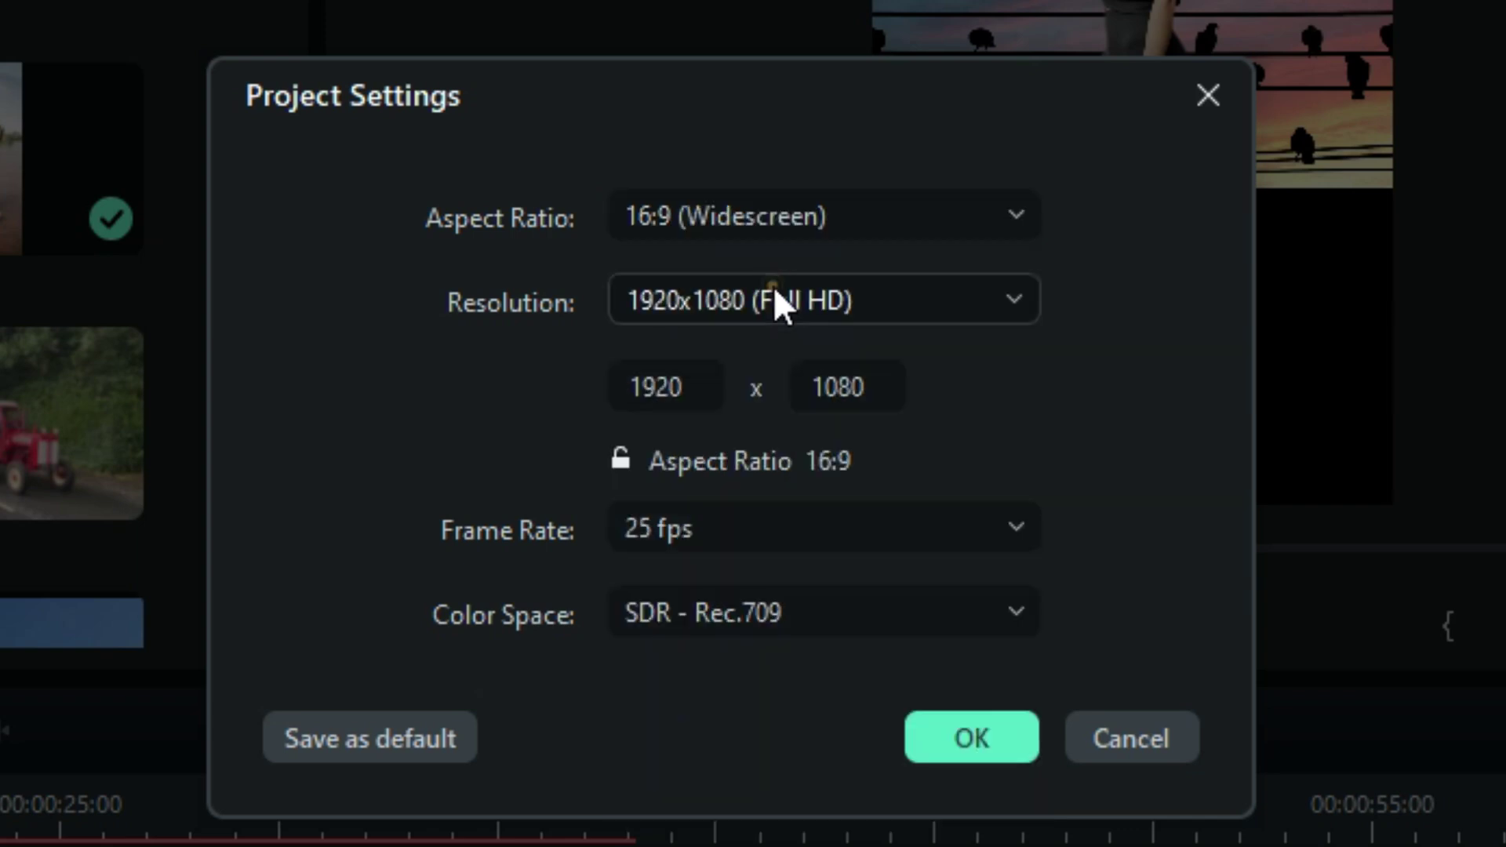
pyautogui.click(973, 730)
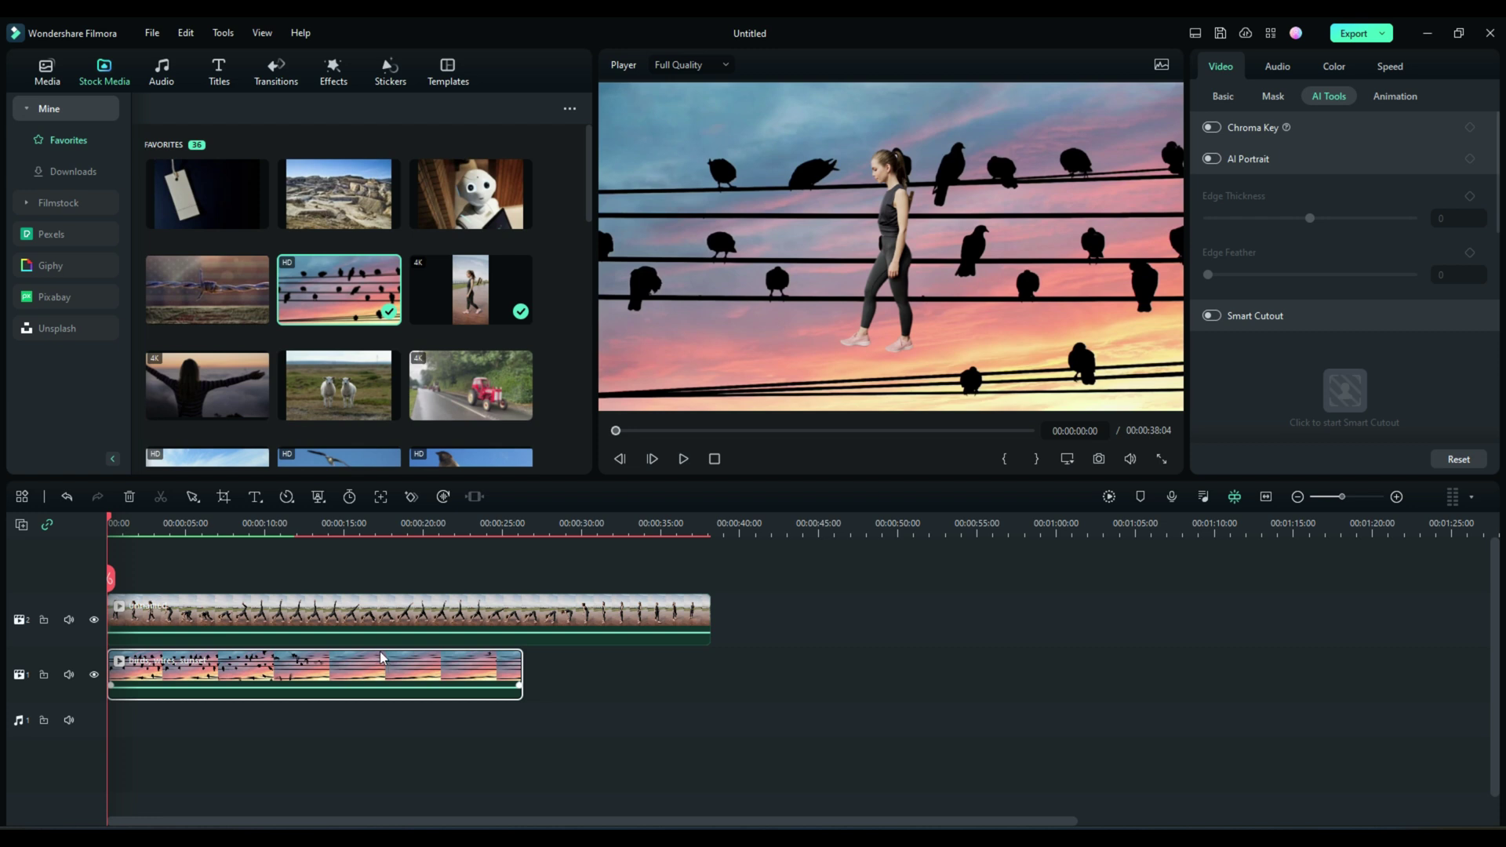
# - Lock video track 1 holding the birds background clip
pyautogui.click(364, 620)
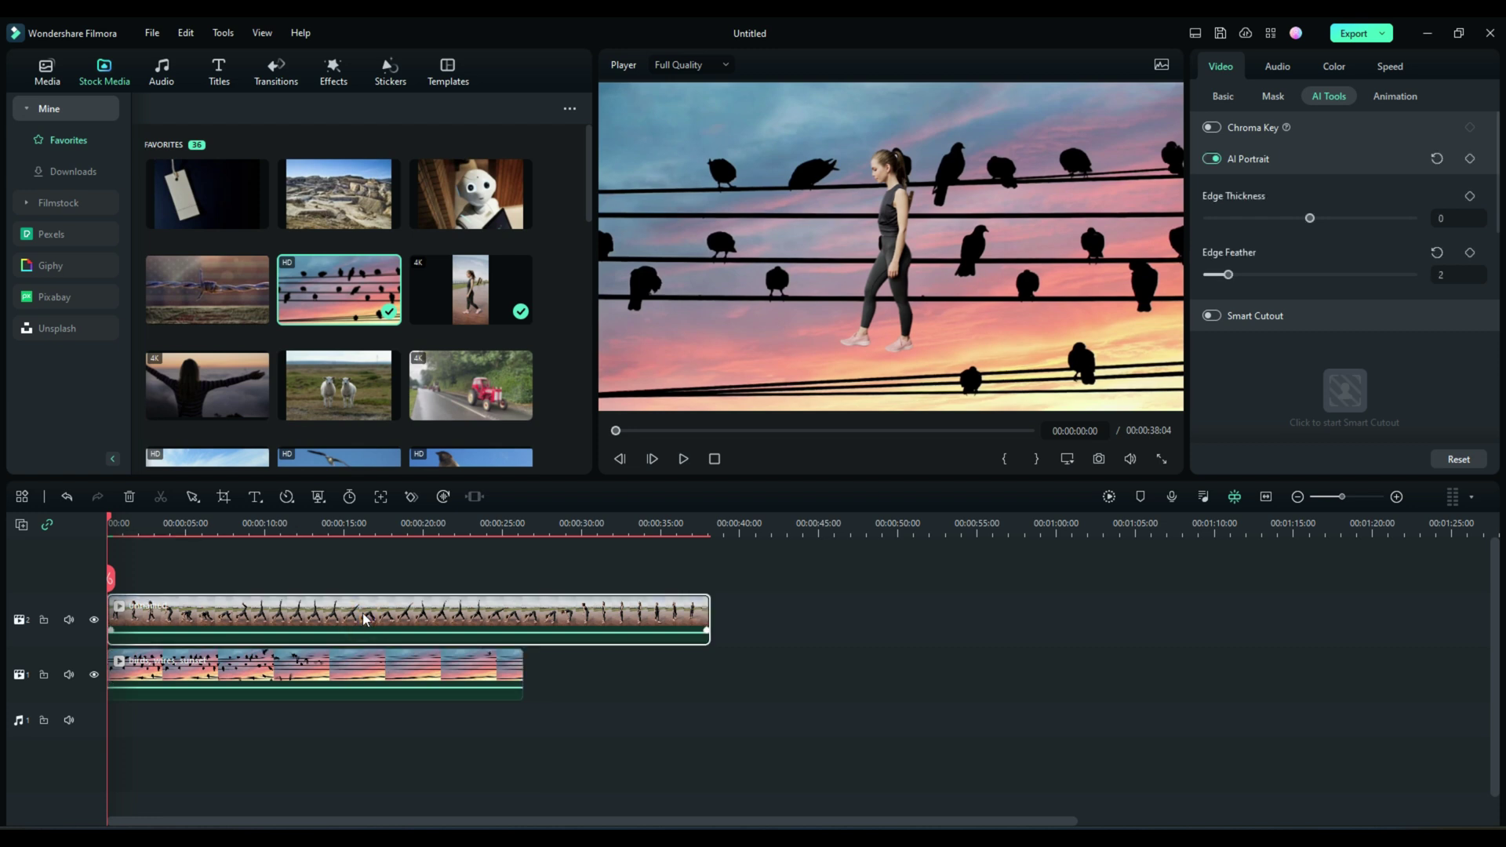
pyautogui.click(350, 669)
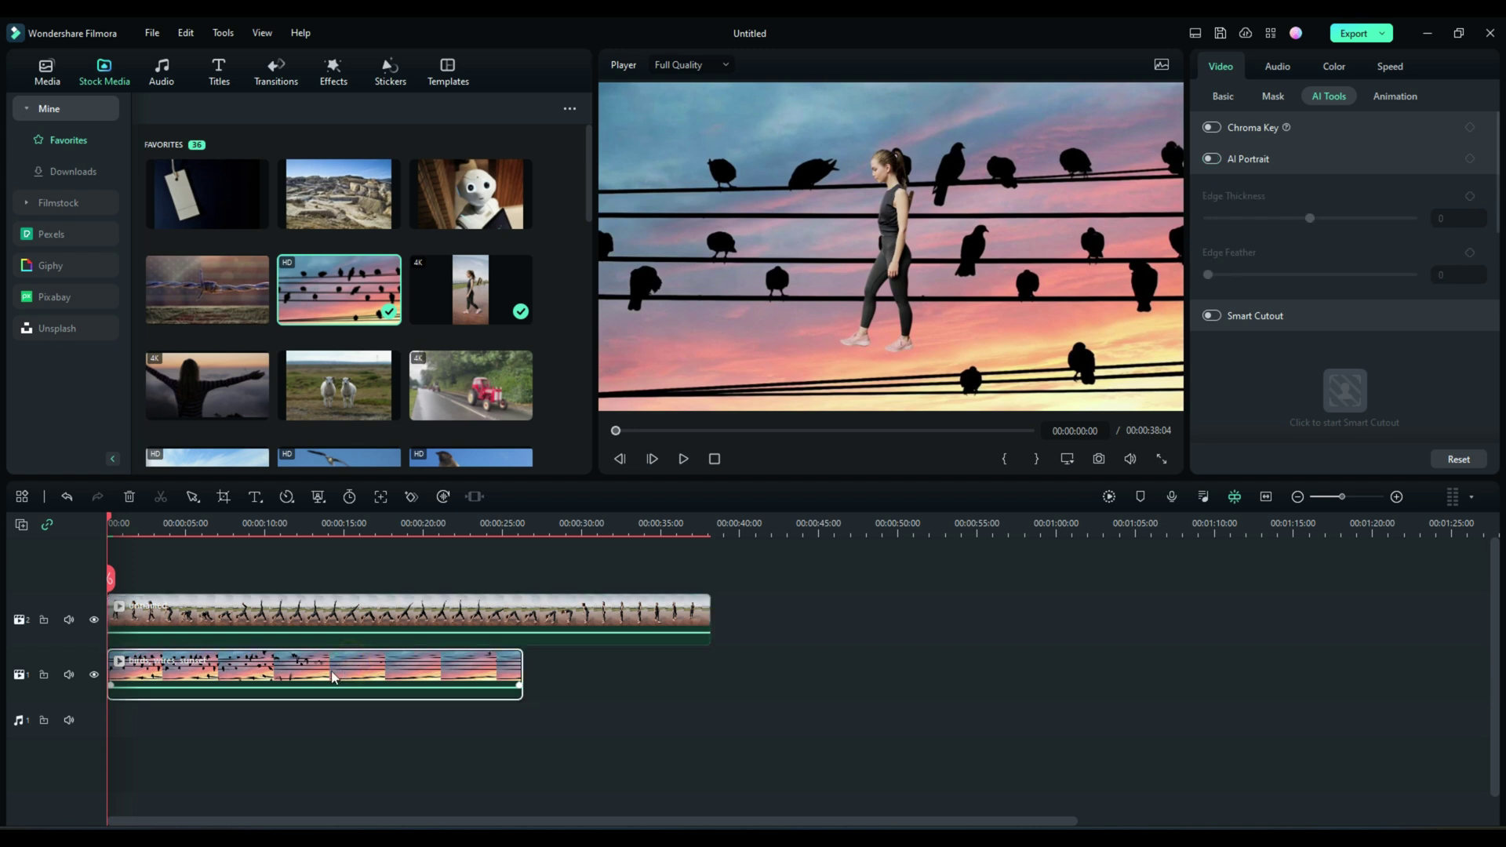
pyautogui.click(45, 676)
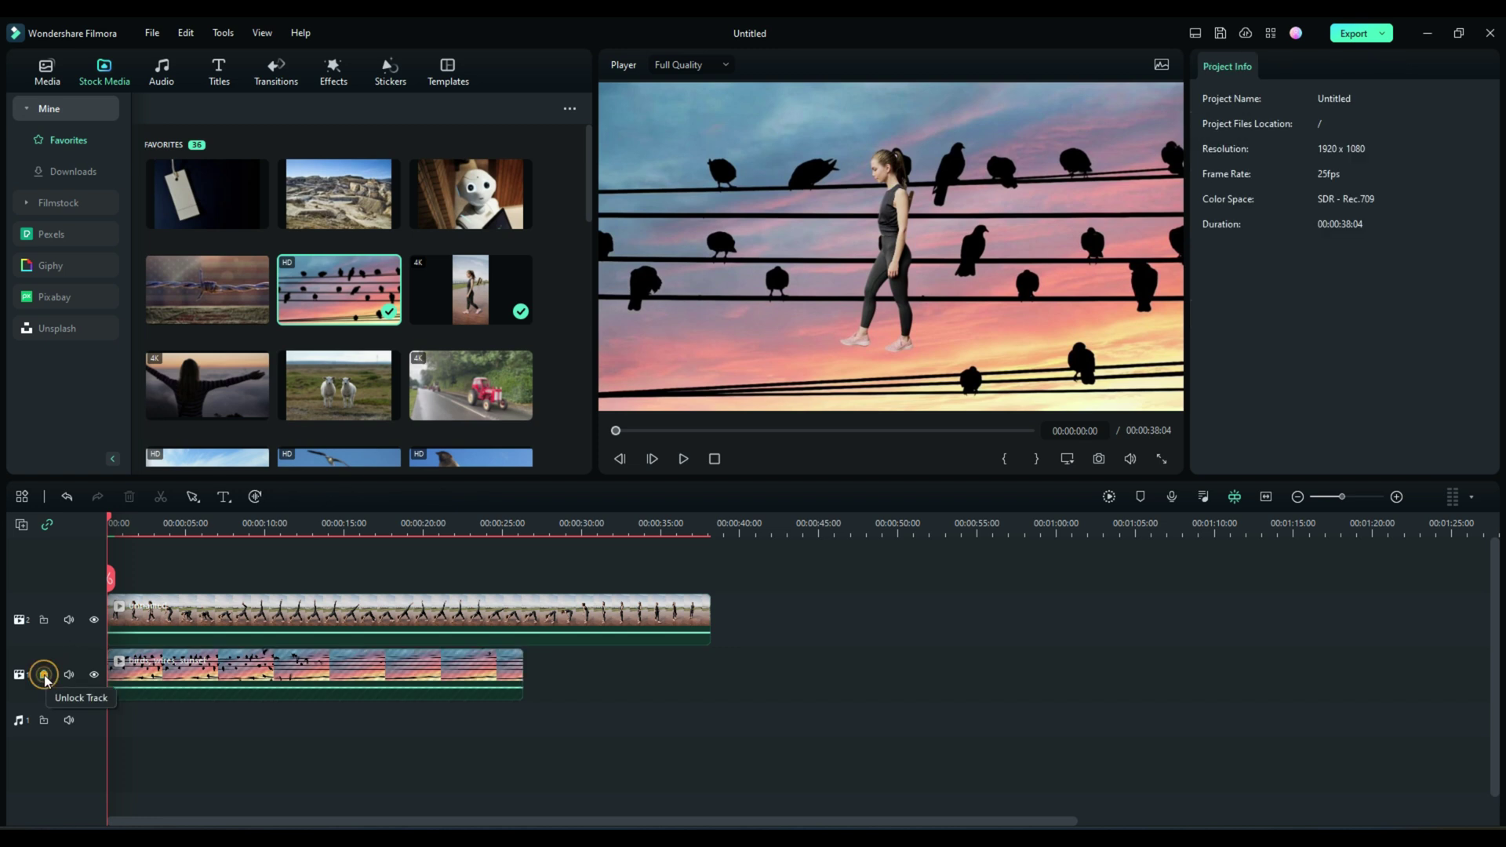
# - Move the woman to X 92.78, Y -144.34 so she walks along the lowest wire
pyautogui.click(326, 606)
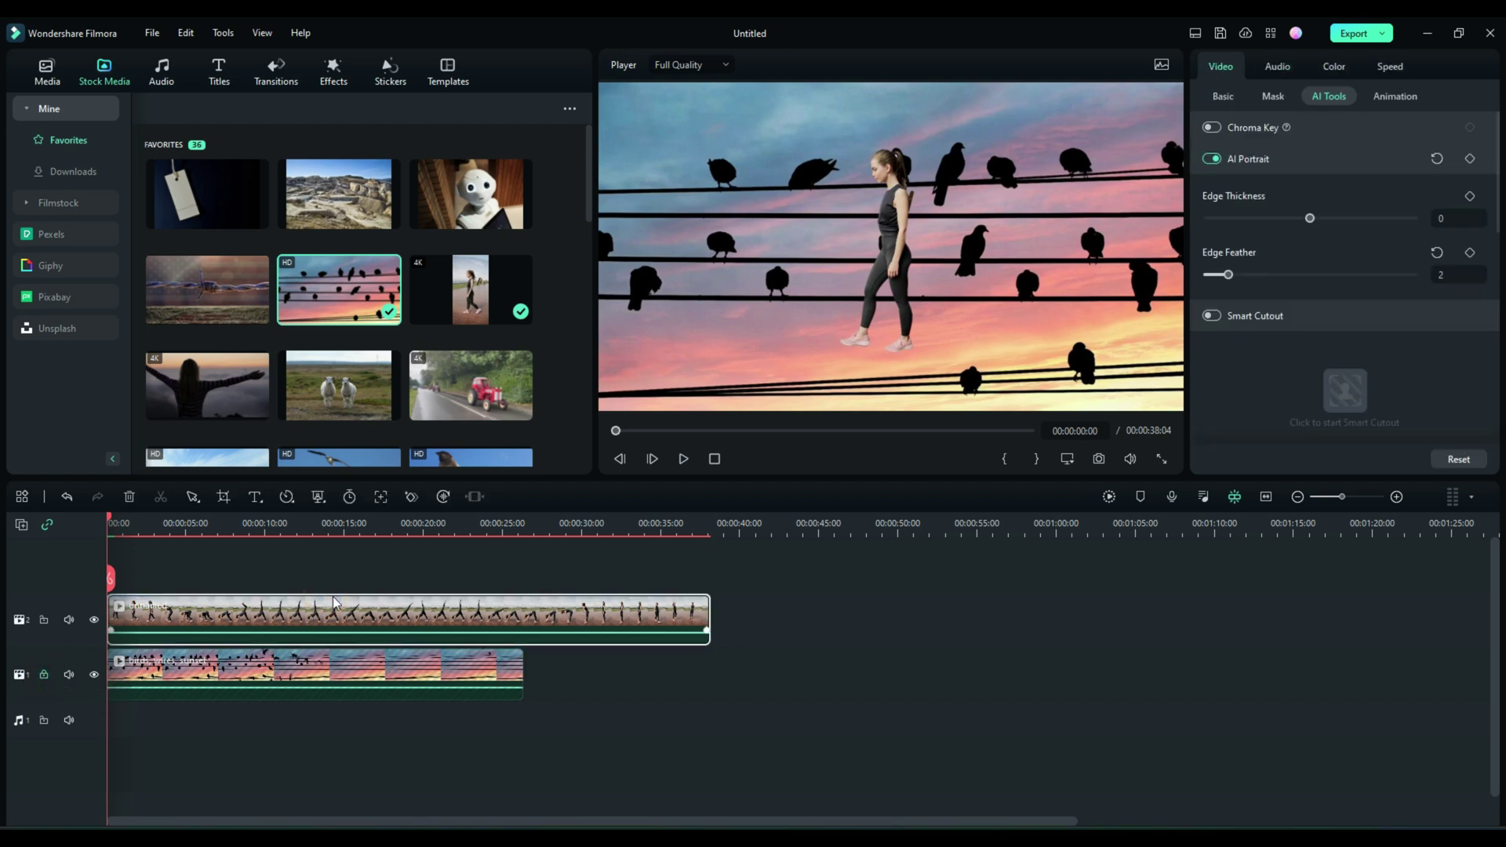
pyautogui.click(897, 229)
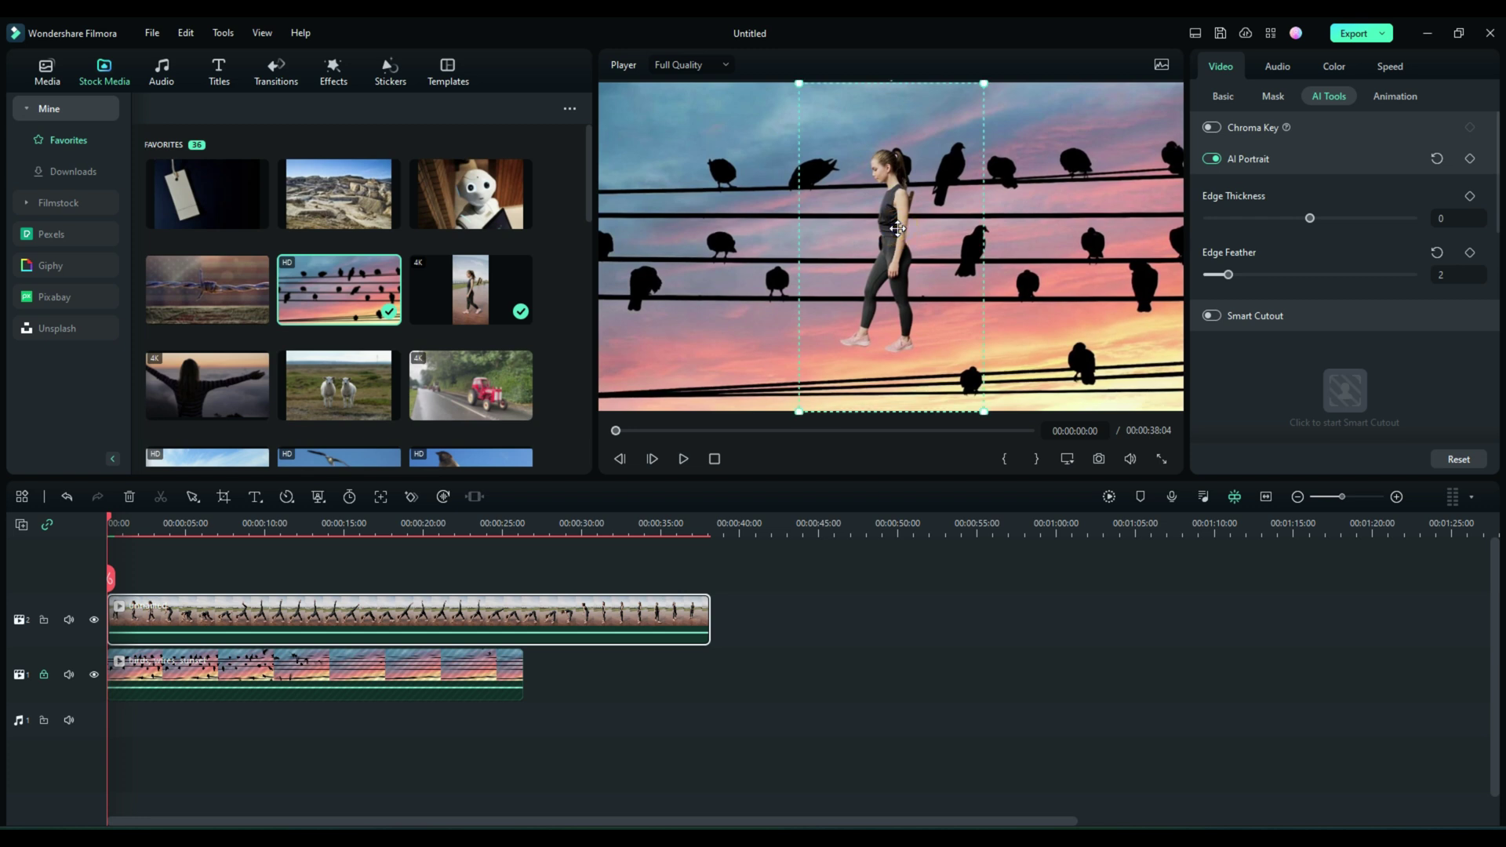
pyautogui.click(1218, 97)
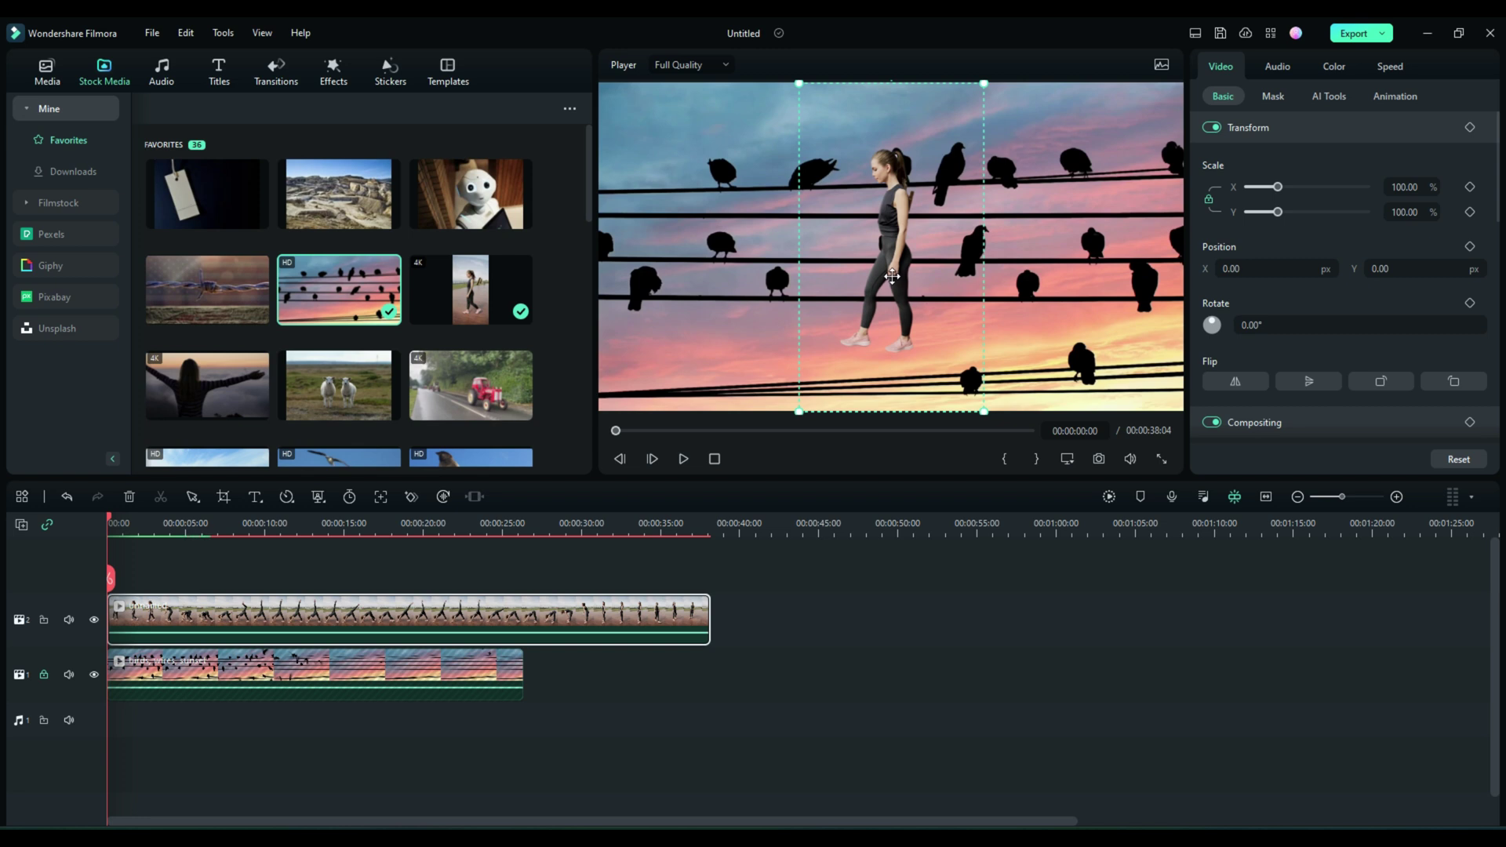
pyautogui.moveTo(892, 276); pyautogui.dragTo(921, 320)
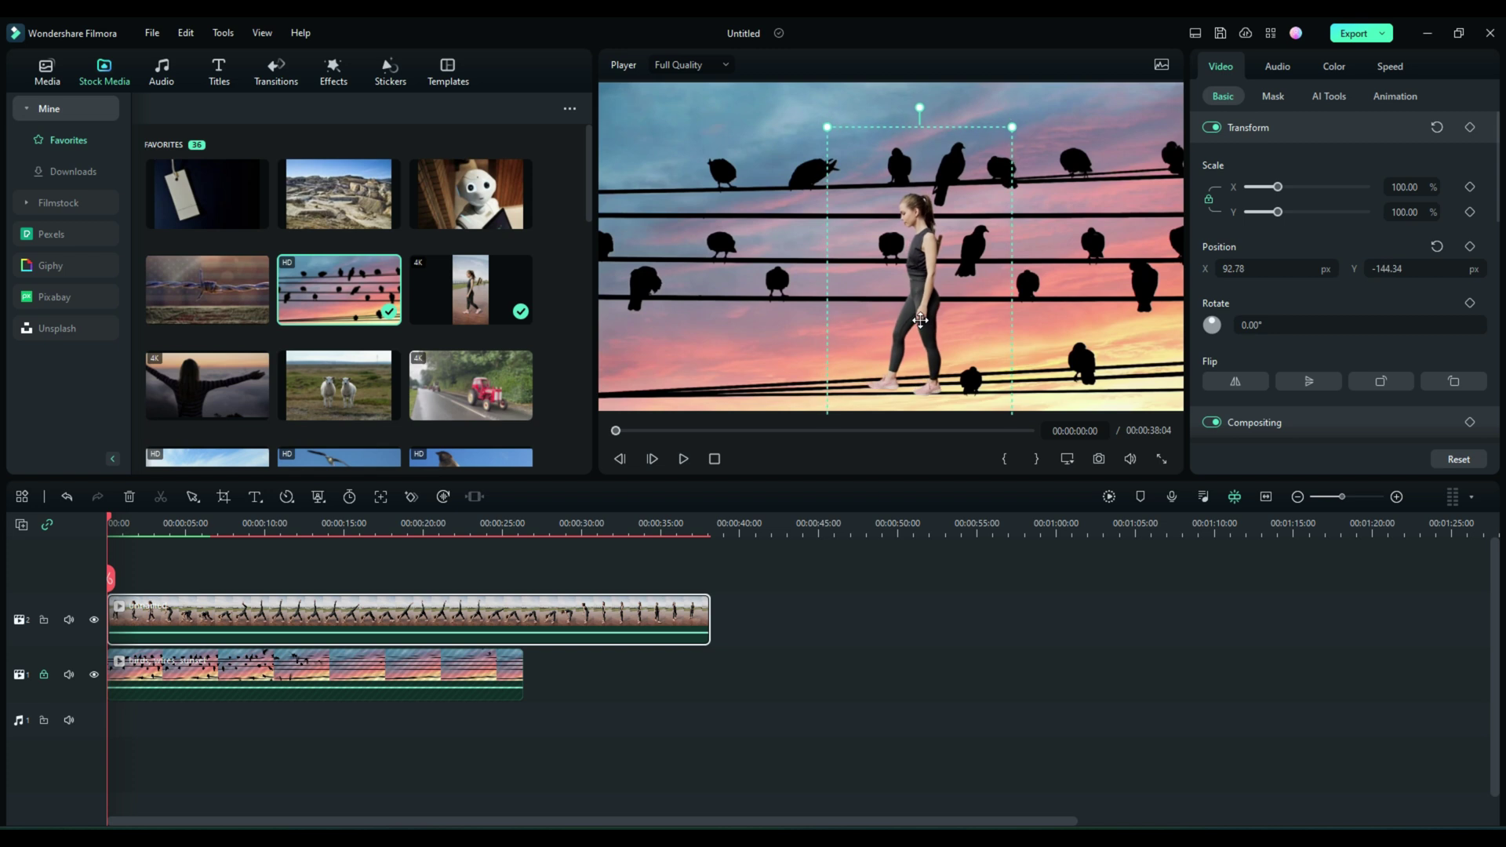
pyautogui.moveTo(920, 320); pyautogui.dragTo(921, 320)
pyautogui.moveTo(110, 523)
pyautogui.mouseDown()
pyautogui.moveTo(144, 524)
pyautogui.moveTo(101, 519)
pyautogui.mouseUp()
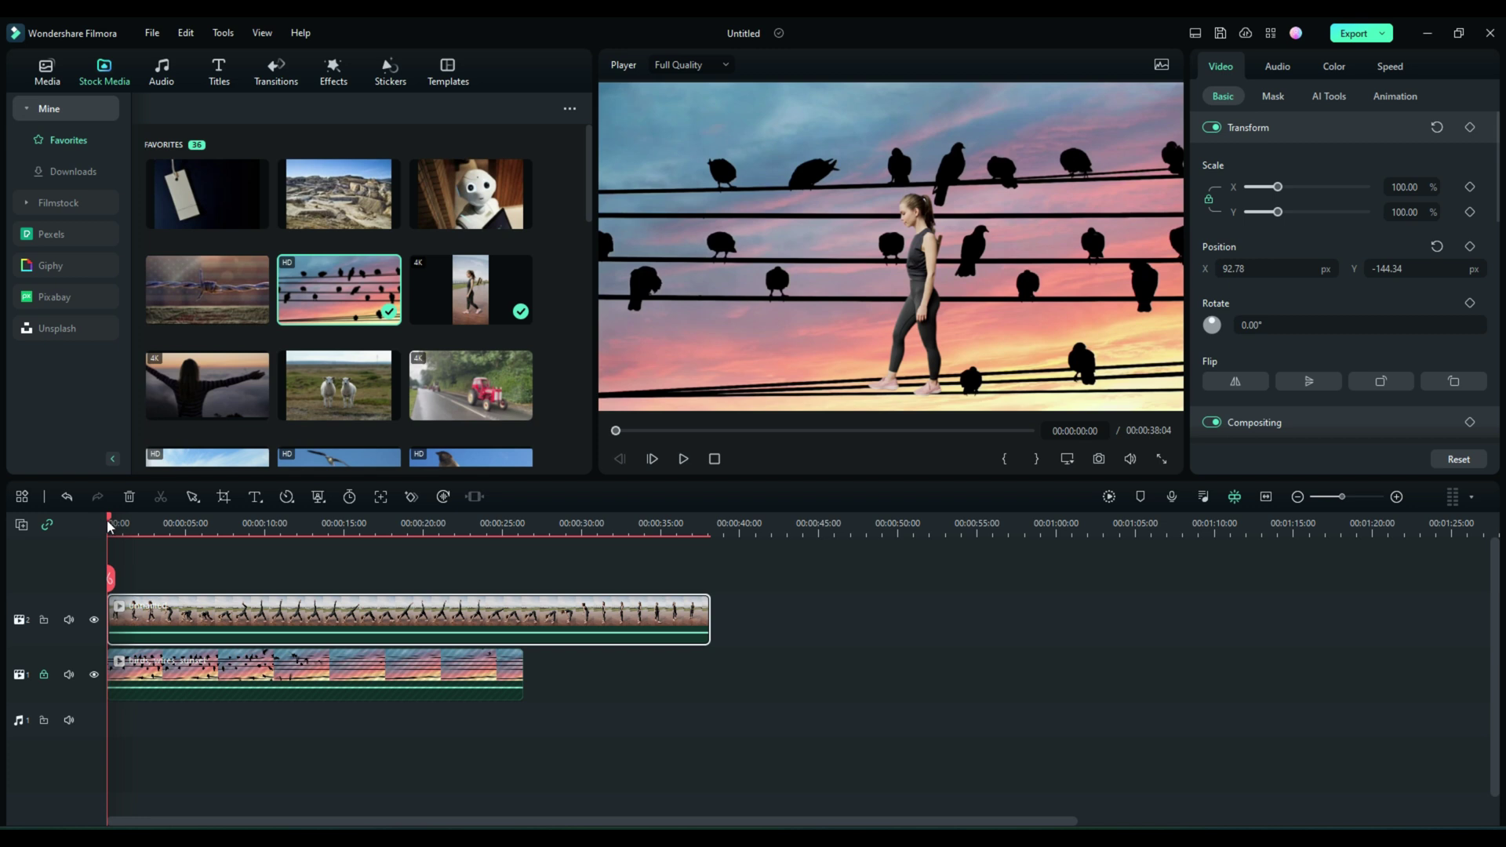
pyautogui.moveTo(109, 527); pyautogui.dragTo(155, 540)
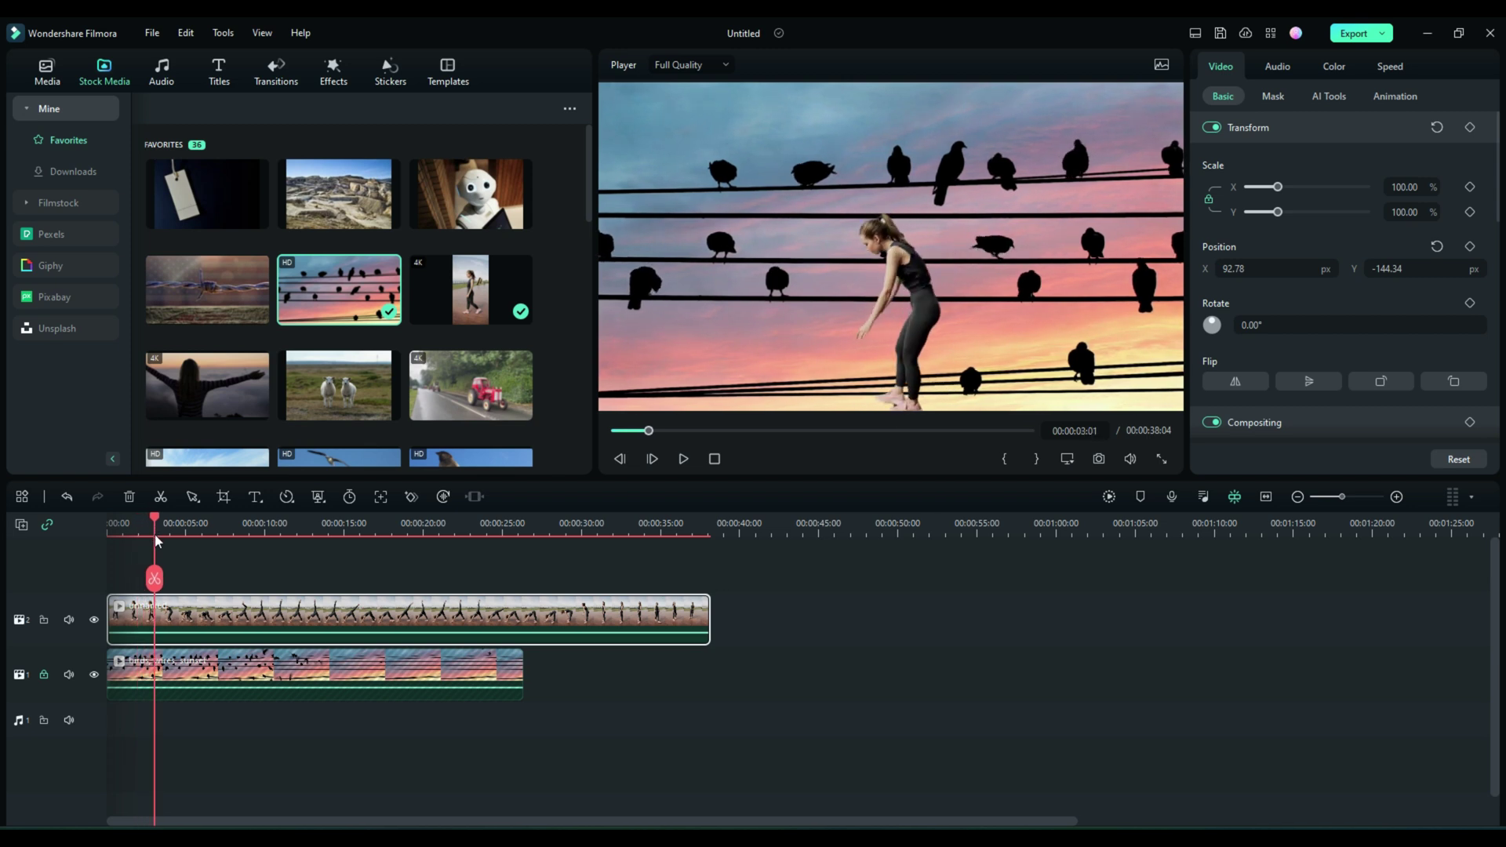
# - Split the woman clip at 00:00:03:01 and delete the opening three-second piece
pyautogui.click(154, 578)
pyautogui.click(136, 625)
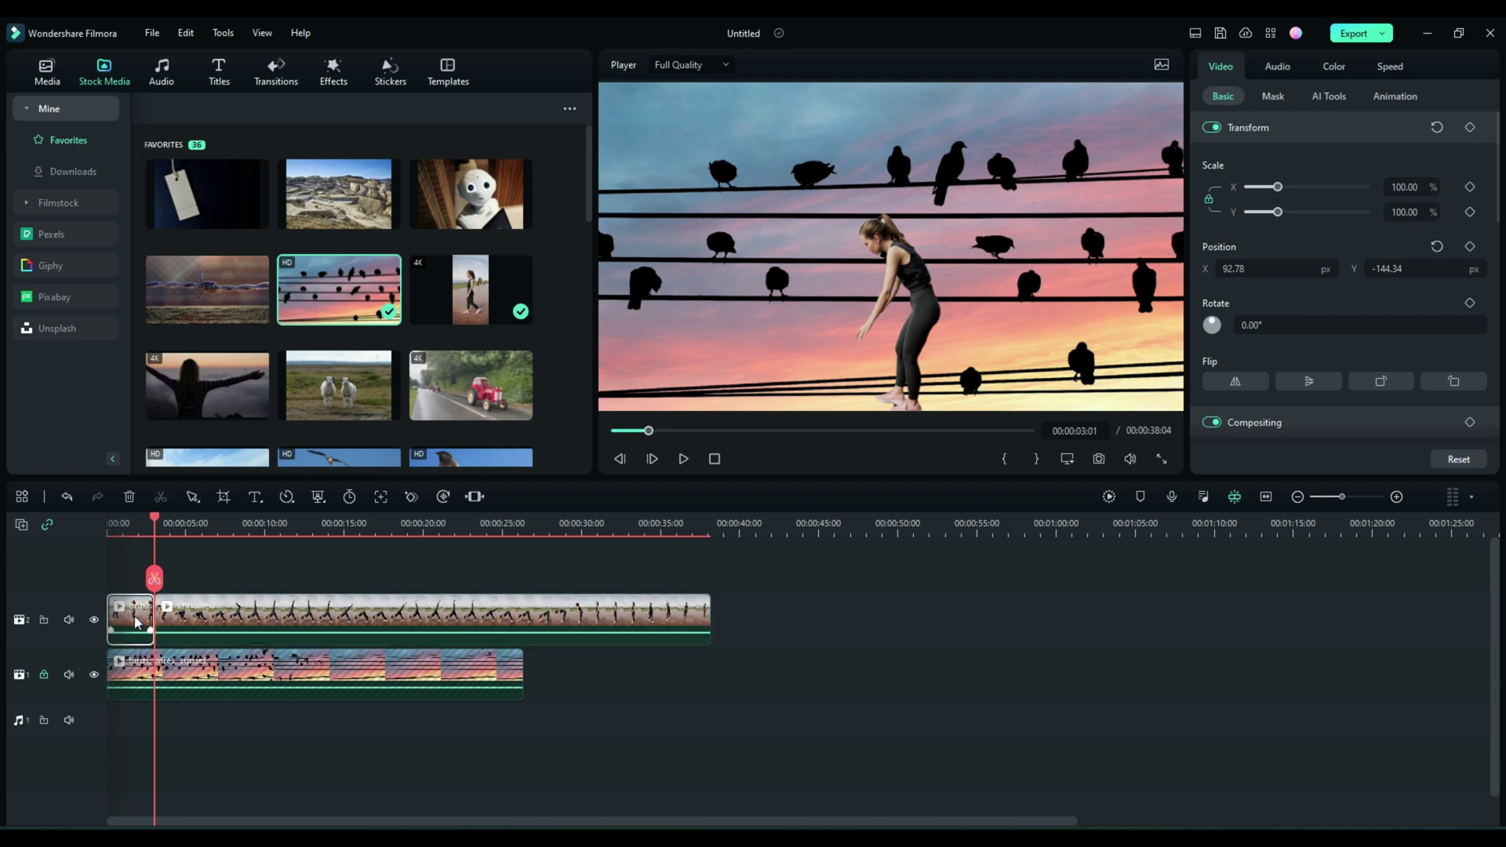
pyautogui.press('Delete')
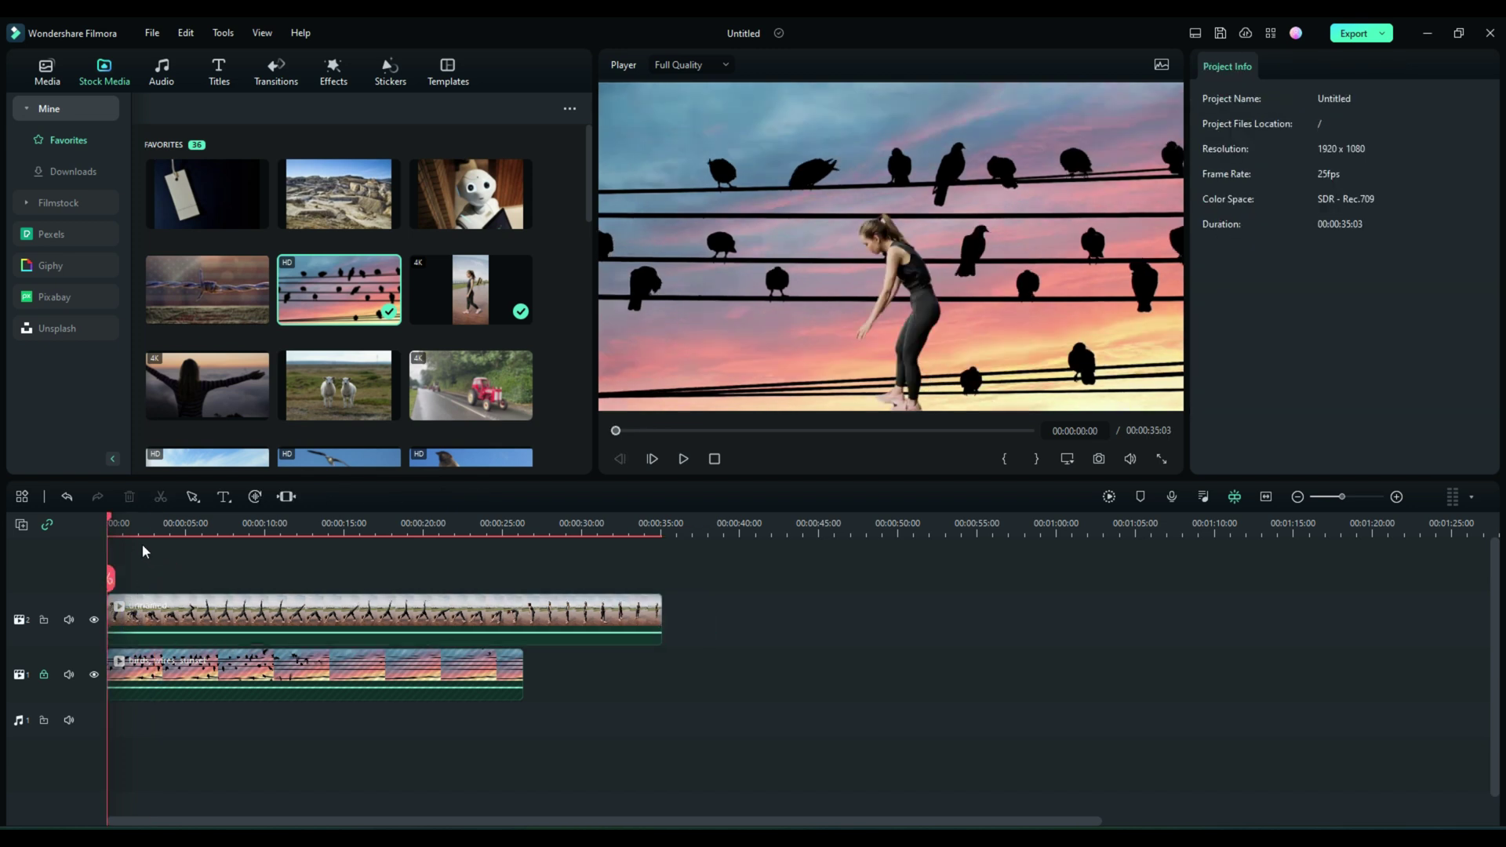
pyautogui.click(934, 329)
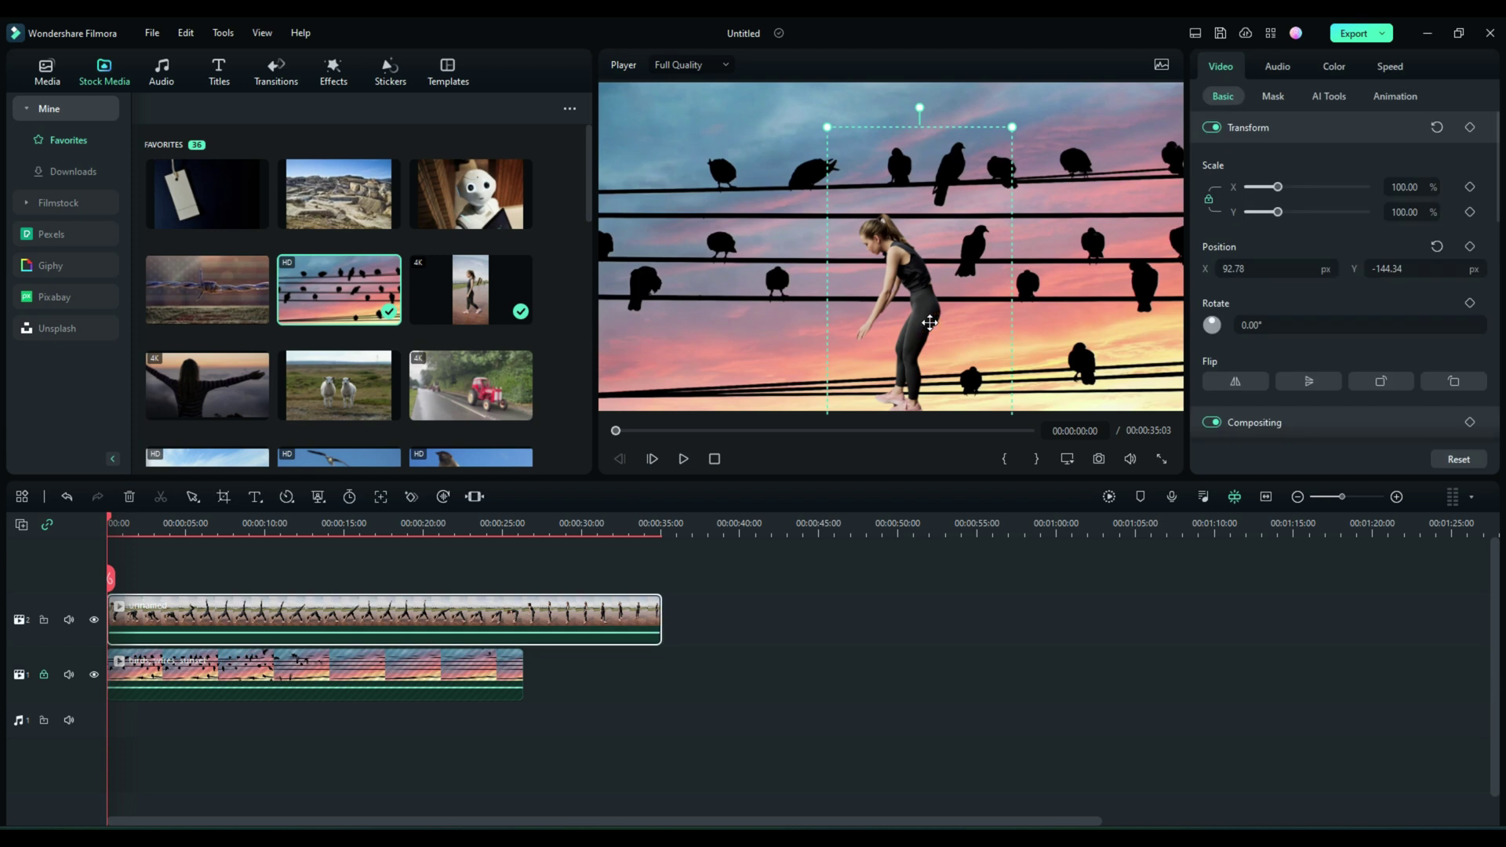
# - Nudge the woman up and right to about X 108.24, Y -85.06, scrubbing to check the wire
pyautogui.moveTo(932, 313); pyautogui.dragTo(934, 305)
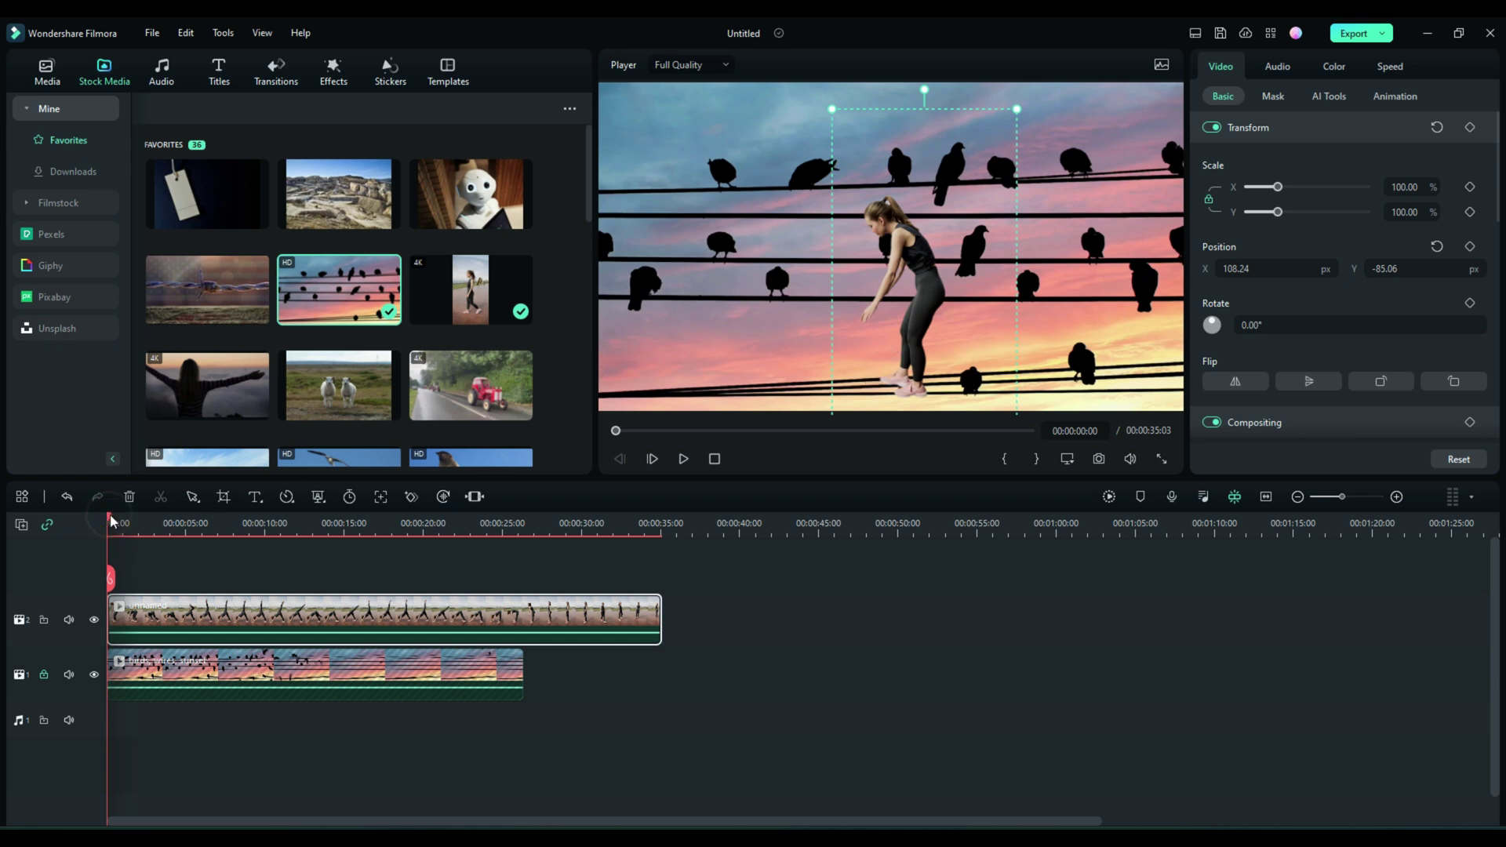
pyautogui.moveTo(109, 519); pyautogui.dragTo(183, 590)
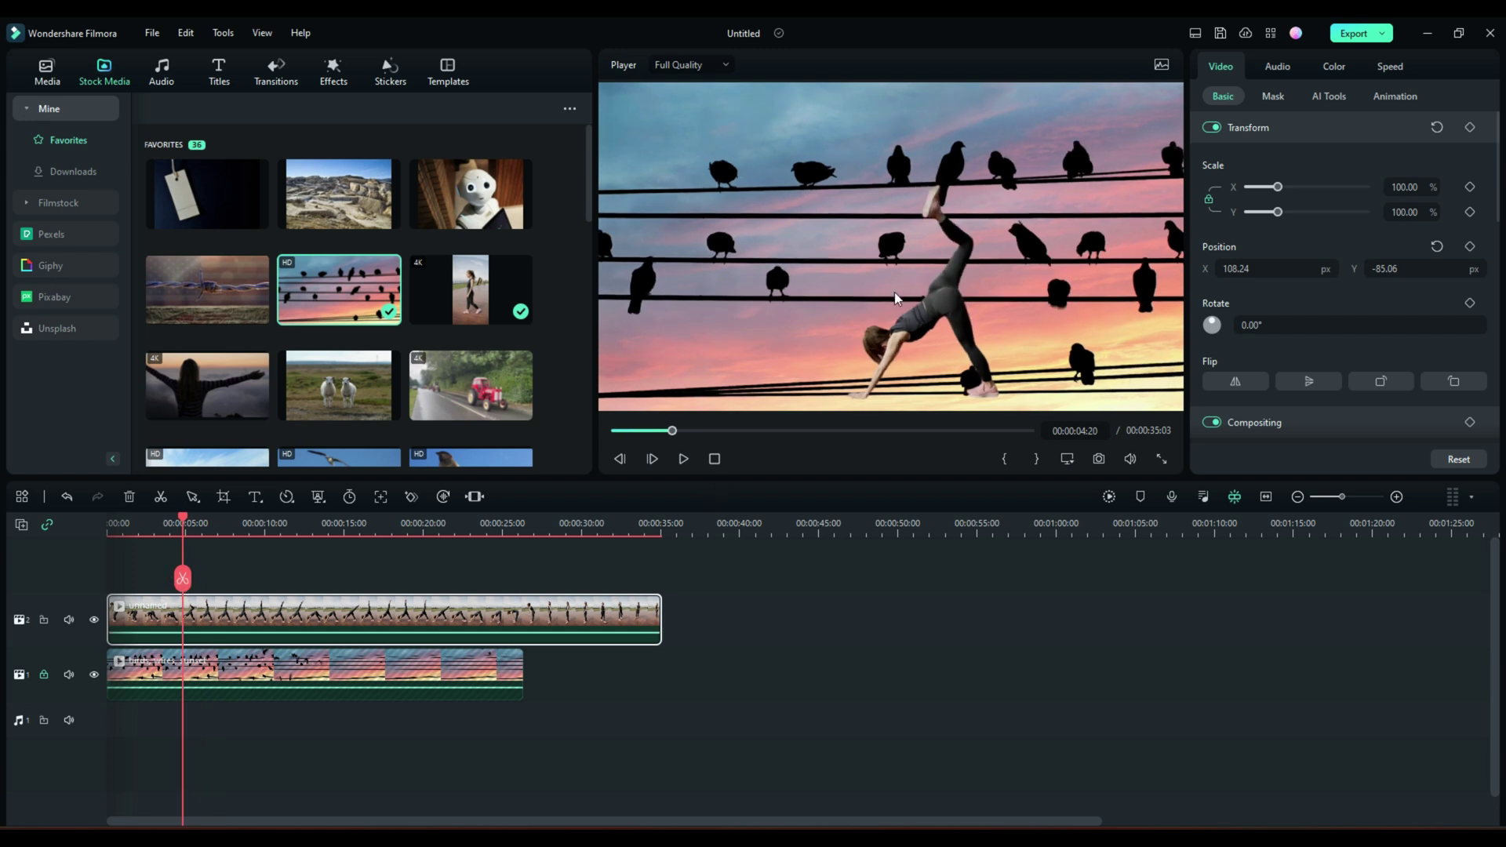
pyautogui.click(939, 310)
# - Scale the woman to 90.93% and place her at X 57.50, Y 203.63 on an upper wire
pyautogui.moveTo(1018, 109); pyautogui.dragTo(1022, 180)
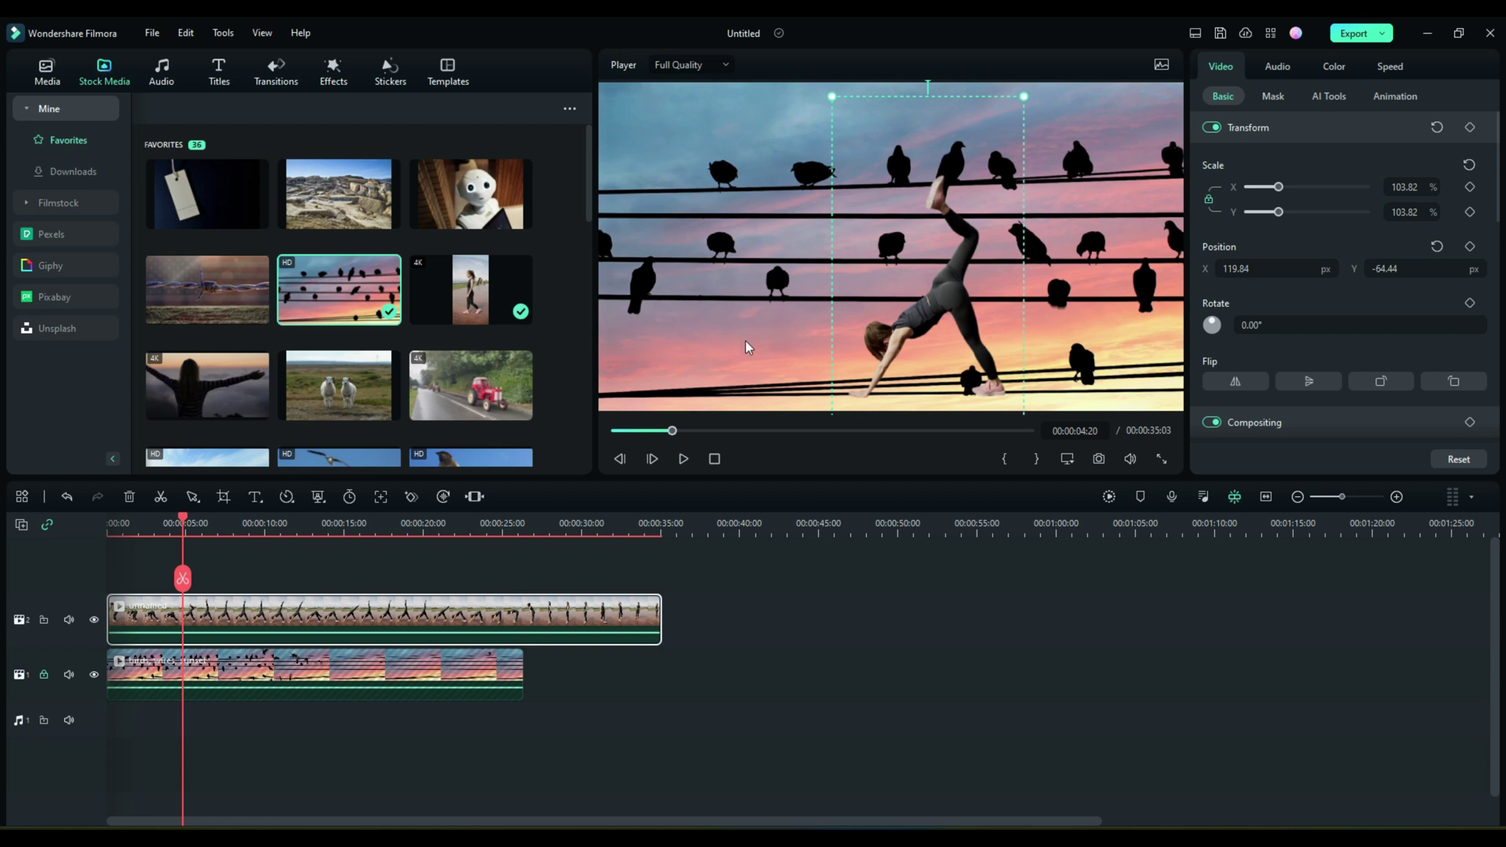
pyautogui.moveTo(947, 306); pyautogui.dragTo(942, 211)
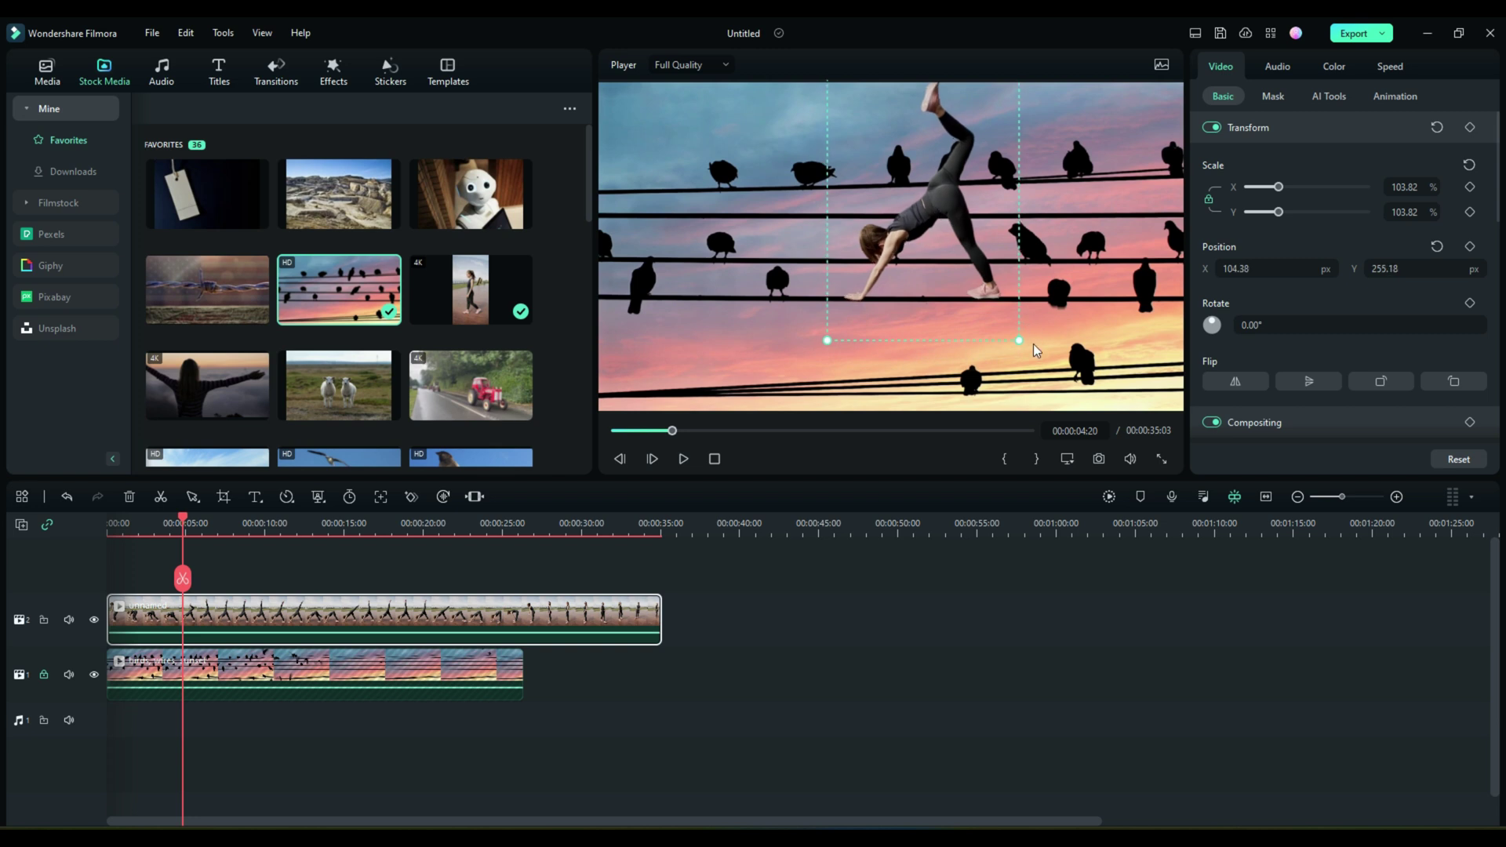
pyautogui.moveTo(1019, 340); pyautogui.dragTo(996, 299)
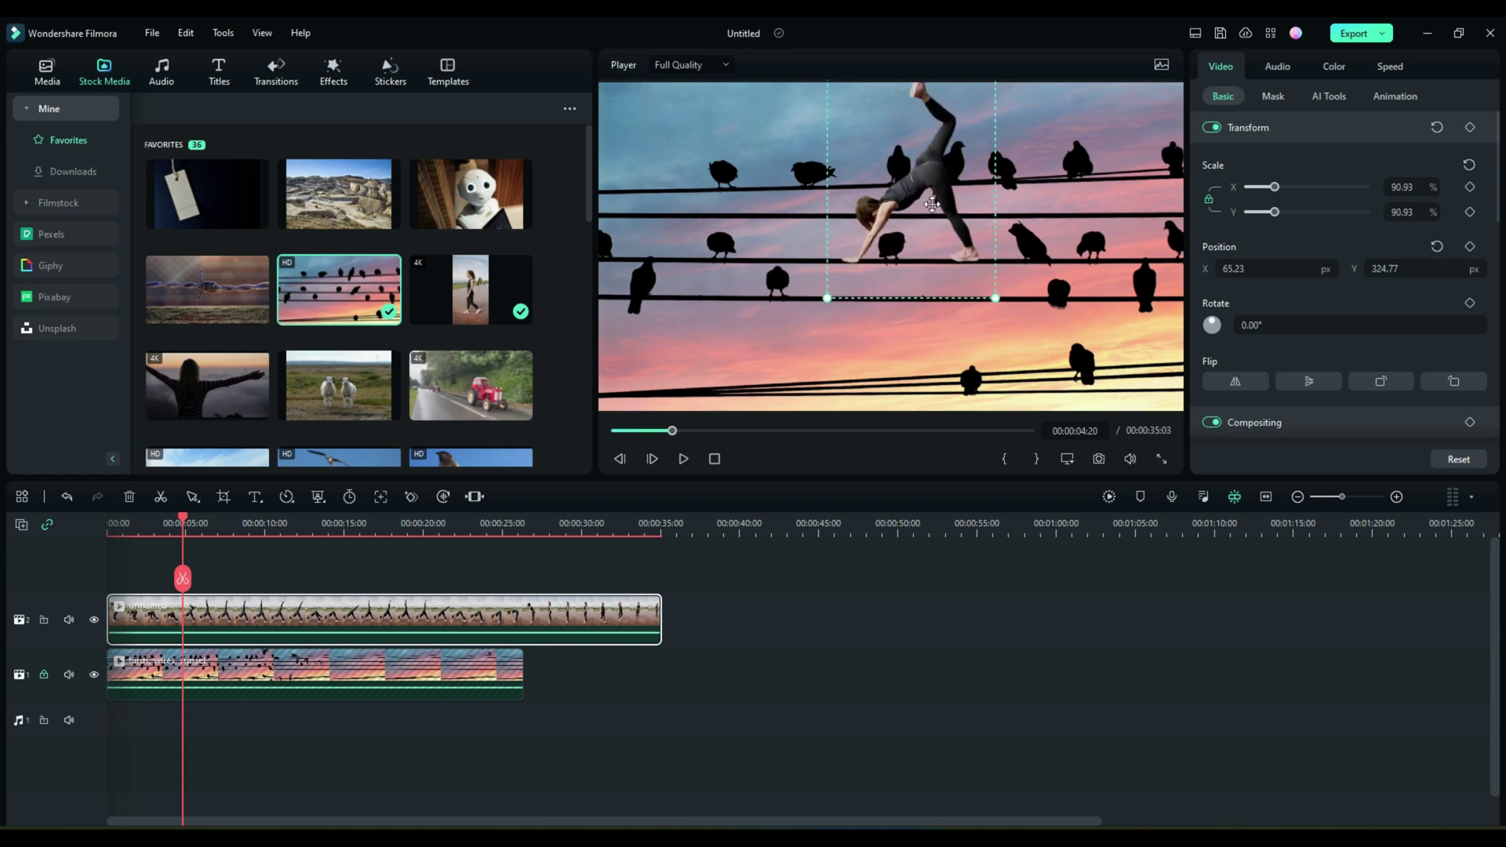
pyautogui.moveTo(918, 190); pyautogui.dragTo(916, 227)
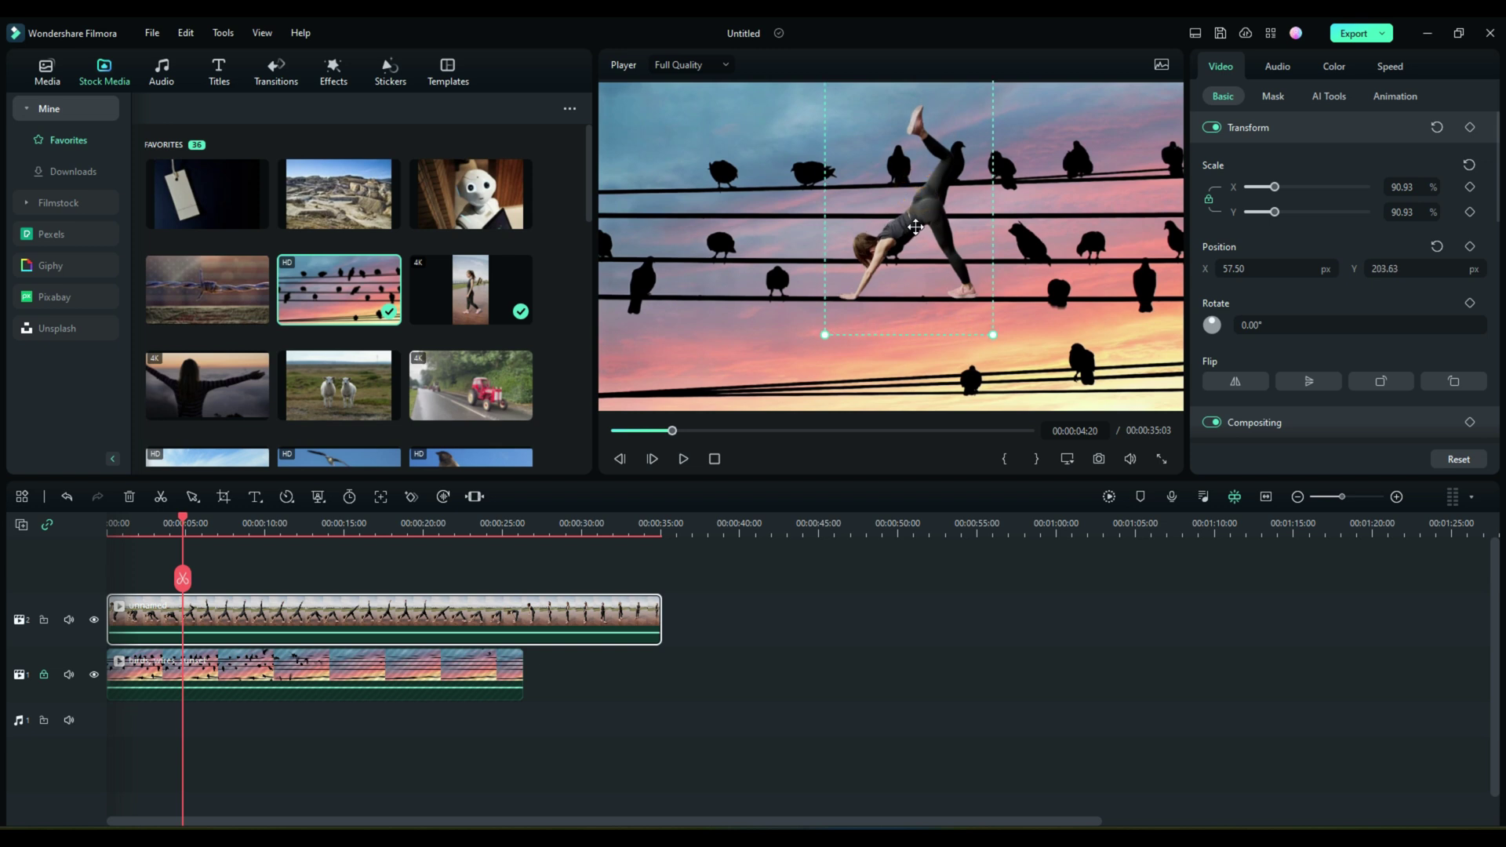
pyautogui.moveTo(185, 522); pyautogui.dragTo(92, 508)
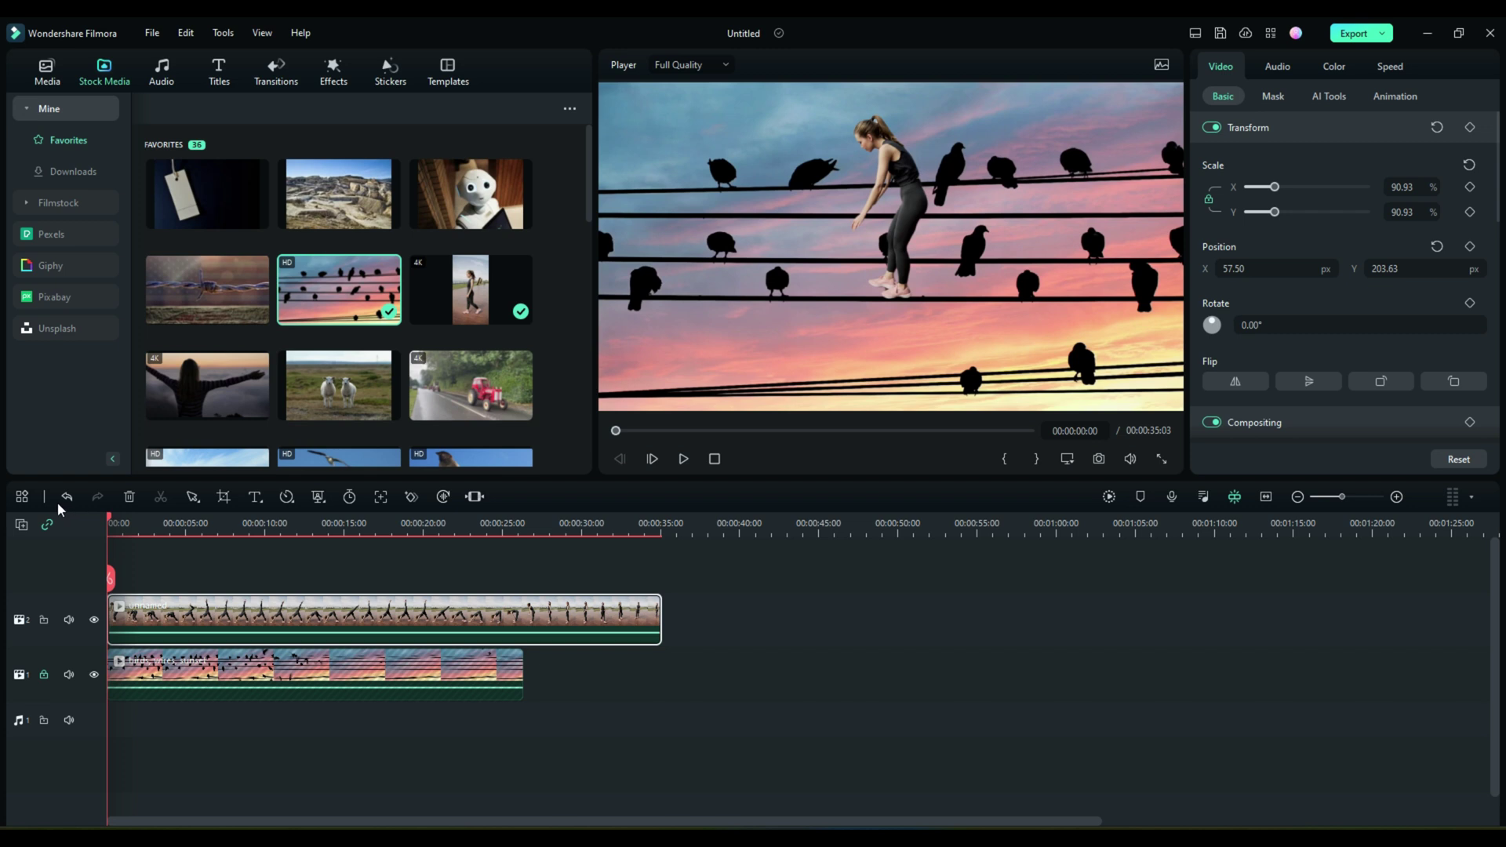
pyautogui.click(685, 461)
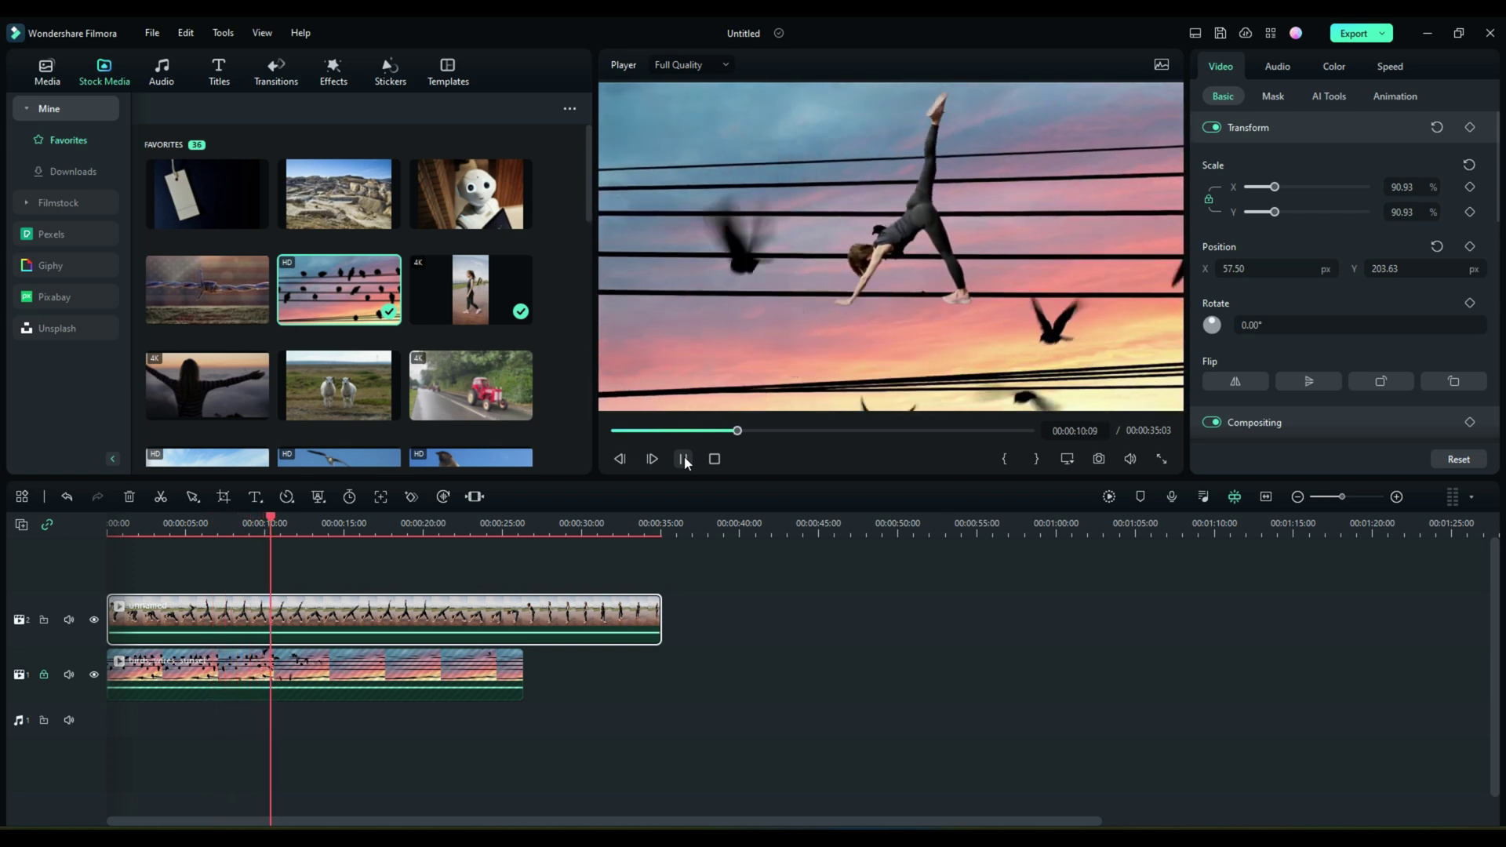
# - Lower the woman slightly to Y 206.21 and replay the composite from the start
pyautogui.click(685, 459)
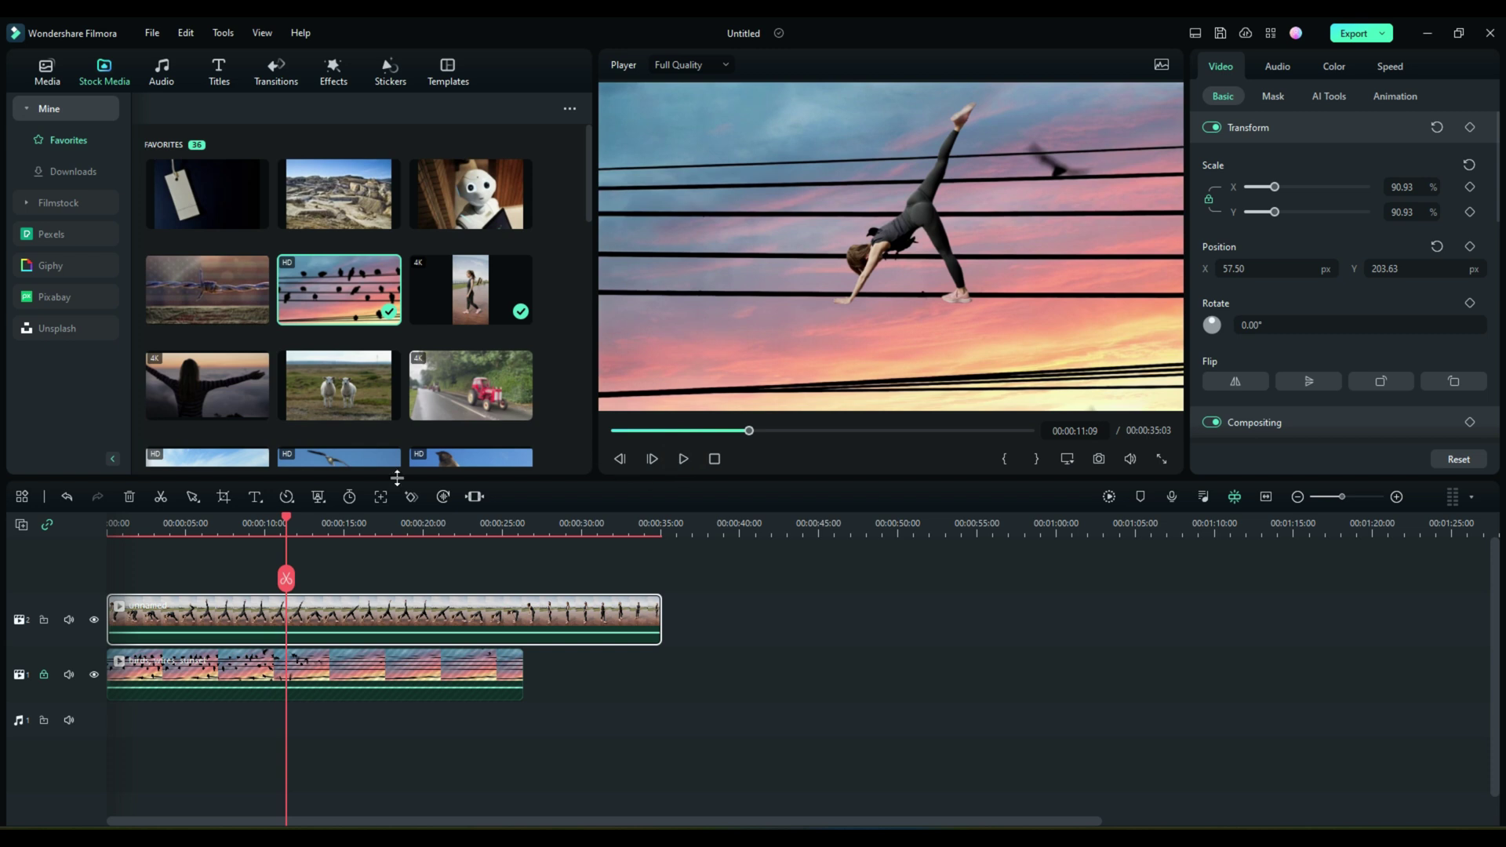
pyautogui.moveTo(286, 518); pyautogui.dragTo(92, 525)
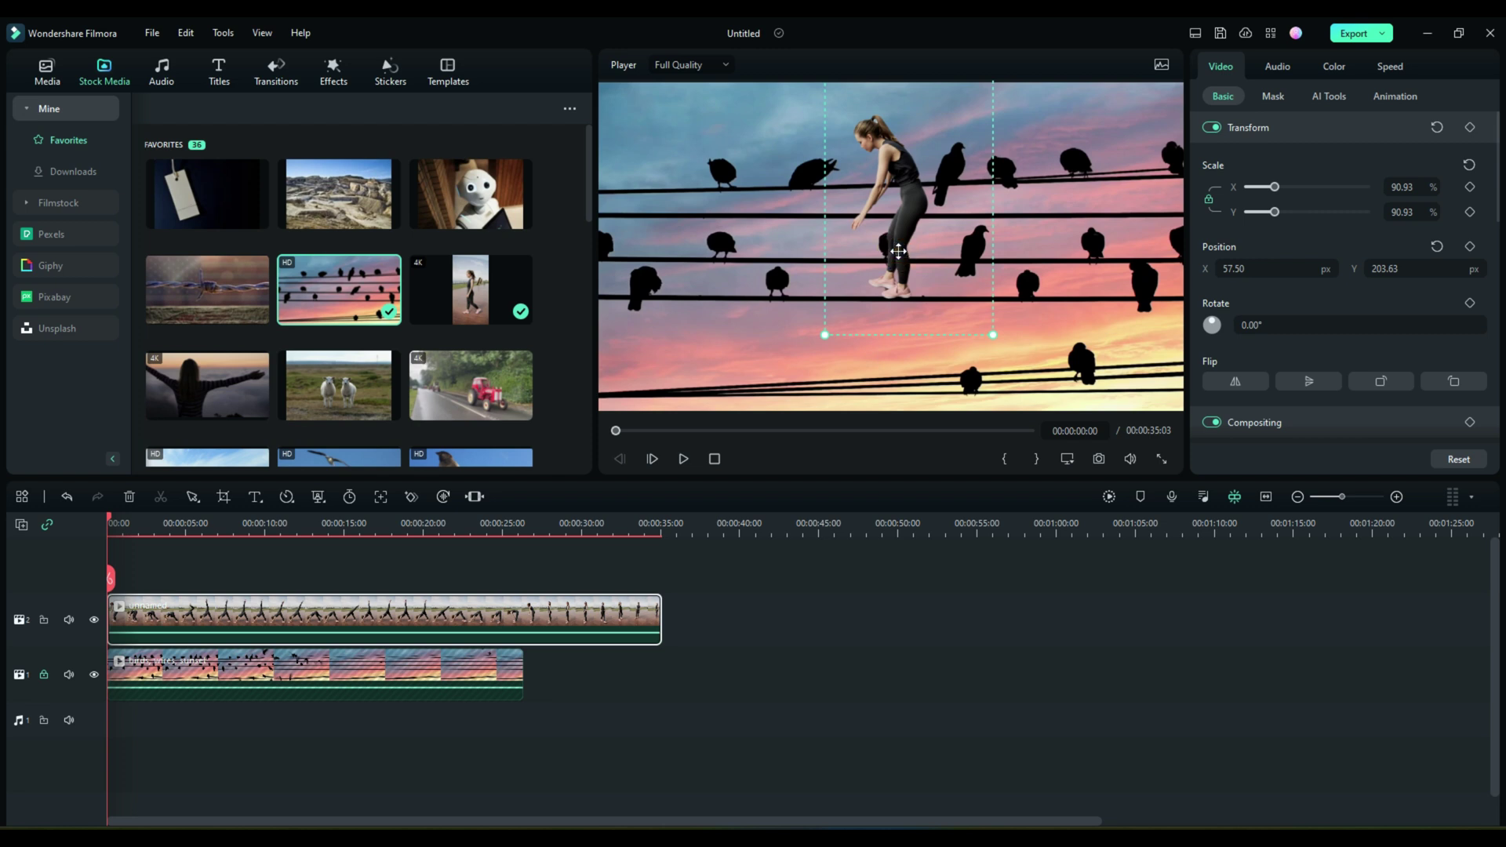
pyautogui.moveTo(899, 251); pyautogui.dragTo(899, 252)
pyautogui.click(685, 459)
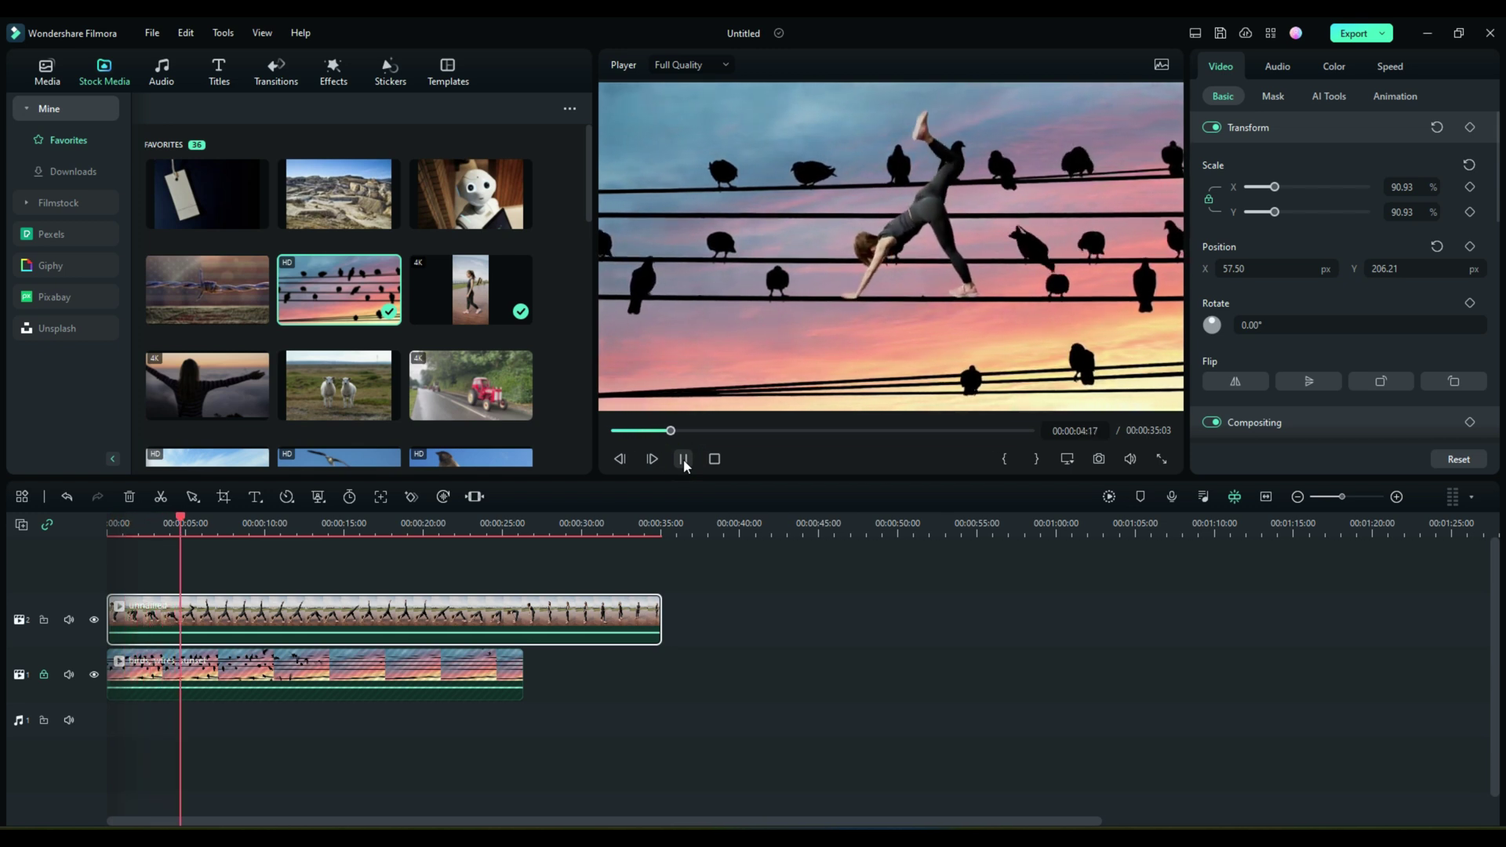
pyautogui.click(684, 459)
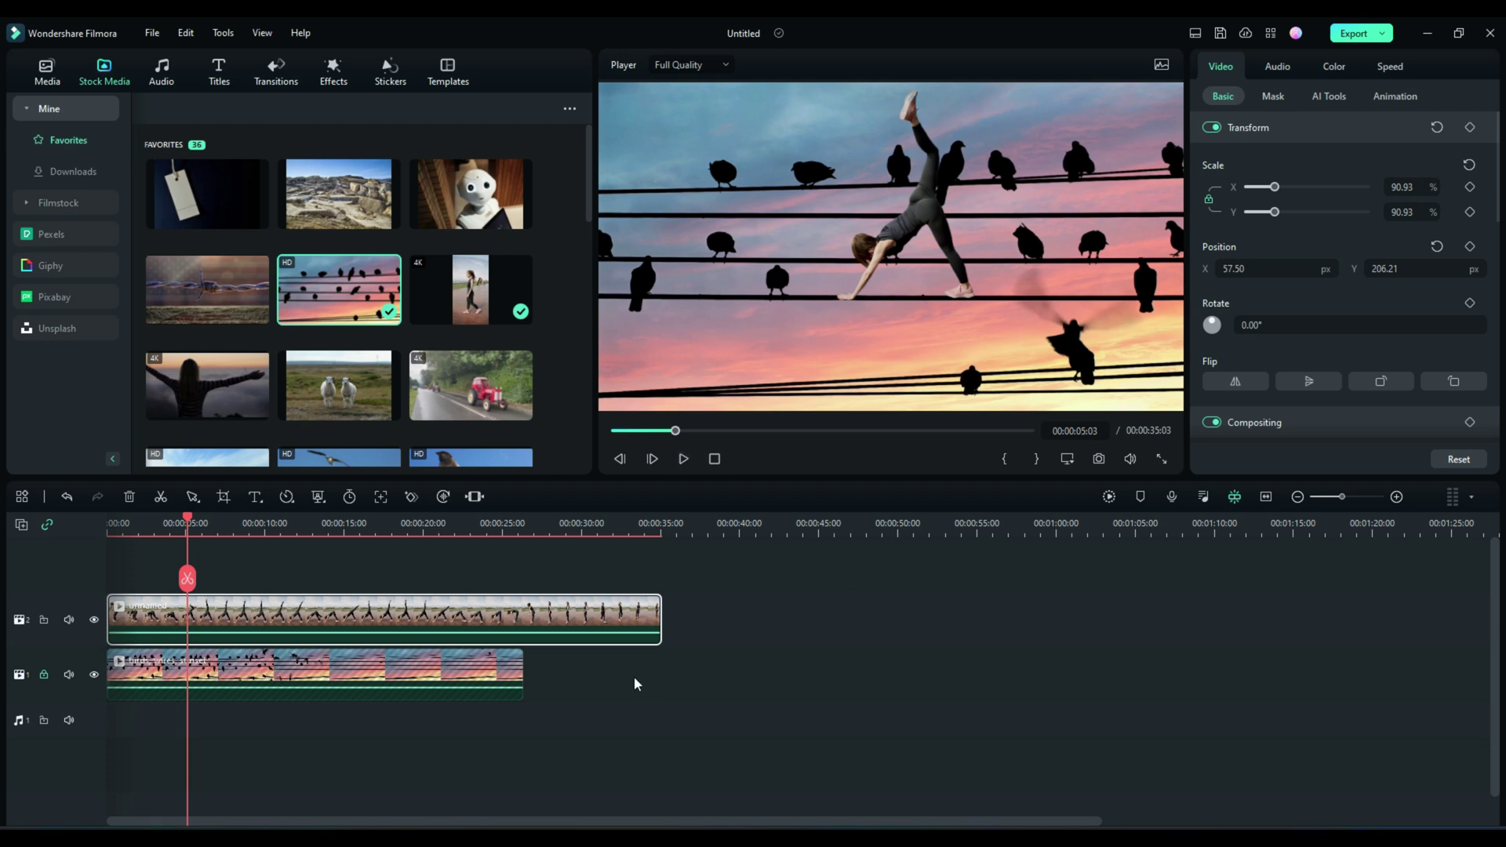
pyautogui.click(699, 669)
pyautogui.click(725, 586)
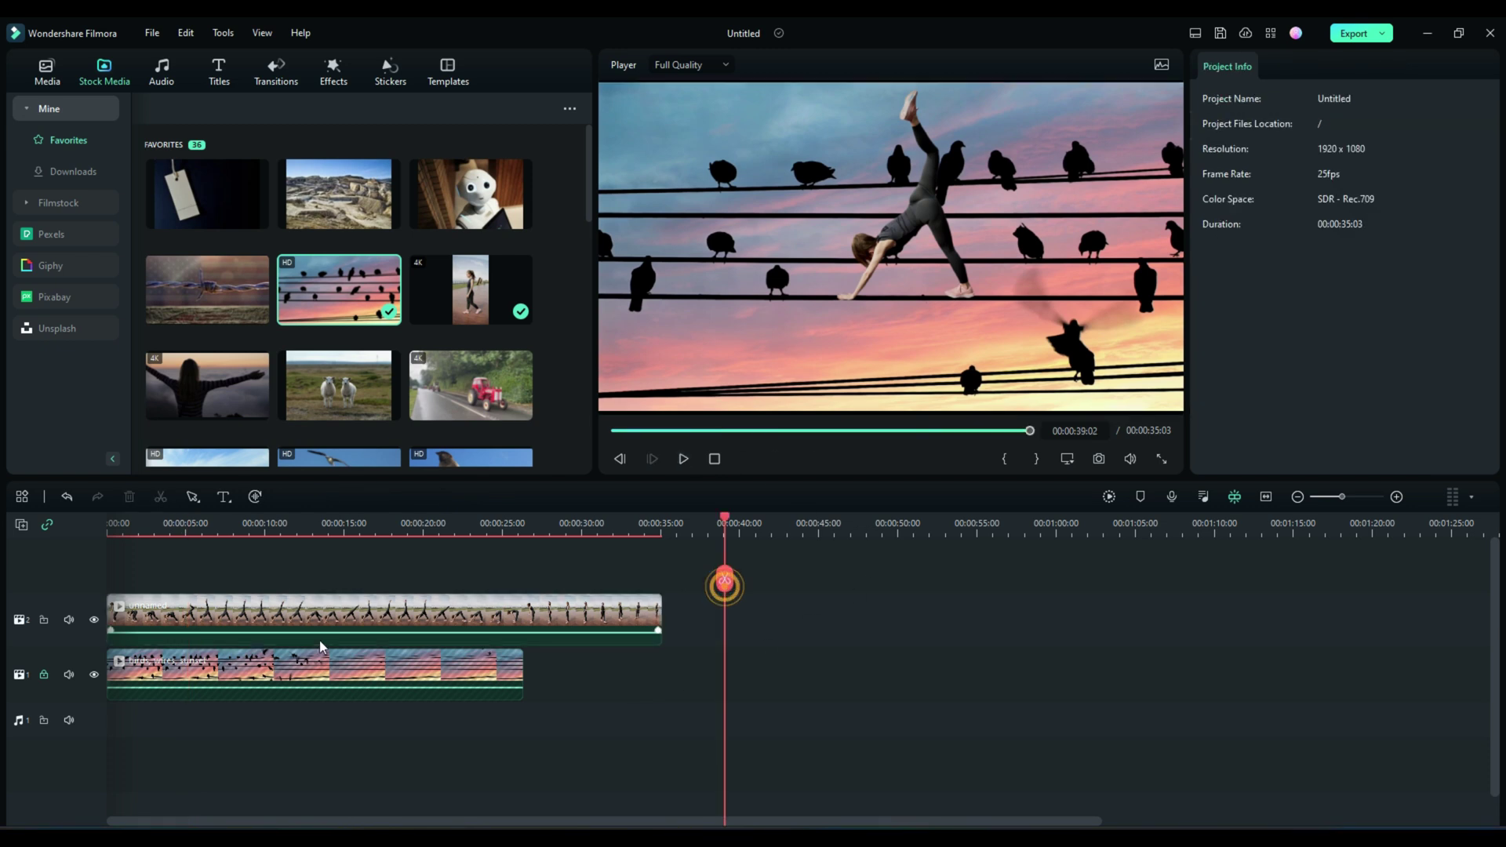
# - Unlock track 1, delete both clips, and re-add the walking-woman clip matched to 2160x3840
pyautogui.click(43, 676)
pyautogui.moveTo(676, 567); pyautogui.dragTo(410, 742)
pyautogui.press('Delete')
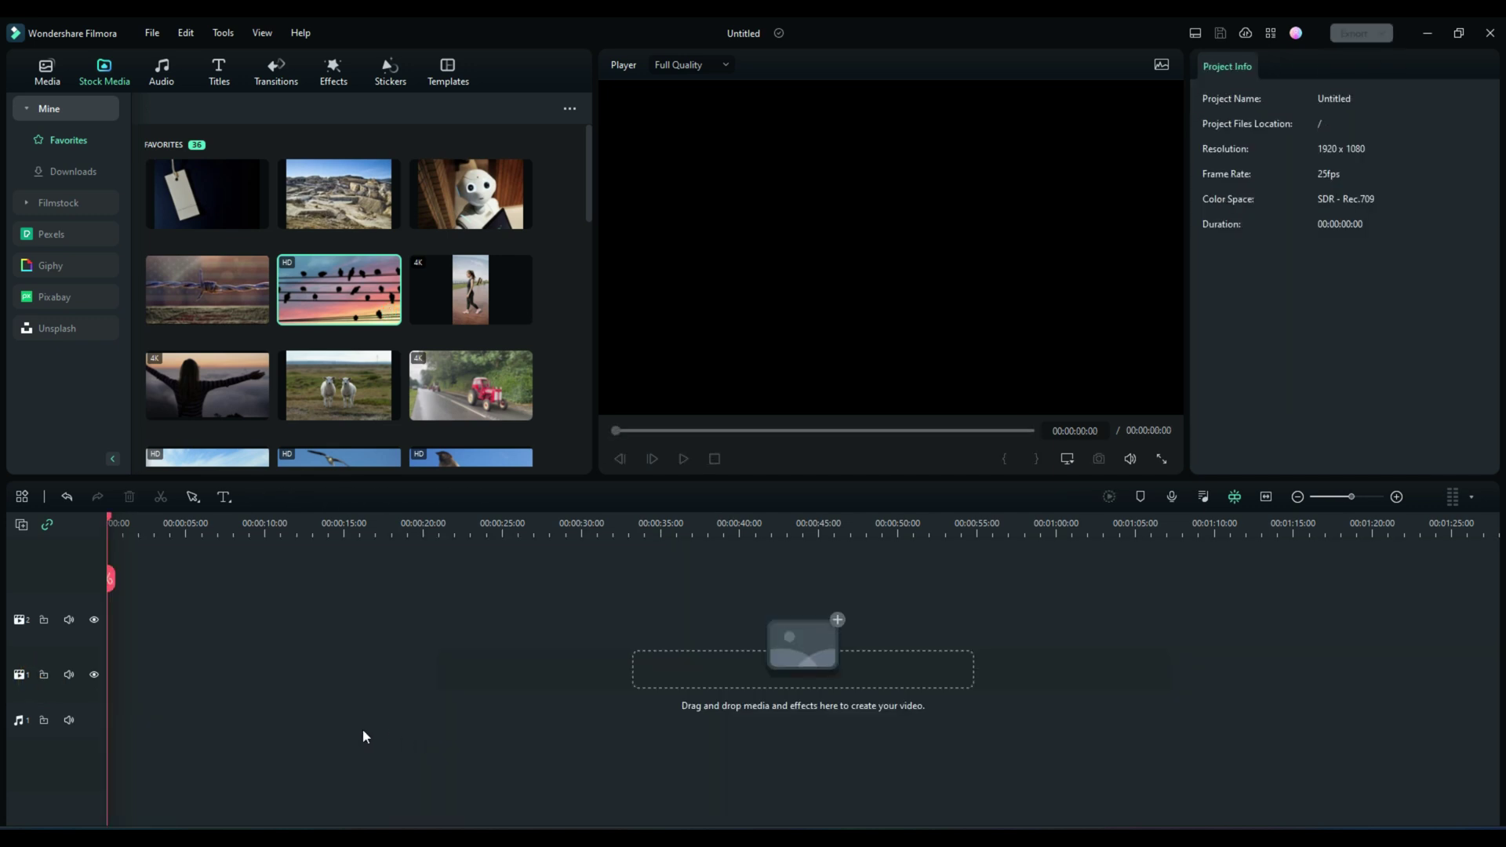
pyautogui.moveTo(471, 290); pyautogui.dragTo(118, 629)
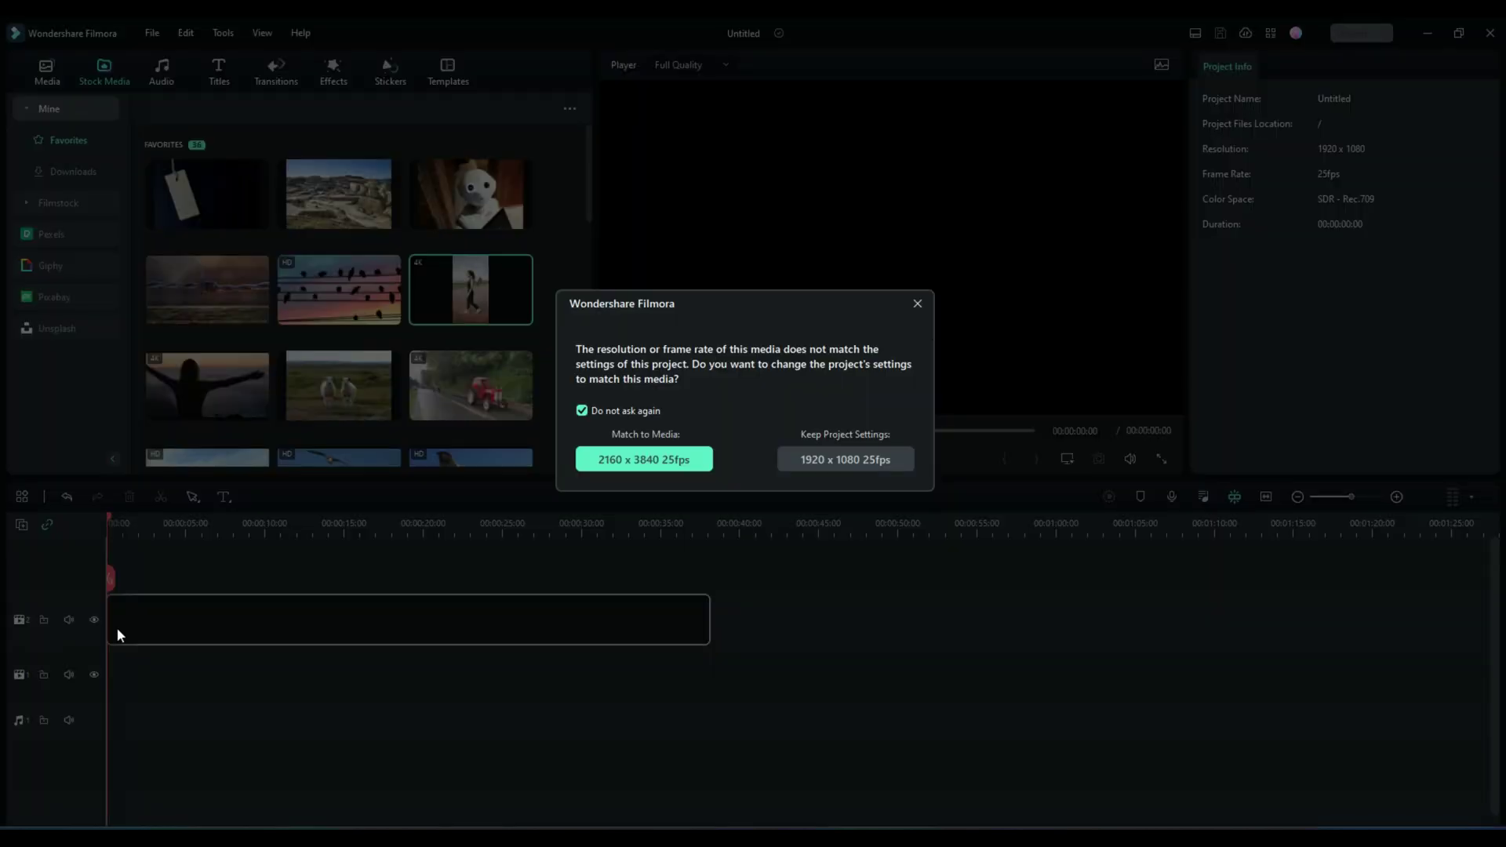
pyautogui.click(611, 471)
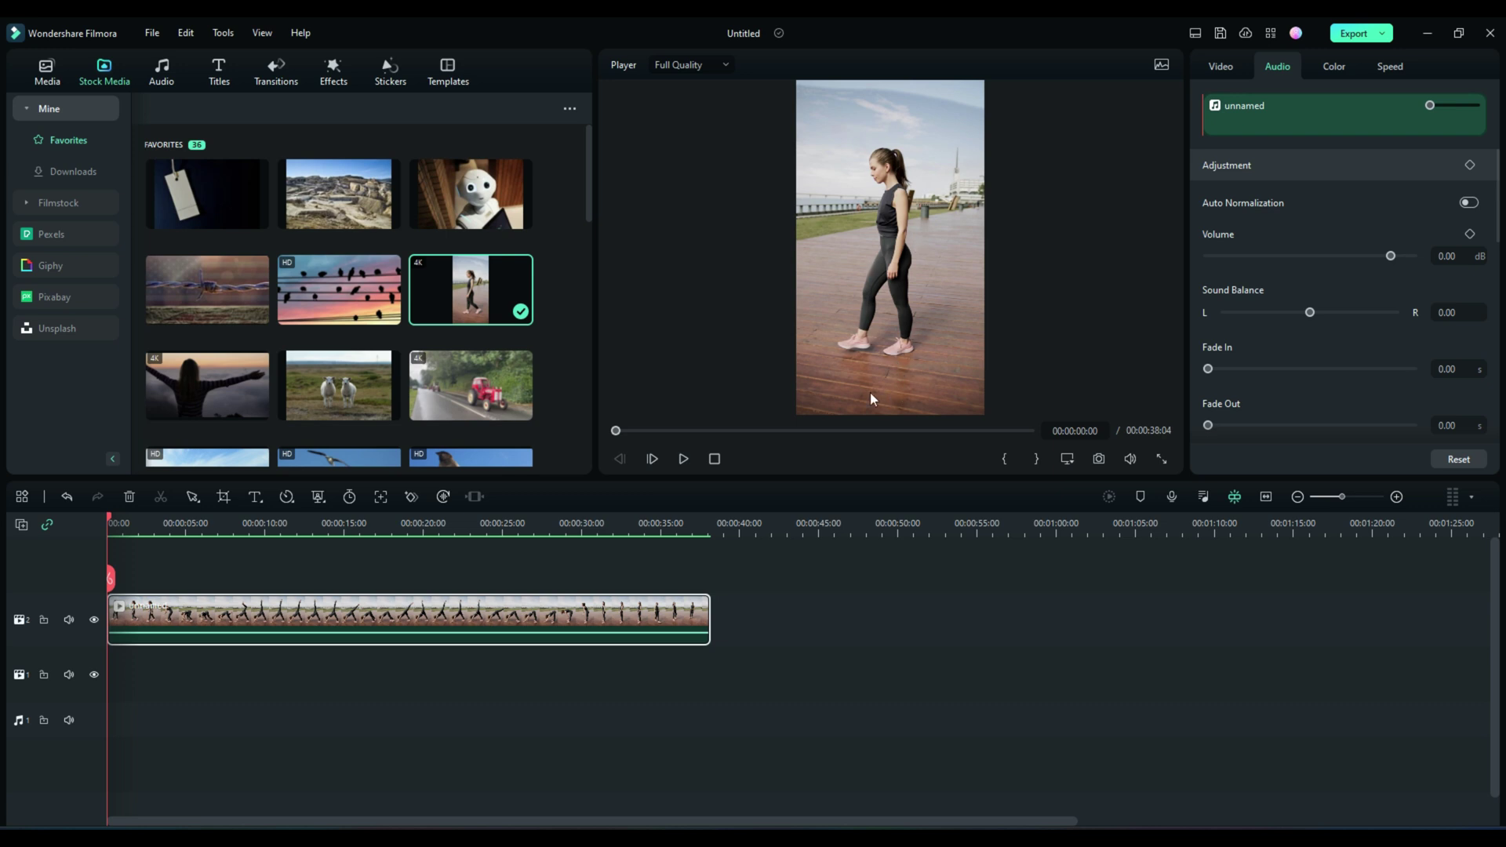
# - Enable Smart Cutout under Video > AI Tools, collapsing AI Portrait, and launch the cutout editor
pyautogui.click(1218, 69)
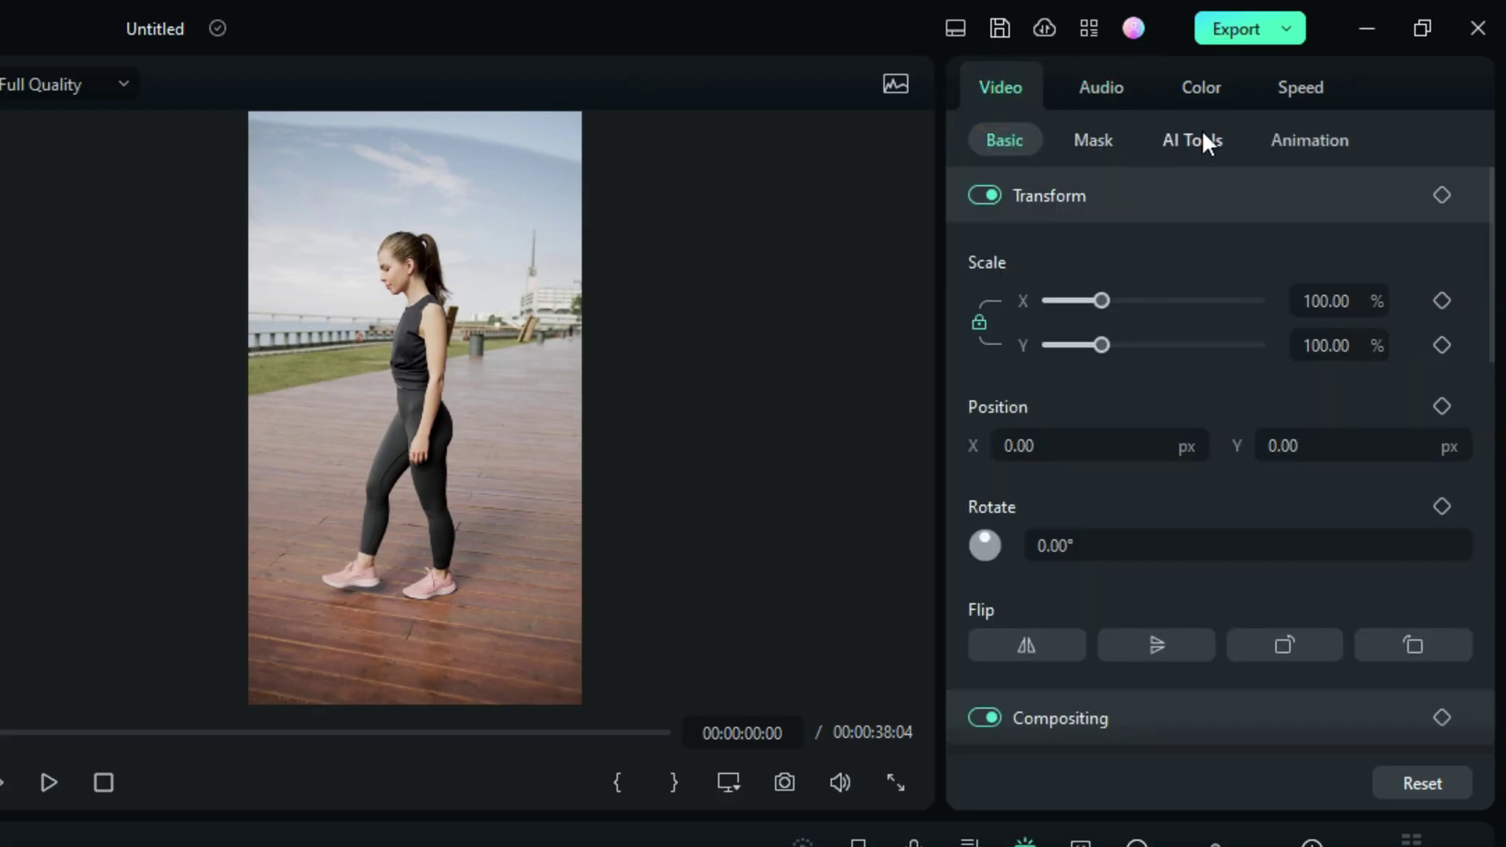
pyautogui.click(1202, 141)
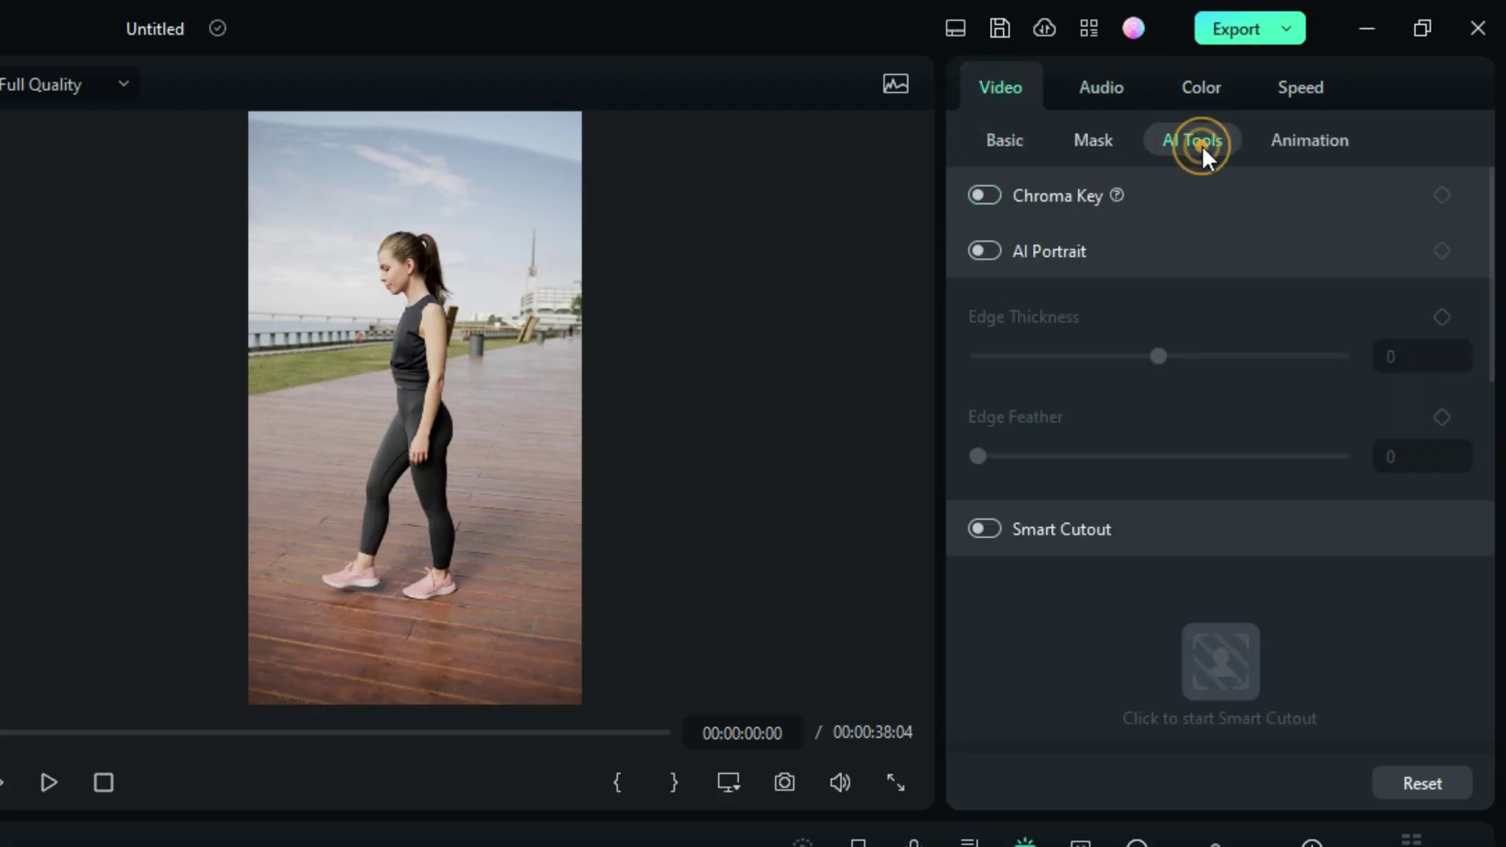
pyautogui.click(1103, 249)
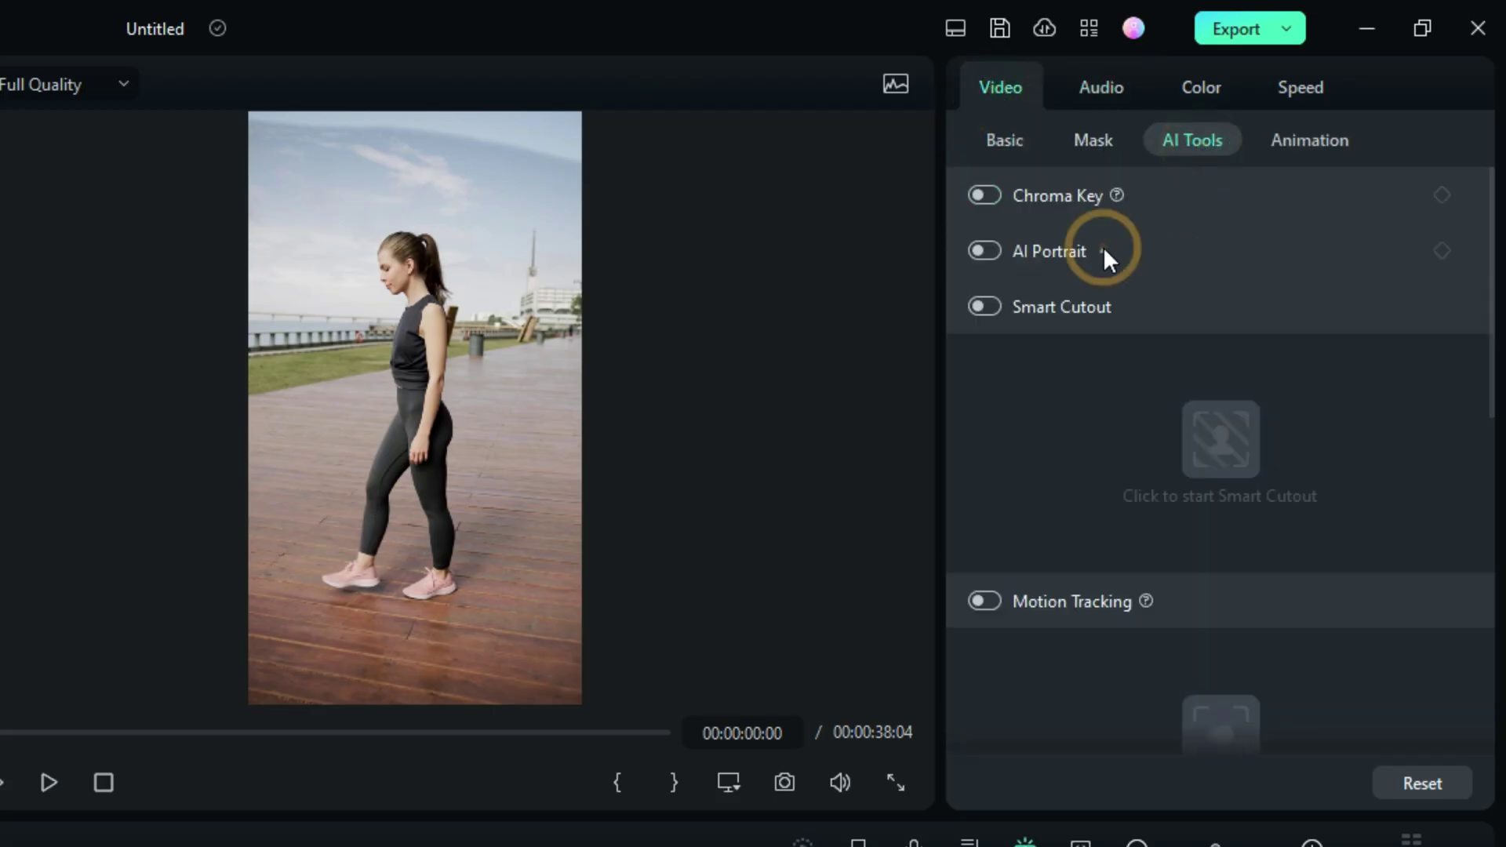
pyautogui.click(984, 304)
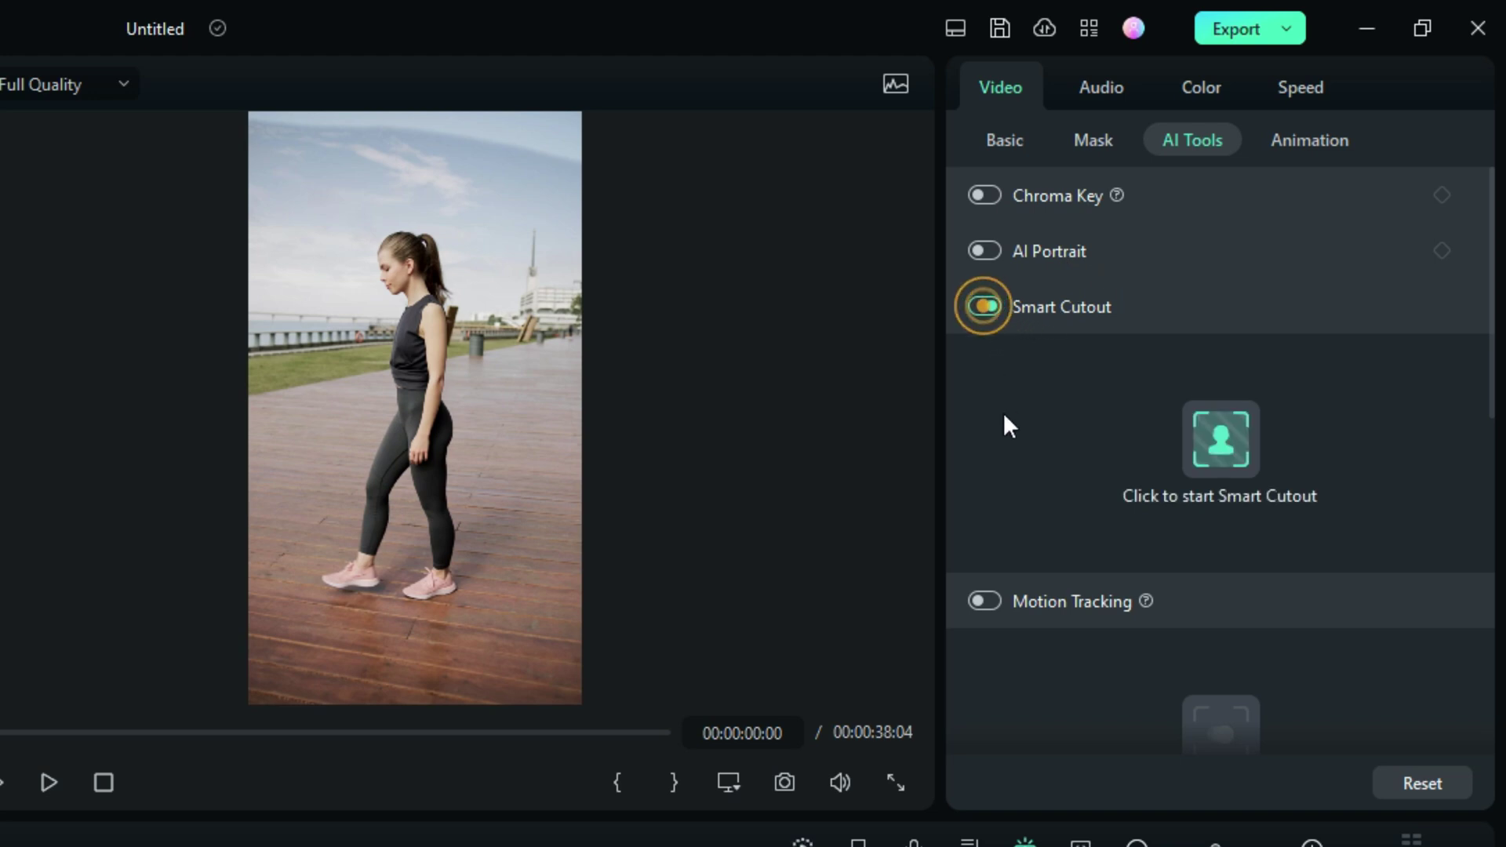
pyautogui.click(1232, 439)
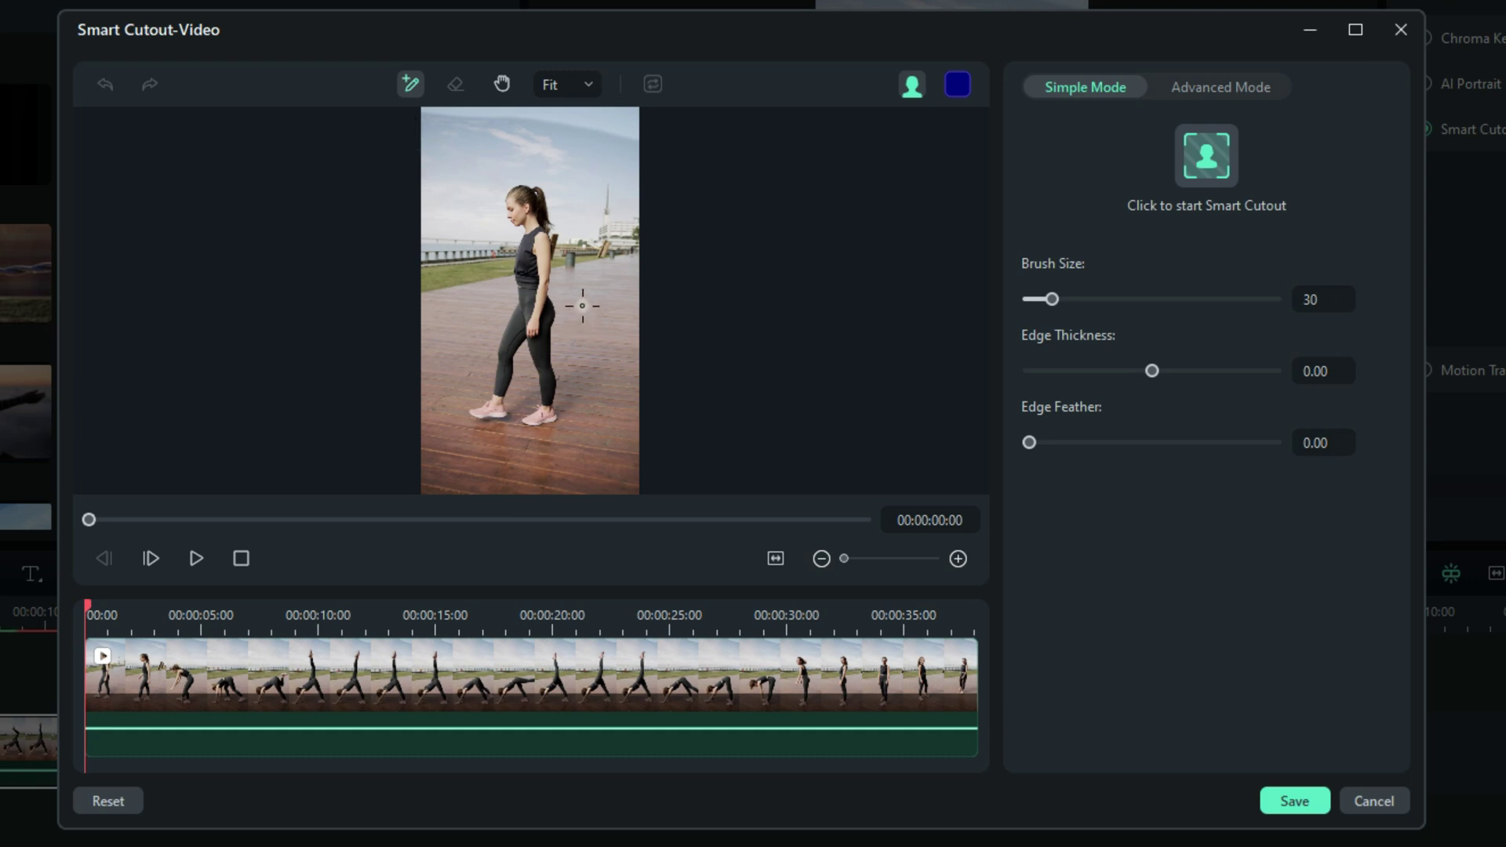
# - Set the preview zoom to 10%, zoom in, and brush a first stroke over the woman's torso
pyautogui.click(586, 84)
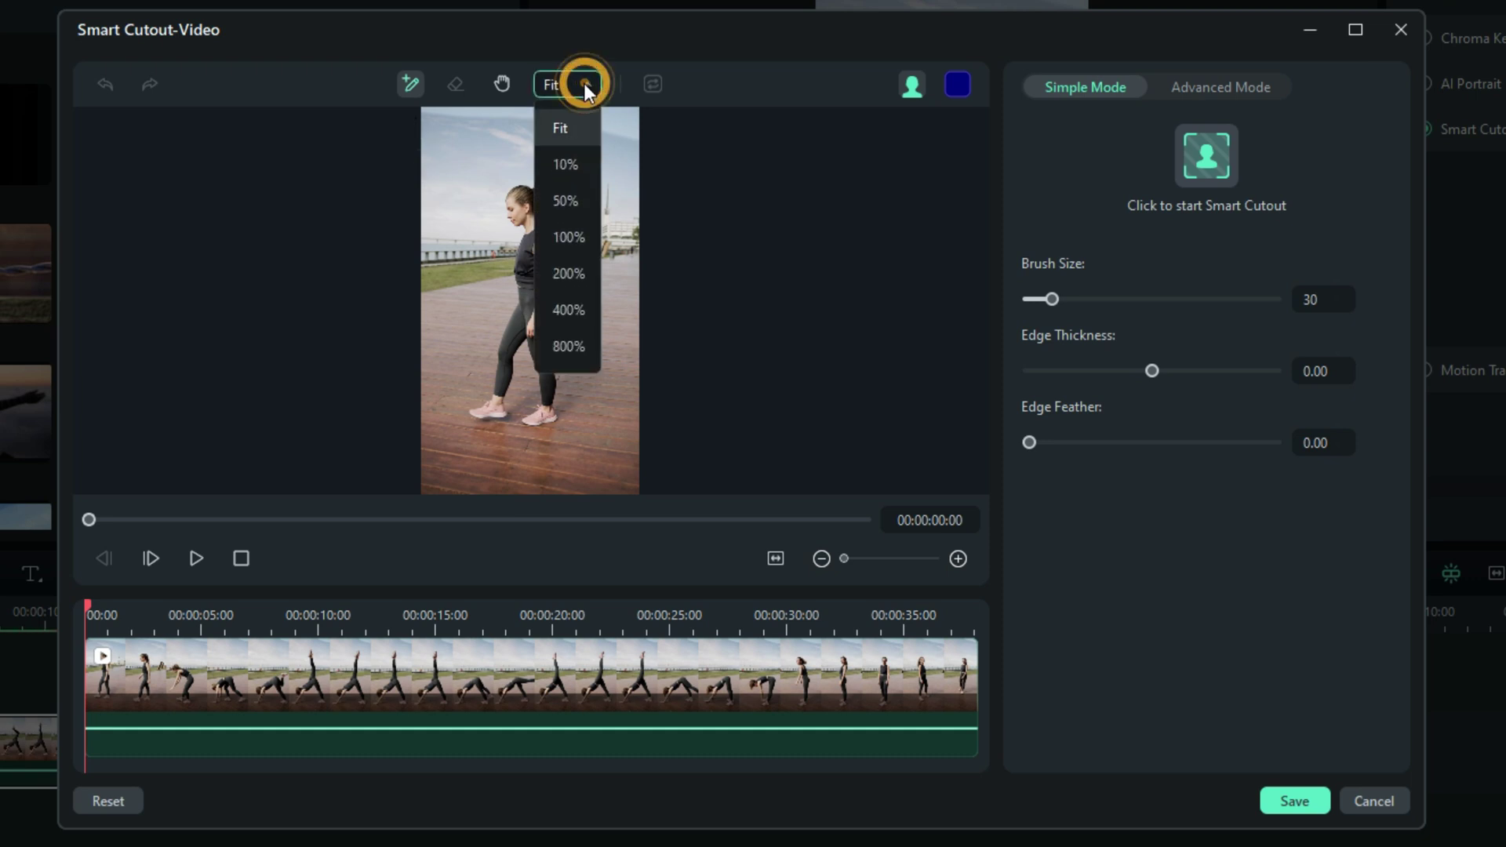
pyautogui.click(571, 156)
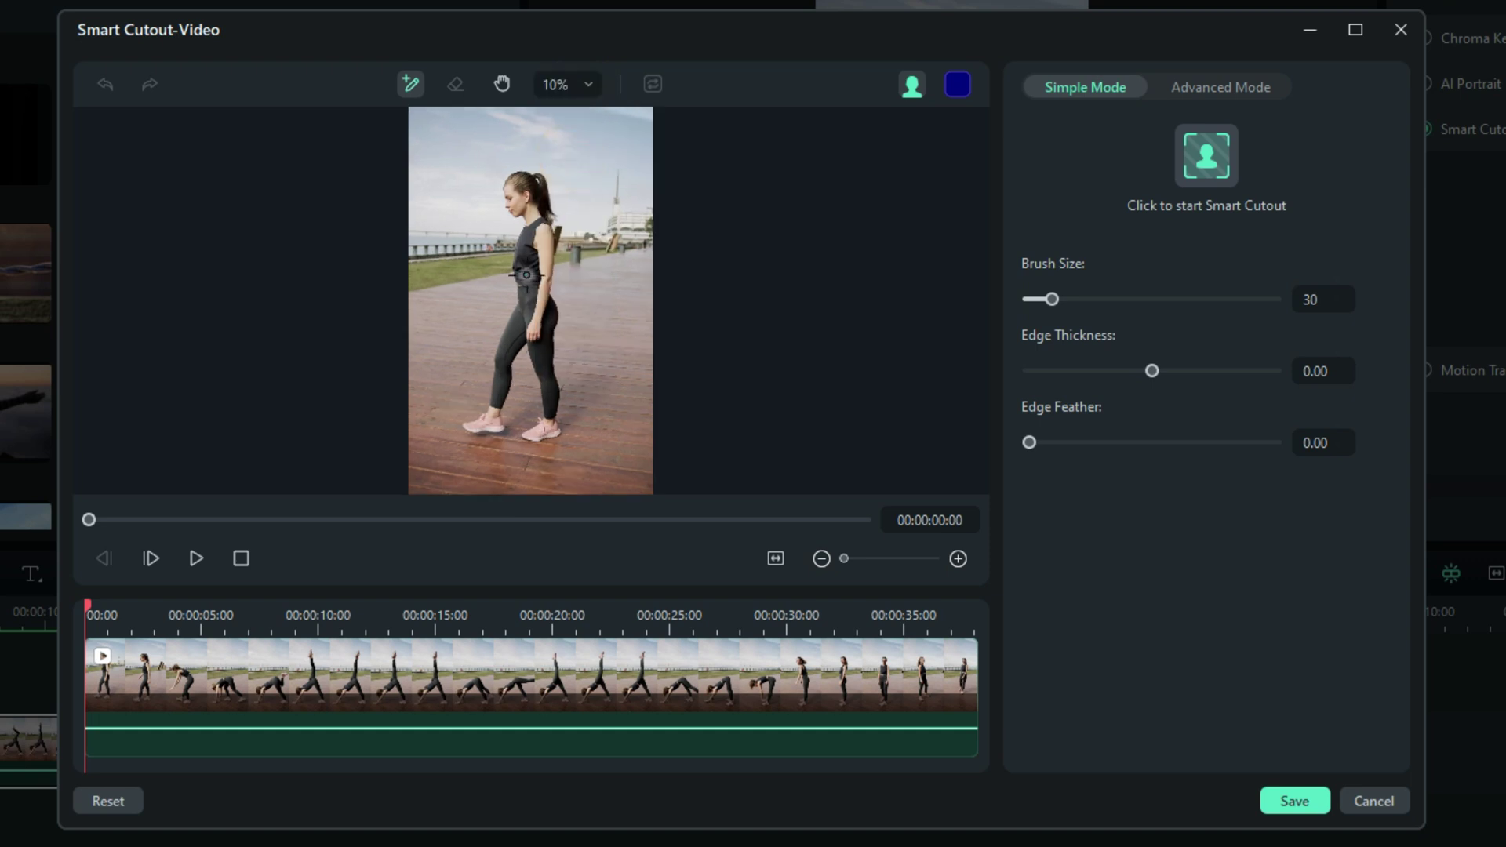
pyautogui.scroll(4, 528, 271)
pyautogui.scroll(1, 526, 275)
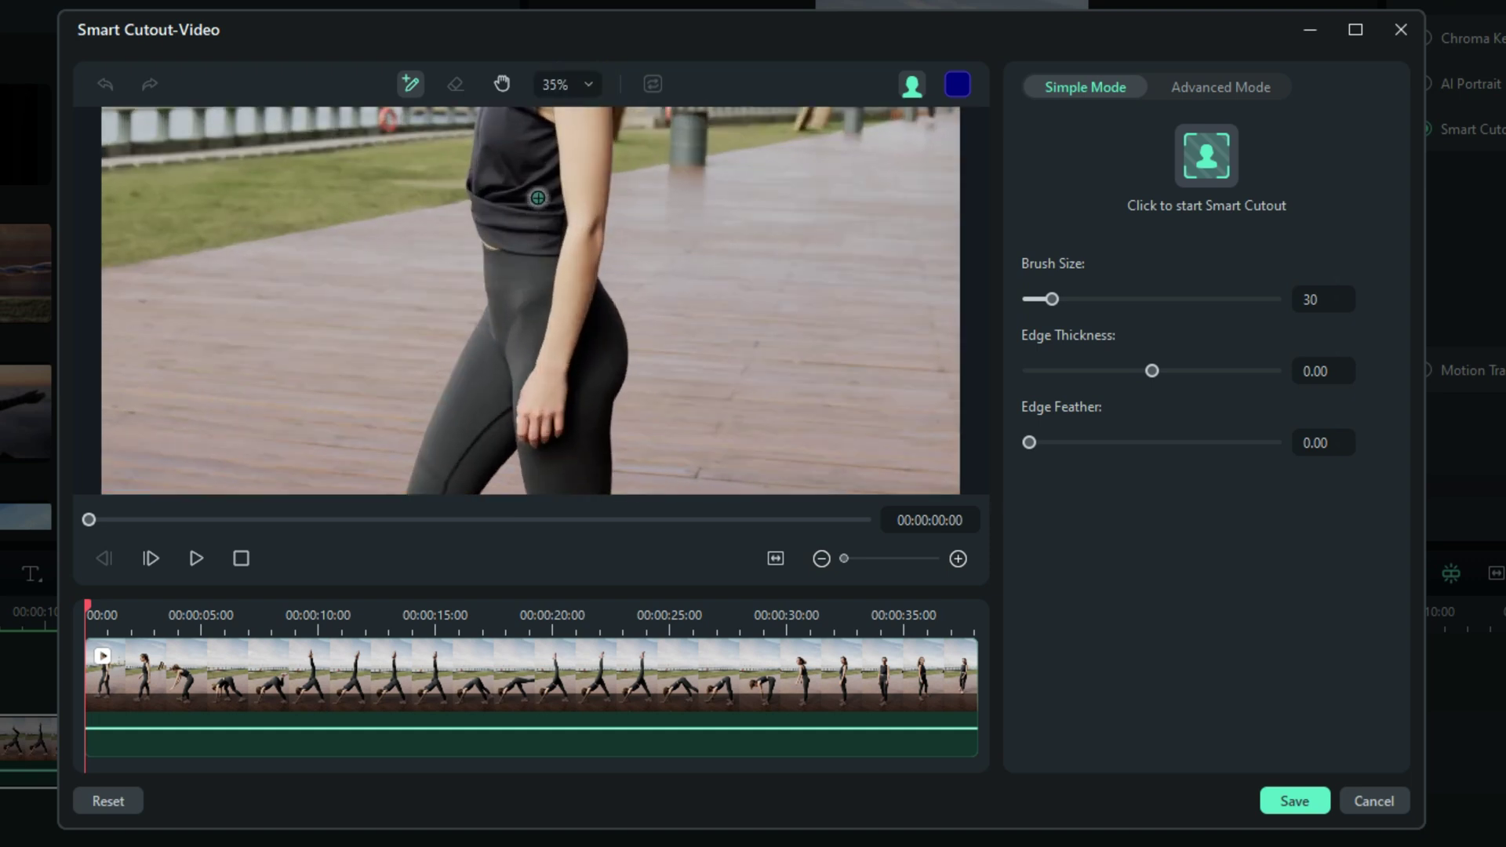
pyautogui.moveTo(527, 265); pyautogui.dragTo(538, 198)
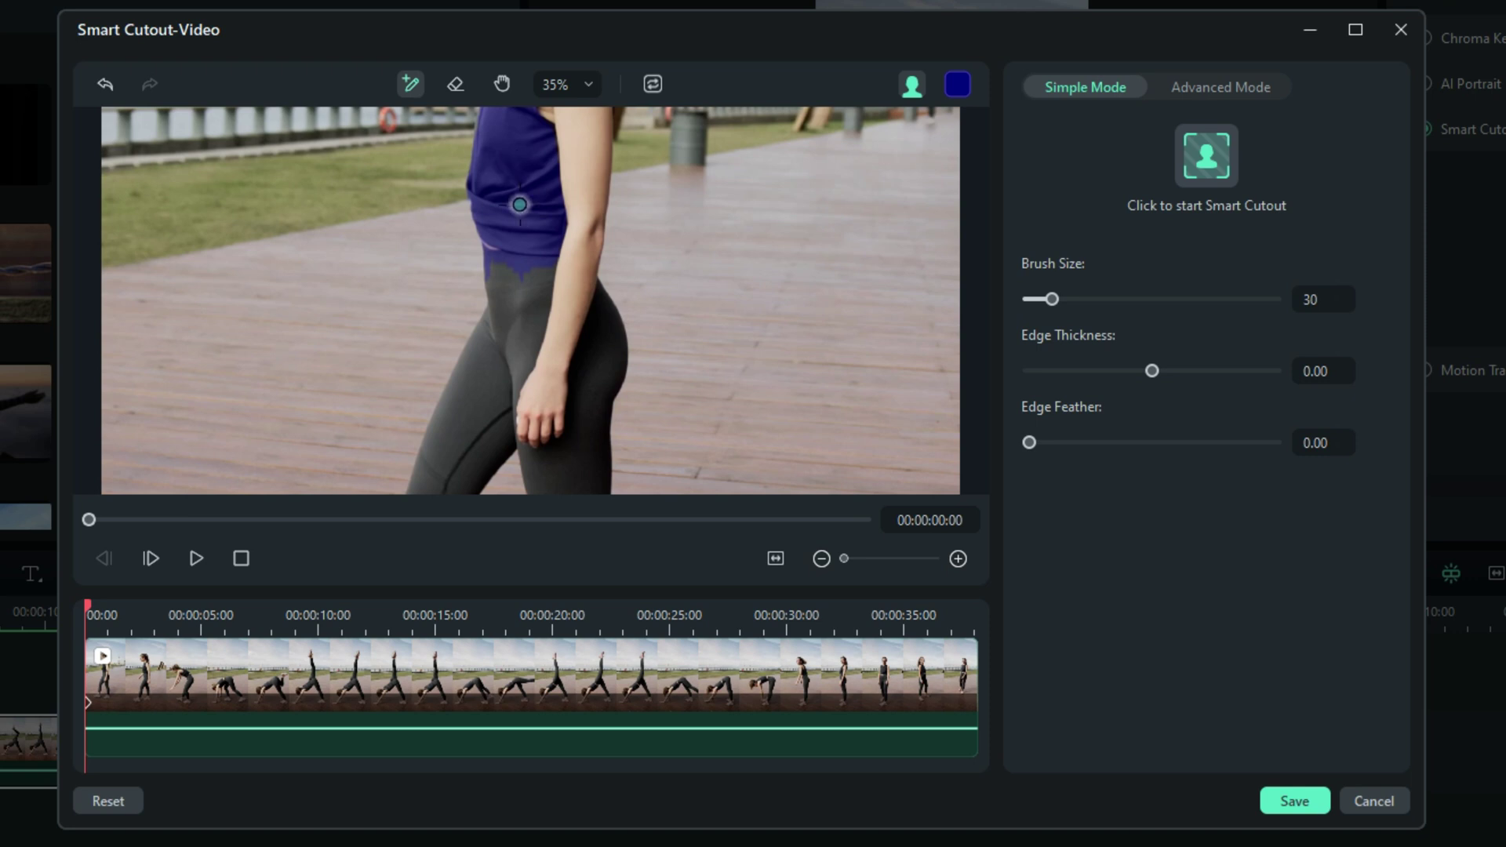
# - Brush the mask over the woman's forearm, upper arm, shoulder, hand, hip and both thighs
pyautogui.moveTo(576, 259); pyautogui.dragTo(561, 327)
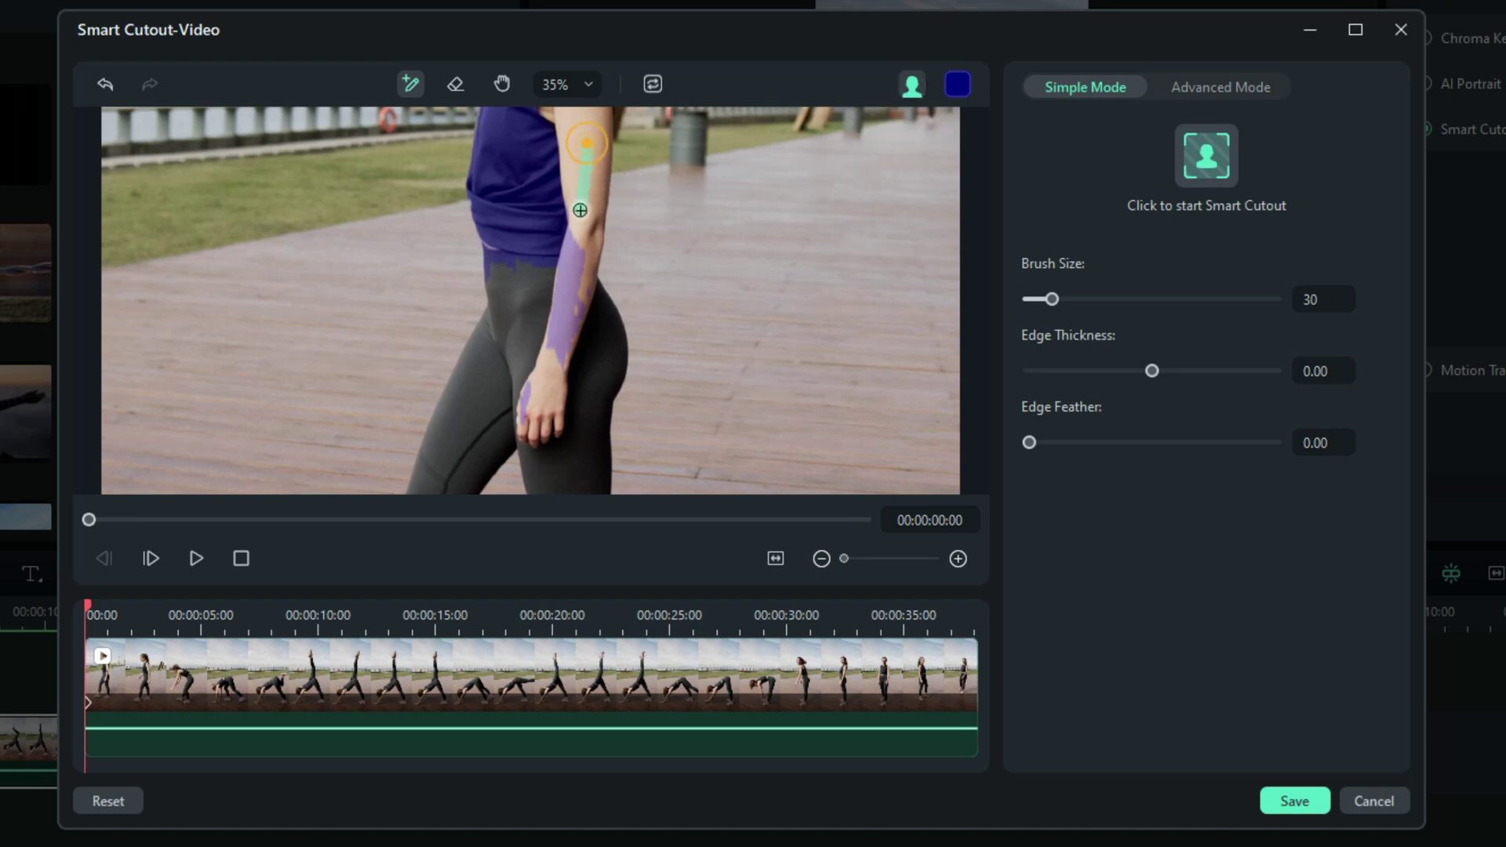
pyautogui.moveTo(580, 210); pyautogui.dragTo(580, 212)
pyautogui.moveTo(565, 138)
pyautogui.mouseDown()
pyautogui.moveTo(571, 213)
pyautogui.moveTo(498, 249)
pyautogui.moveTo(538, 289)
pyautogui.mouseUp()
pyautogui.moveTo(542, 403); pyautogui.dragTo(541, 427)
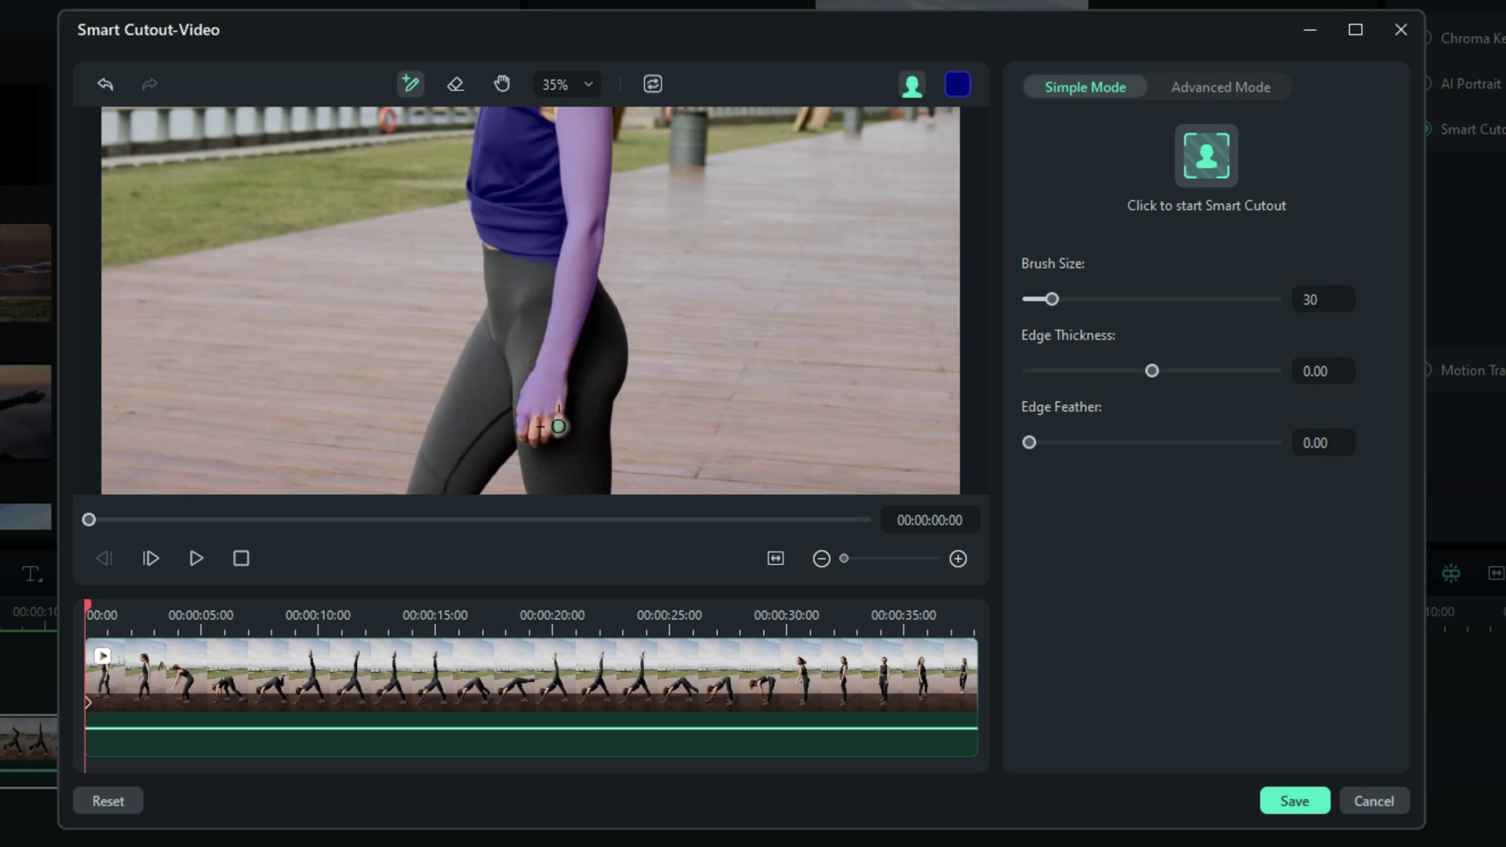
pyautogui.moveTo(531, 269)
pyautogui.mouseDown()
pyautogui.moveTo(513, 314)
pyautogui.moveTo(549, 351)
pyautogui.moveTo(607, 361)
pyautogui.moveTo(575, 472)
pyautogui.mouseUp()
pyautogui.moveTo(502, 235)
pyautogui.mouseDown()
pyautogui.moveTo(511, 296)
pyautogui.moveTo(498, 298)
pyautogui.moveTo(498, 270)
pyautogui.mouseUp()
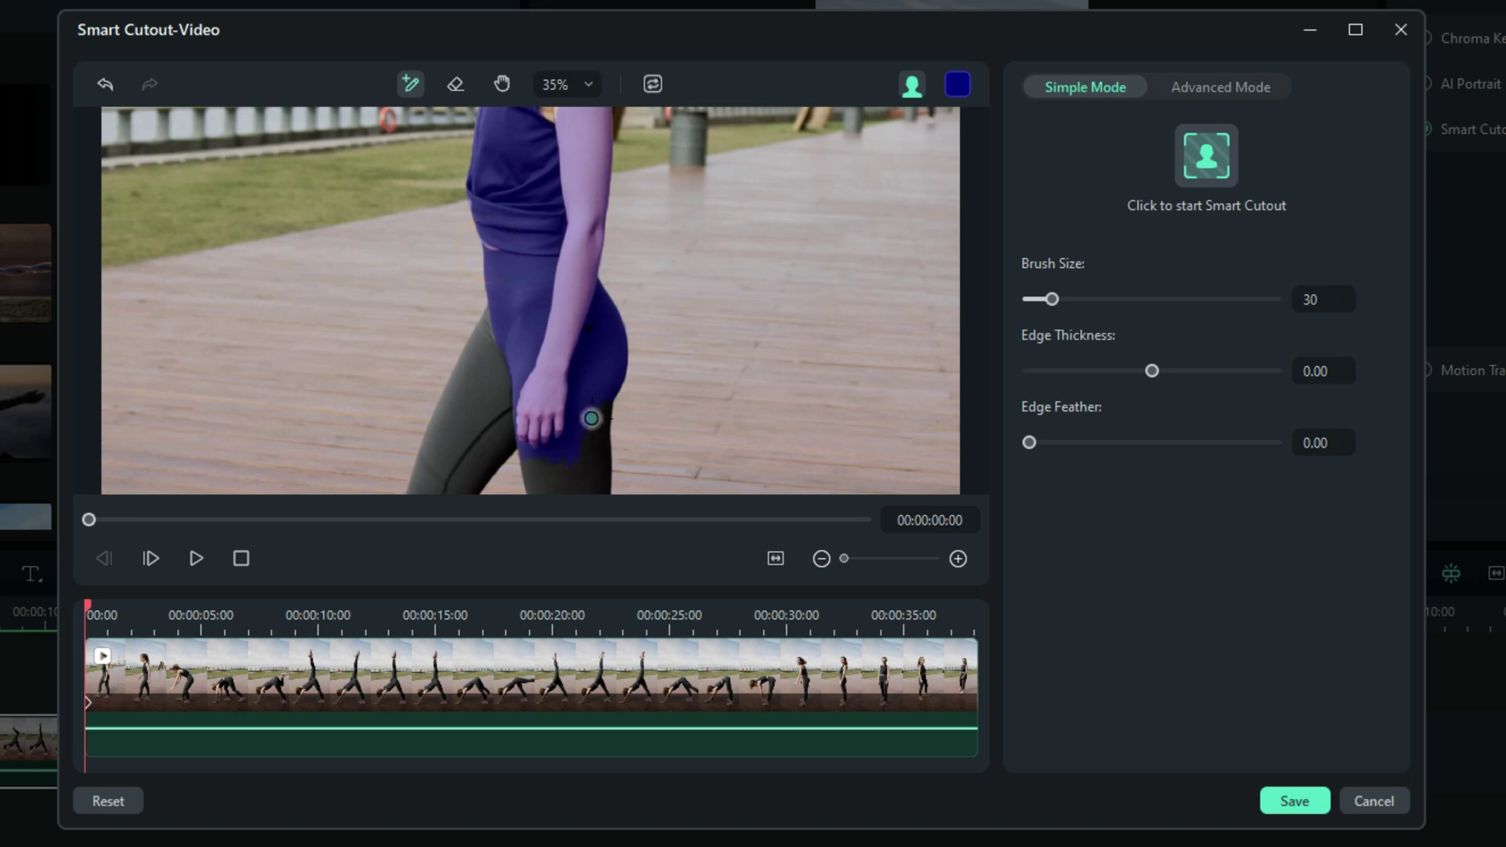
pyautogui.moveTo(591, 418); pyautogui.dragTo(584, 439)
pyautogui.moveTo(499, 363); pyautogui.dragTo(458, 440)
pyautogui.moveTo(487, 347)
pyautogui.mouseDown()
pyautogui.moveTo(442, 431)
pyautogui.moveTo(476, 446)
pyautogui.moveTo(469, 461)
pyautogui.moveTo(500, 452)
pyautogui.moveTo(469, 473)
pyautogui.moveTo(505, 443)
pyautogui.moveTo(464, 478)
pyautogui.moveTo(510, 458)
pyautogui.moveTo(521, 424)
pyautogui.moveTo(490, 445)
pyautogui.mouseUp()
pyautogui.moveTo(598, 425); pyautogui.dragTo(591, 475)
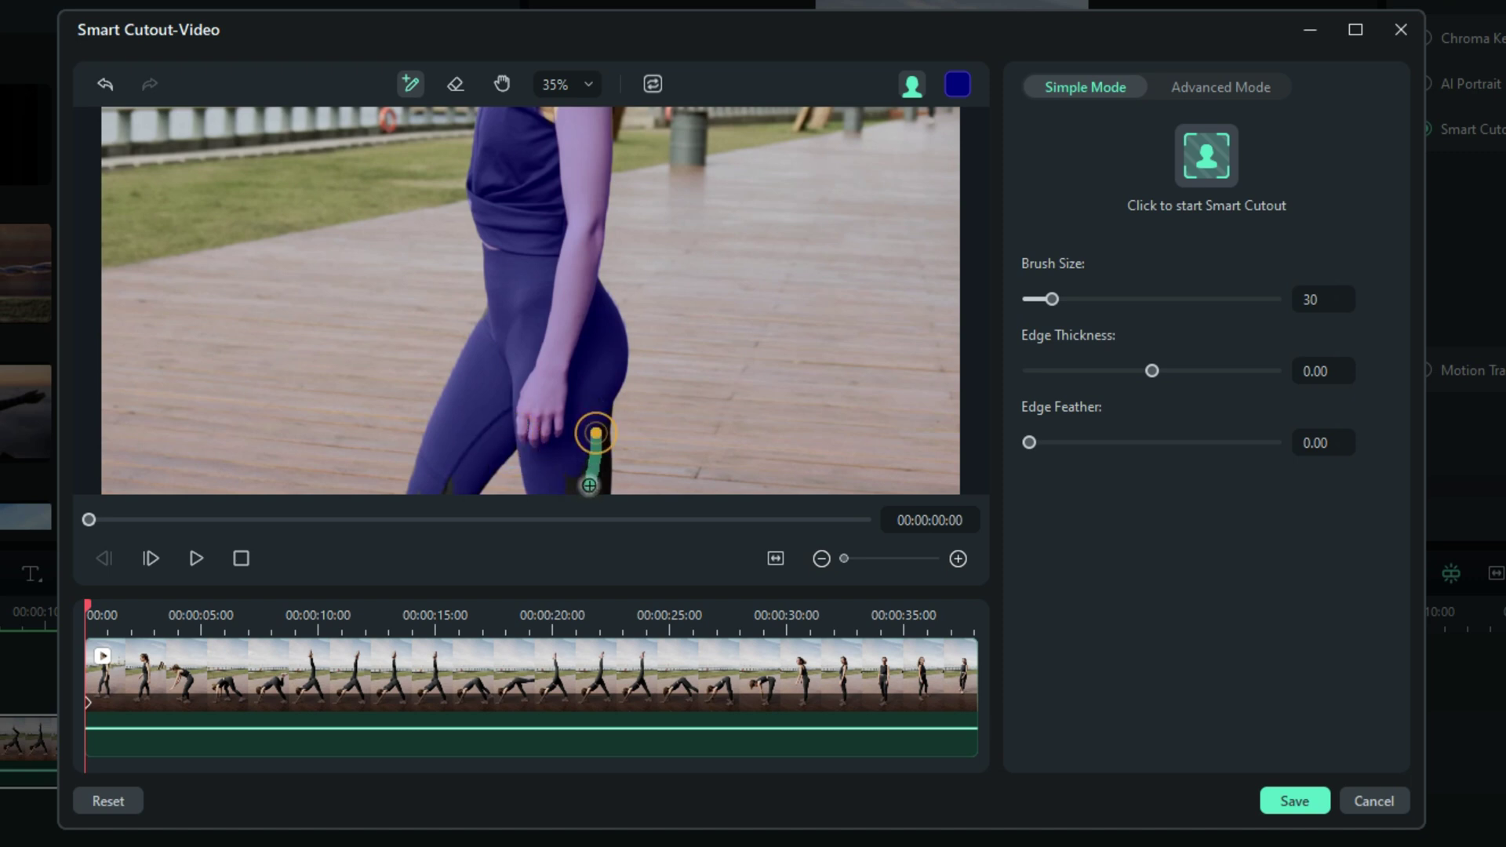
# - Pan up and brush the woman's head, face, shoulder, torso and ponytail into the mask
pyautogui.click(507, 85)
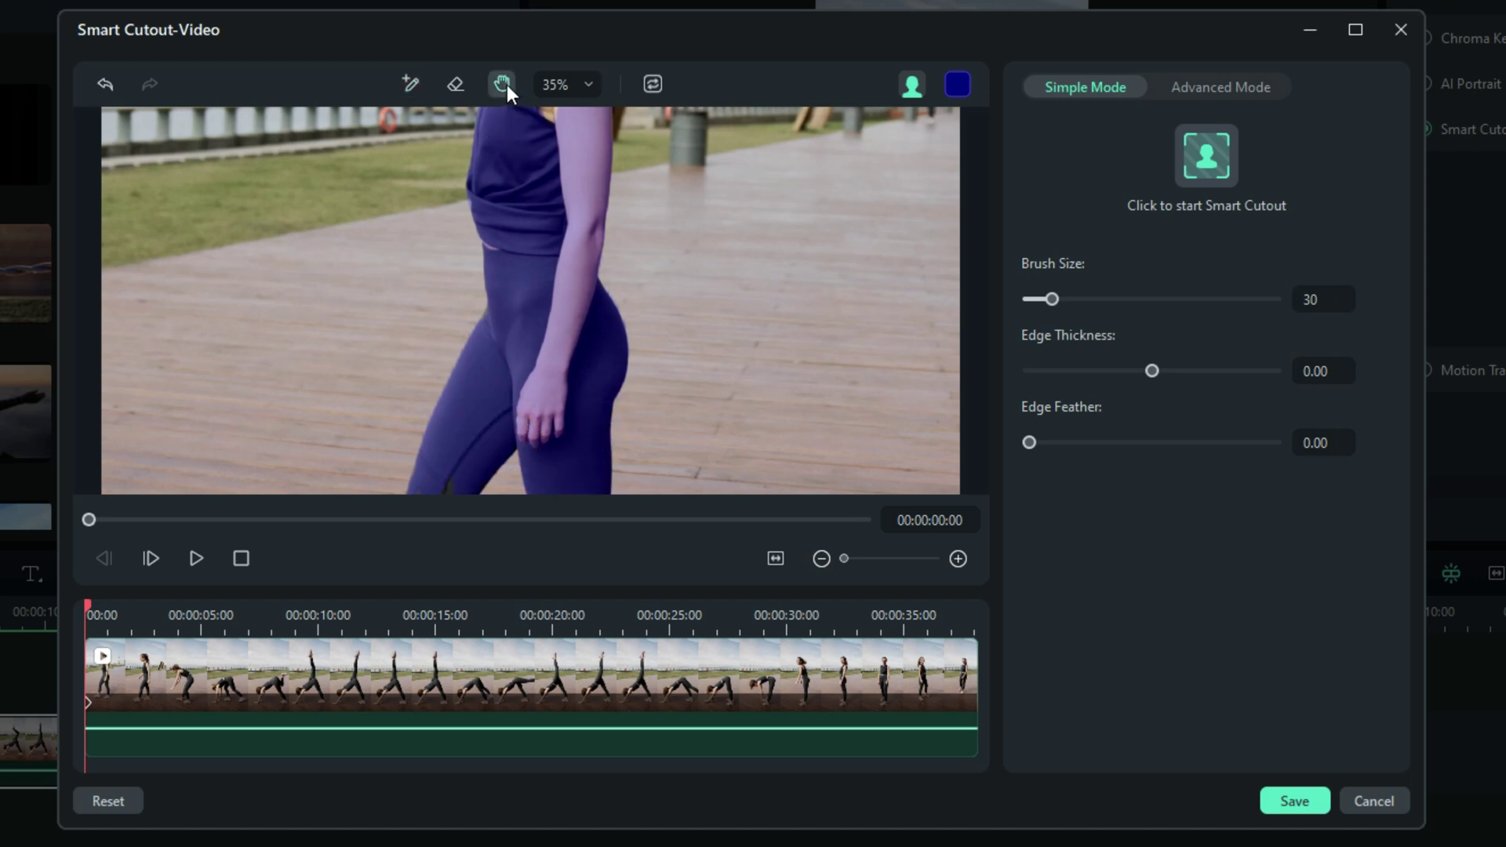
pyautogui.moveTo(554, 189)
pyautogui.mouseDown()
pyautogui.moveTo(533, 416)
pyautogui.moveTo(543, 471)
pyautogui.mouseUp()
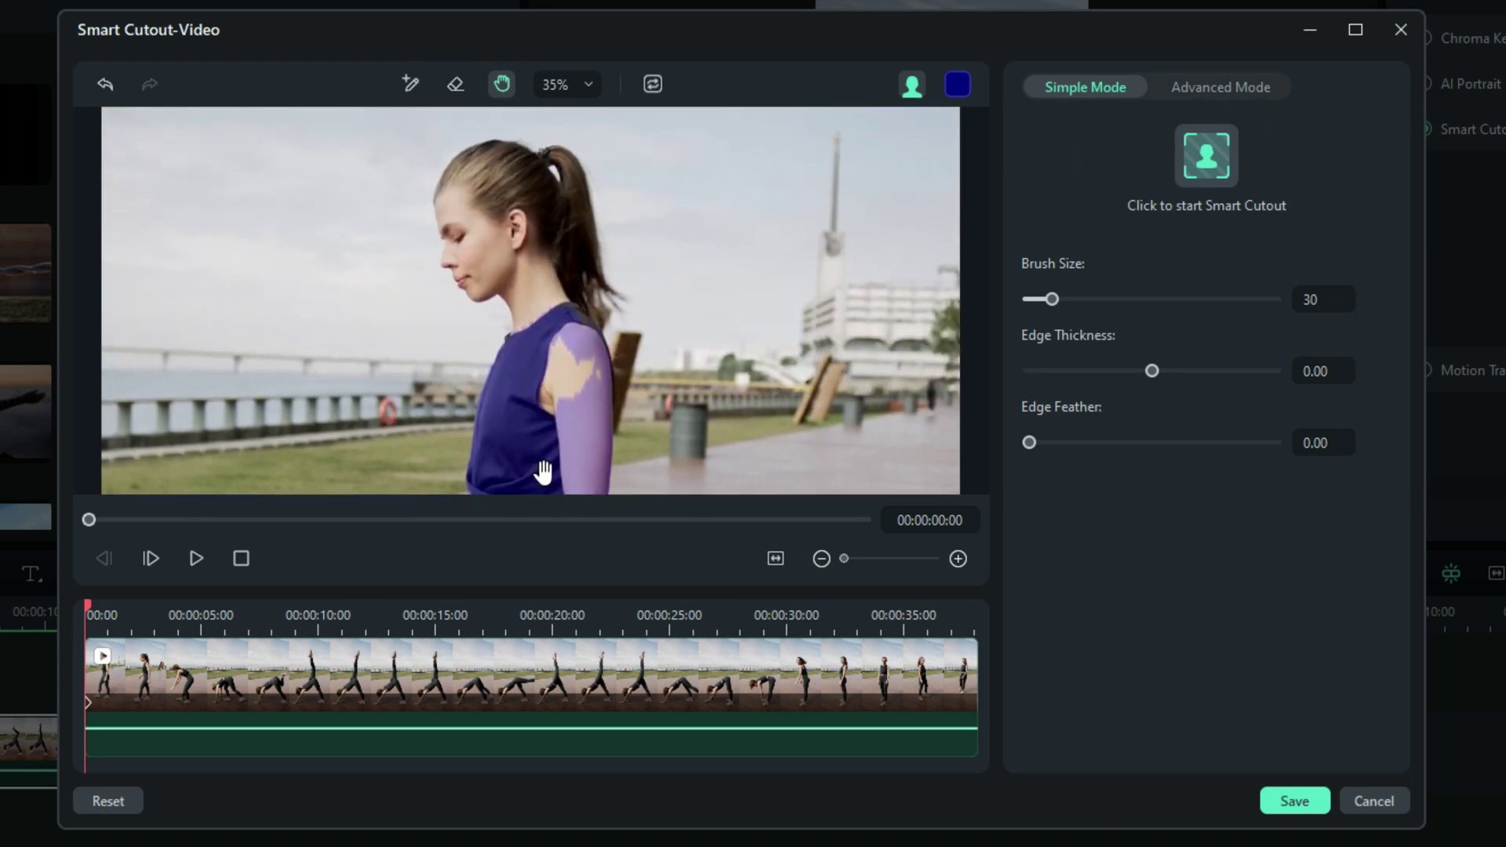
pyautogui.click(403, 86)
pyautogui.moveTo(468, 176)
pyautogui.mouseDown()
pyautogui.moveTo(441, 210)
pyautogui.moveTo(462, 276)
pyautogui.mouseUp()
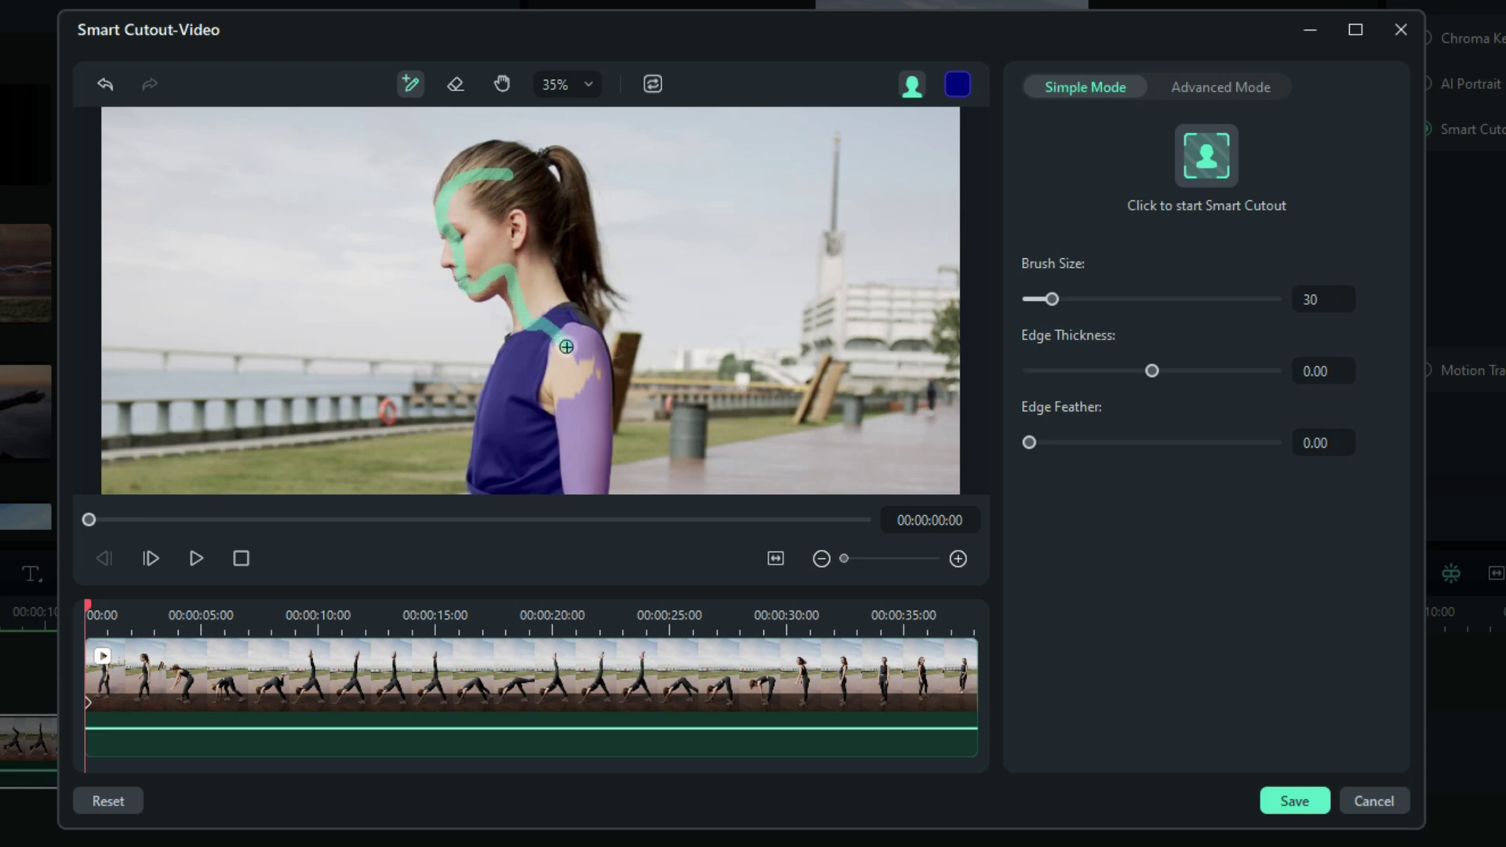
pyautogui.moveTo(564, 389); pyautogui.dragTo(563, 388)
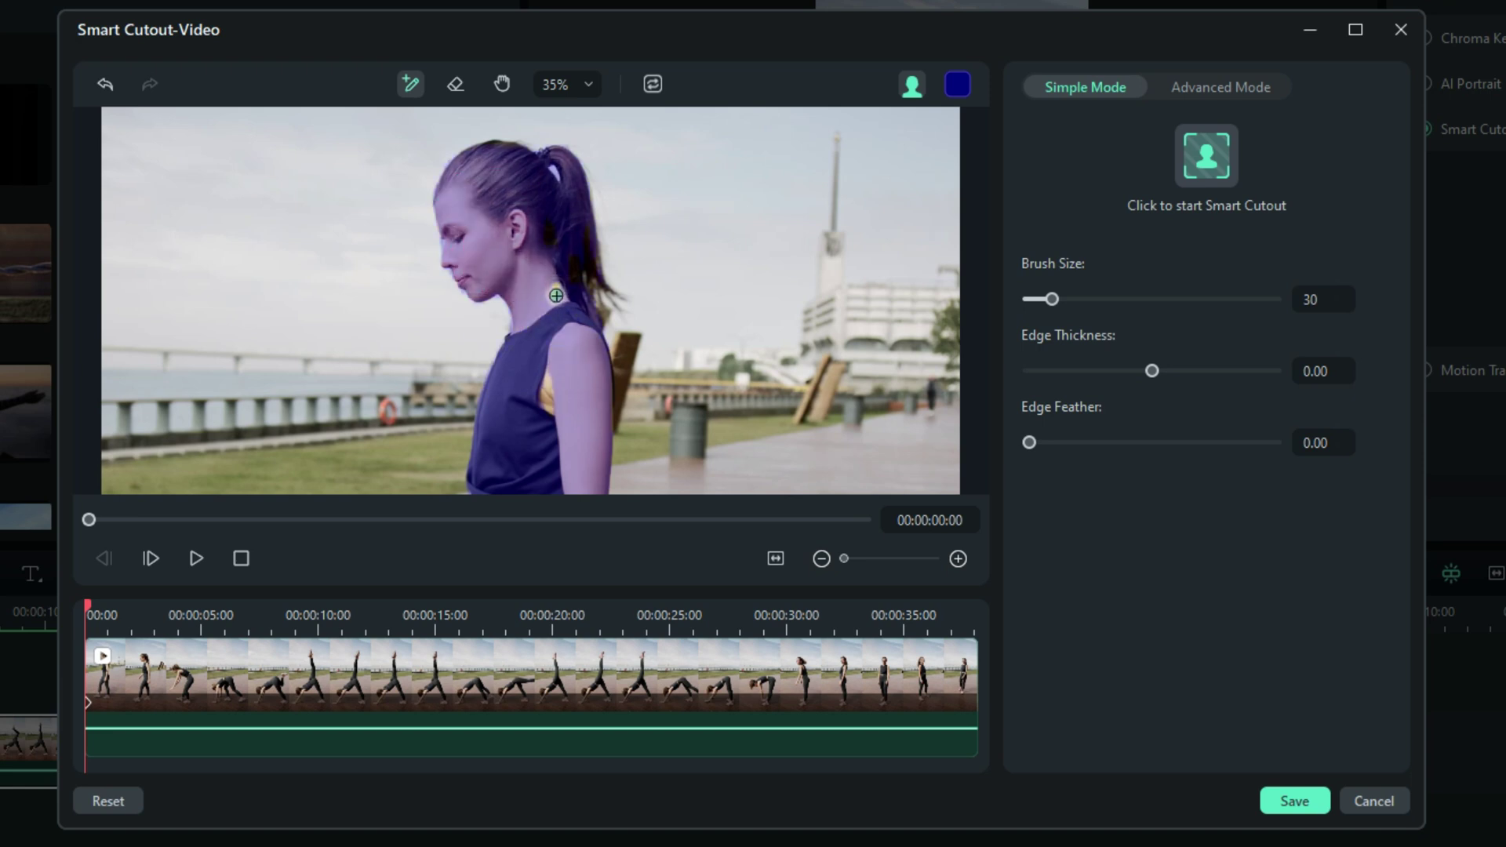
pyautogui.moveTo(557, 296); pyautogui.dragTo(548, 425)
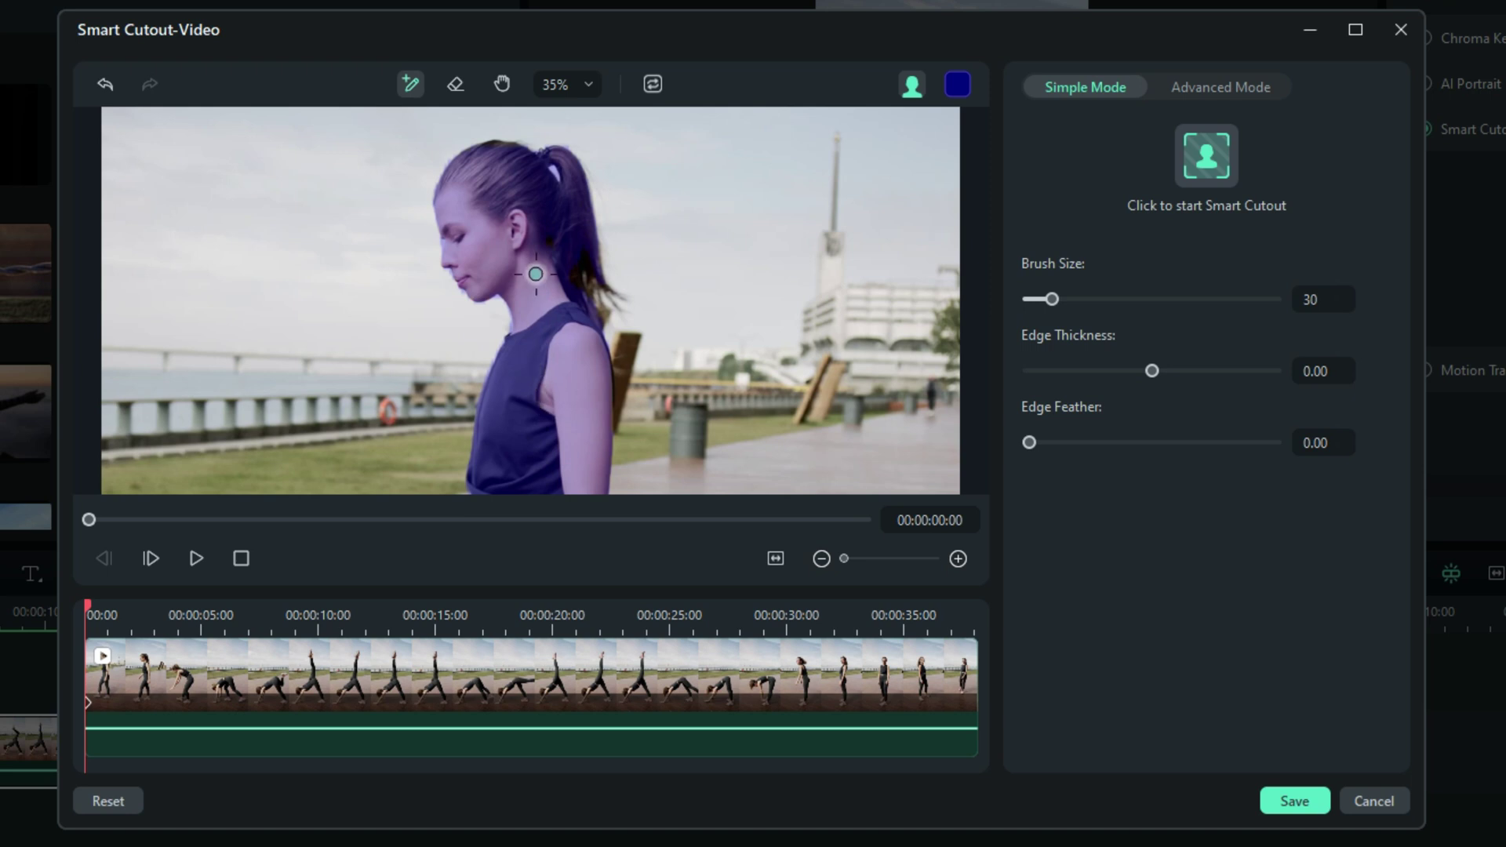
pyautogui.moveTo(592, 308); pyautogui.dragTo(591, 310)
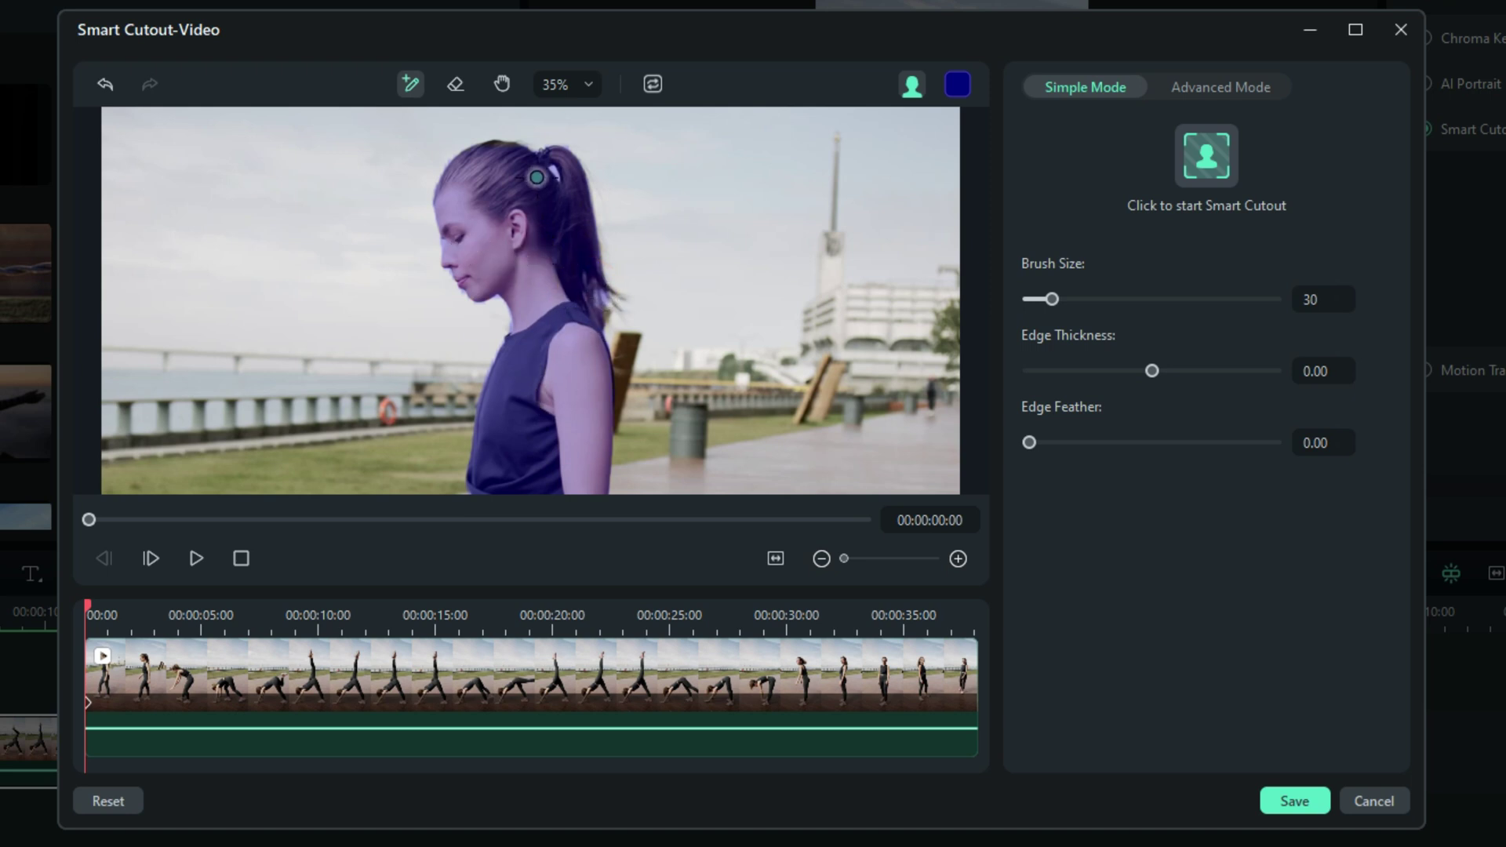
# - Pan down and brush both legs and the pink shoes, touching up the dark patch and sole
pyautogui.click(503, 84)
pyautogui.moveTo(499, 335); pyautogui.dragTo(528, 178)
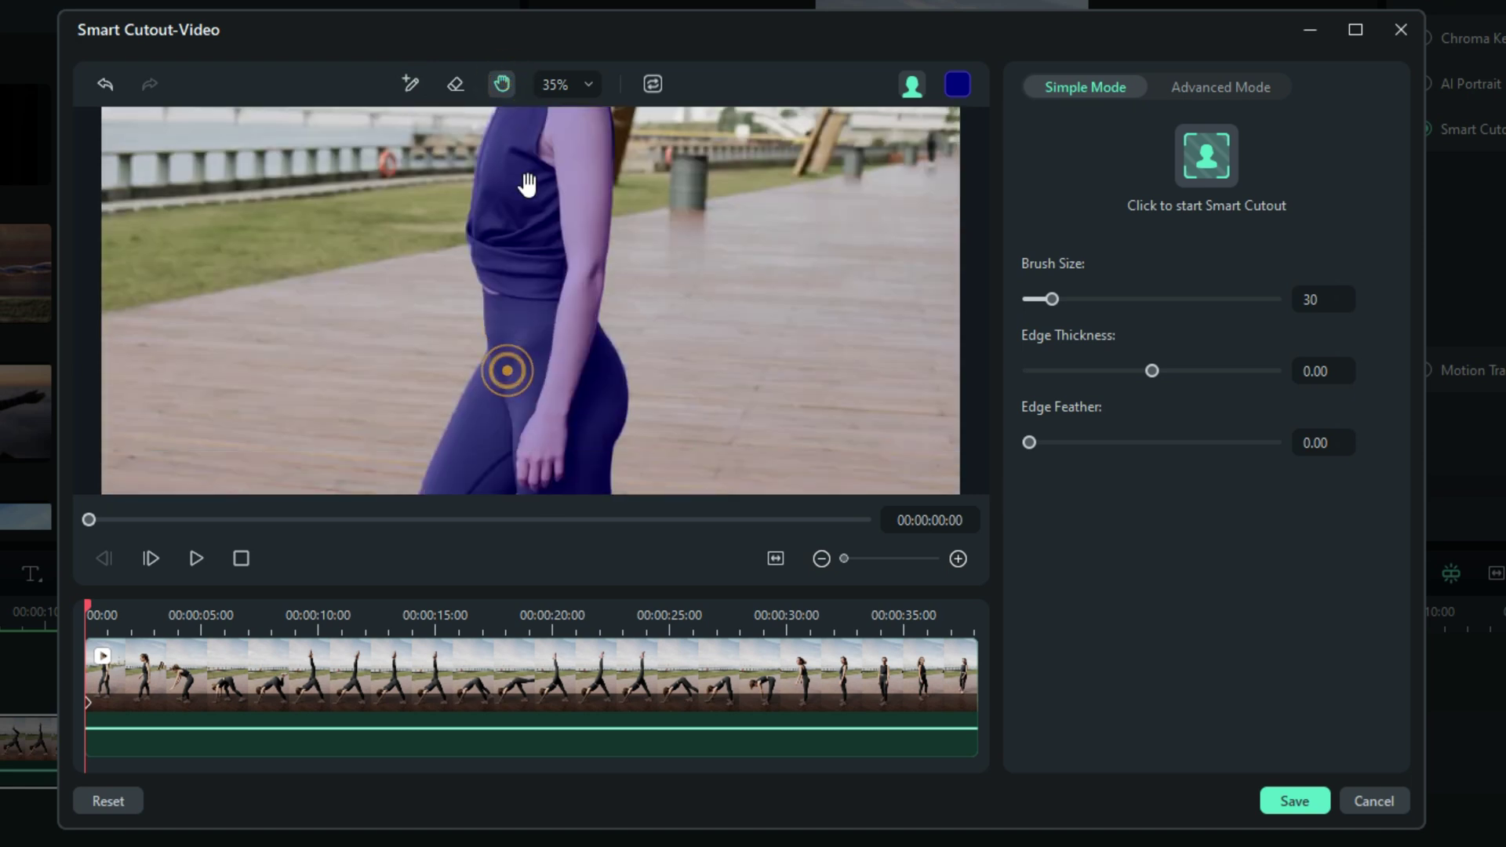
pyautogui.moveTo(507, 370); pyautogui.dragTo(525, 289)
pyautogui.moveTo(524, 439); pyautogui.dragTo(571, 153)
pyautogui.click(414, 84)
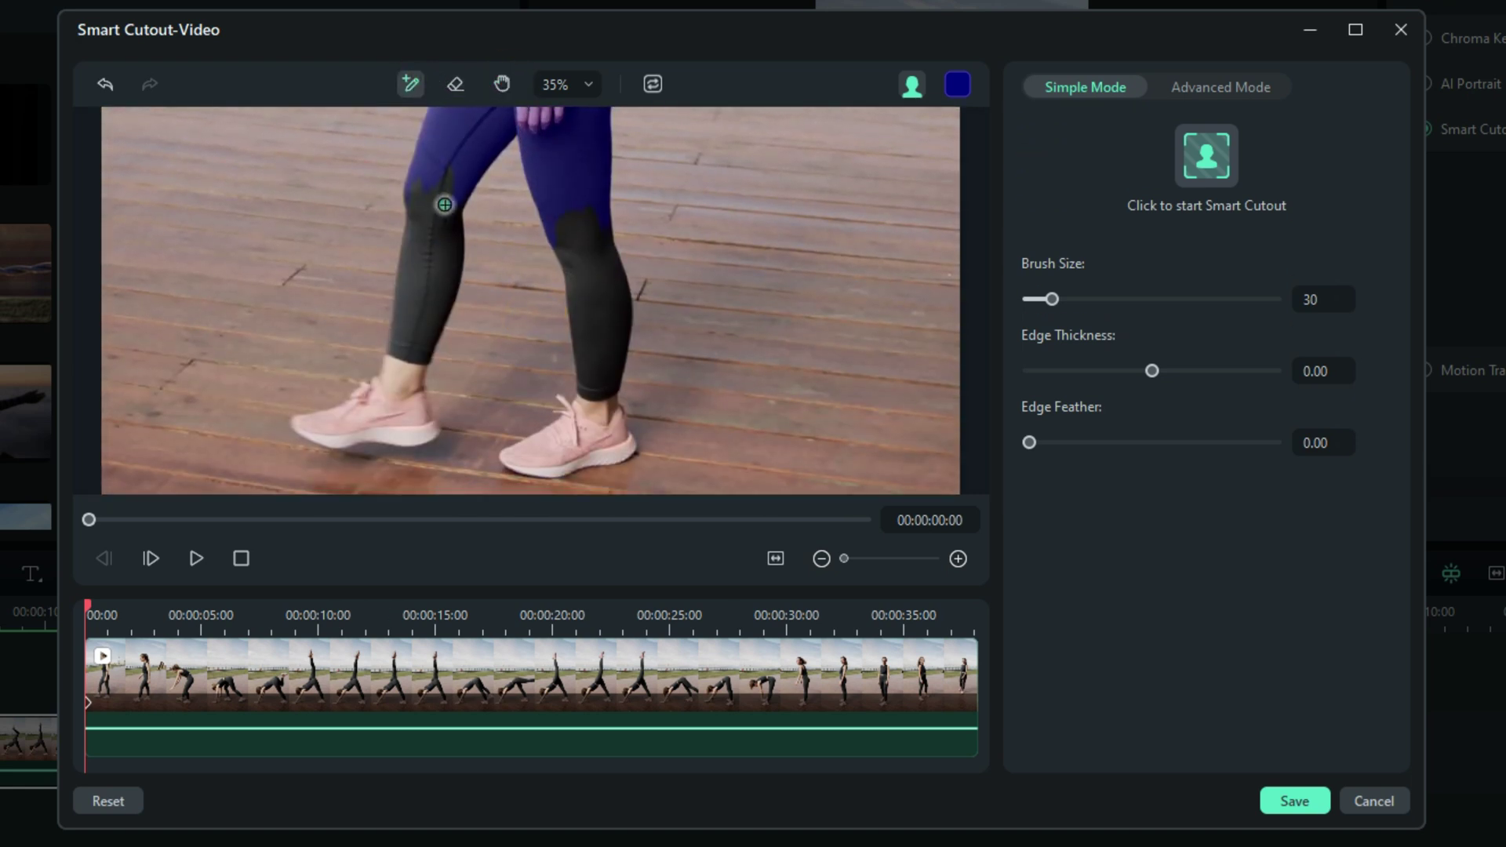
pyautogui.moveTo(442, 206)
pyautogui.mouseDown()
pyautogui.moveTo(444, 154)
pyautogui.moveTo(415, 360)
pyautogui.mouseUp()
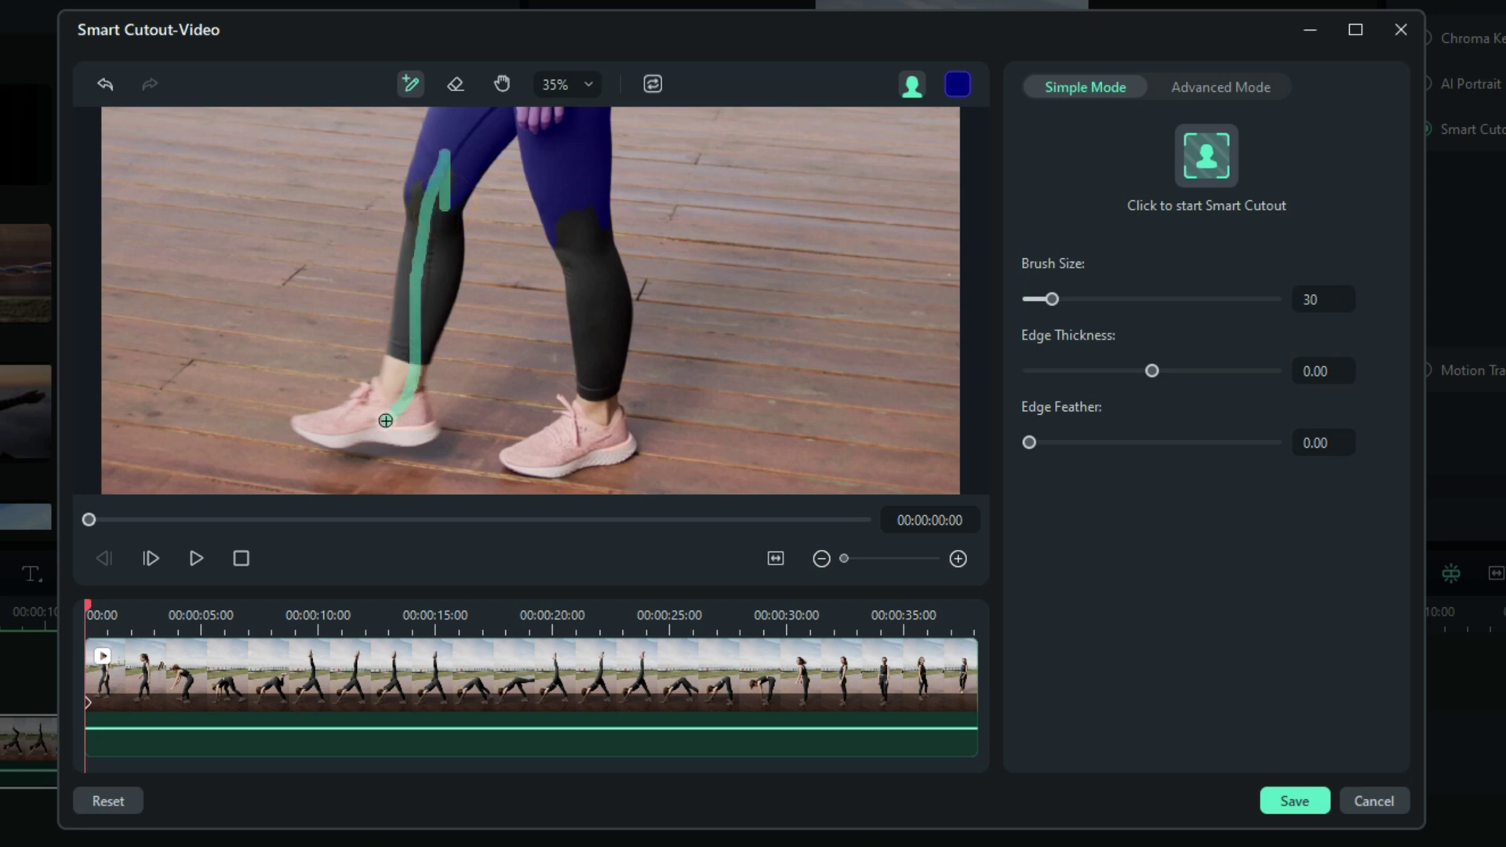
pyautogui.moveTo(330, 423); pyautogui.dragTo(330, 423)
pyautogui.moveTo(572, 188); pyautogui.dragTo(598, 403)
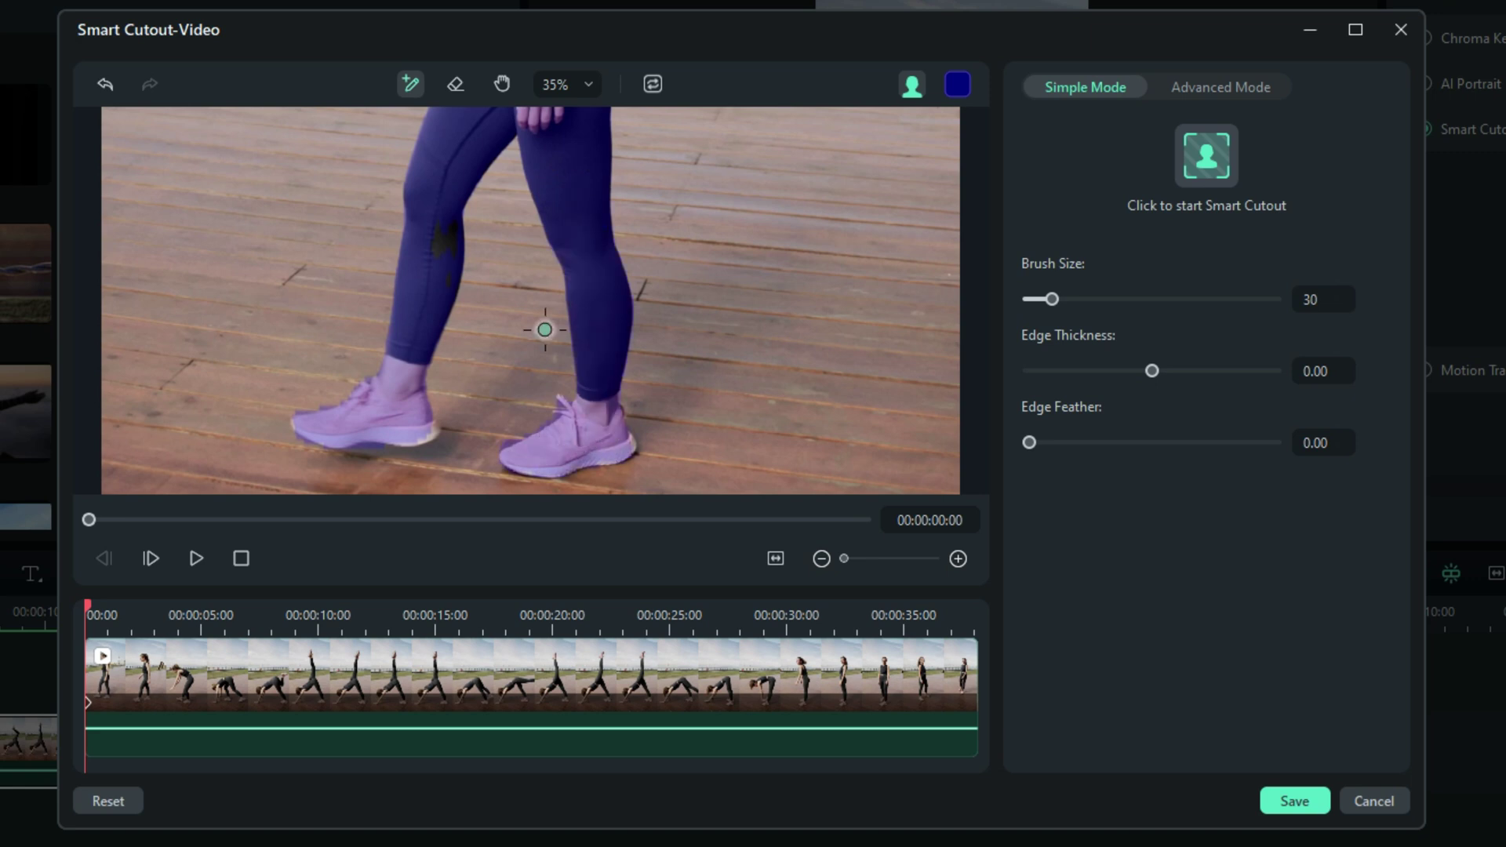
pyautogui.moveTo(449, 264)
pyautogui.mouseDown()
pyautogui.moveTo(447, 235)
pyautogui.moveTo(450, 283)
pyautogui.mouseUp()
pyautogui.moveTo(426, 432); pyautogui.dragTo(330, 437)
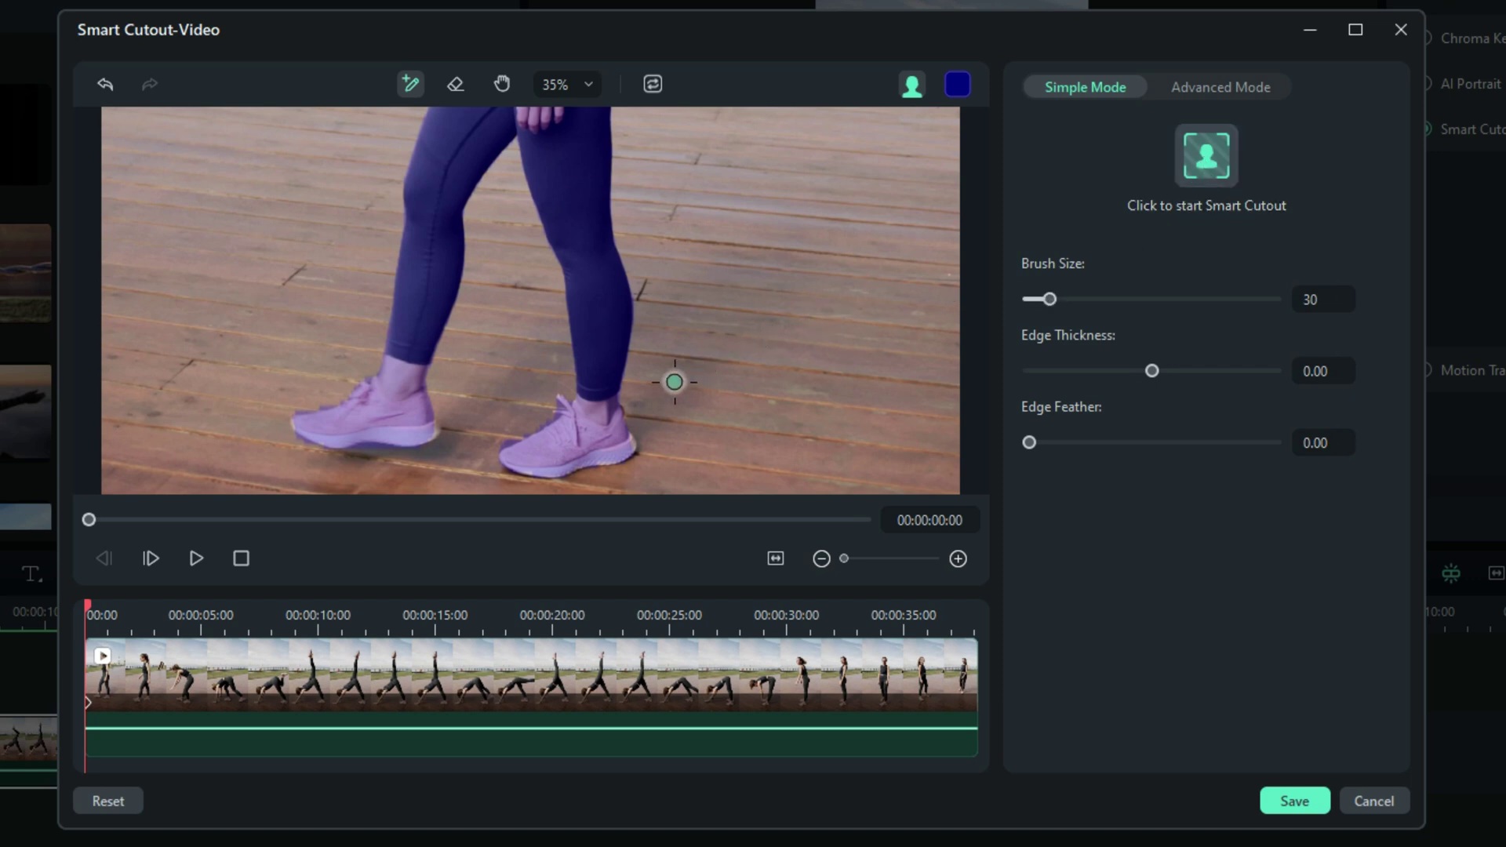
pyautogui.scroll(5, 674, 382)
# - Undo a stray leg stroke, keeping brush size 30 and edge thickness at 0.00
pyautogui.moveTo(437, 347); pyautogui.dragTo(551, 318)
pyautogui.click(103, 86)
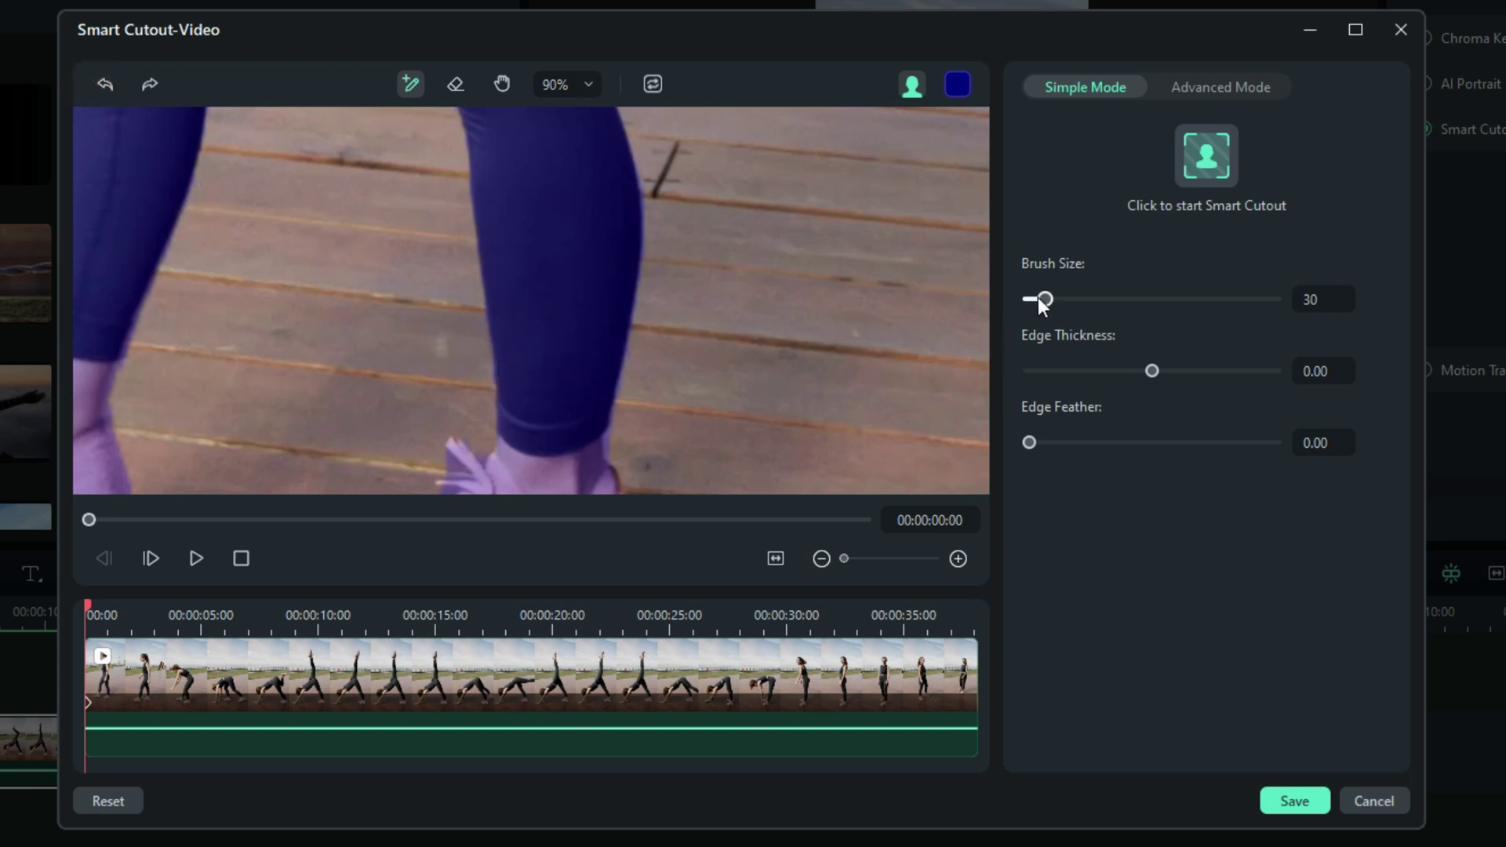
pyautogui.moveTo(1043, 298); pyautogui.dragTo(1015, 295)
pyautogui.moveTo(1032, 298); pyautogui.dragTo(1045, 299)
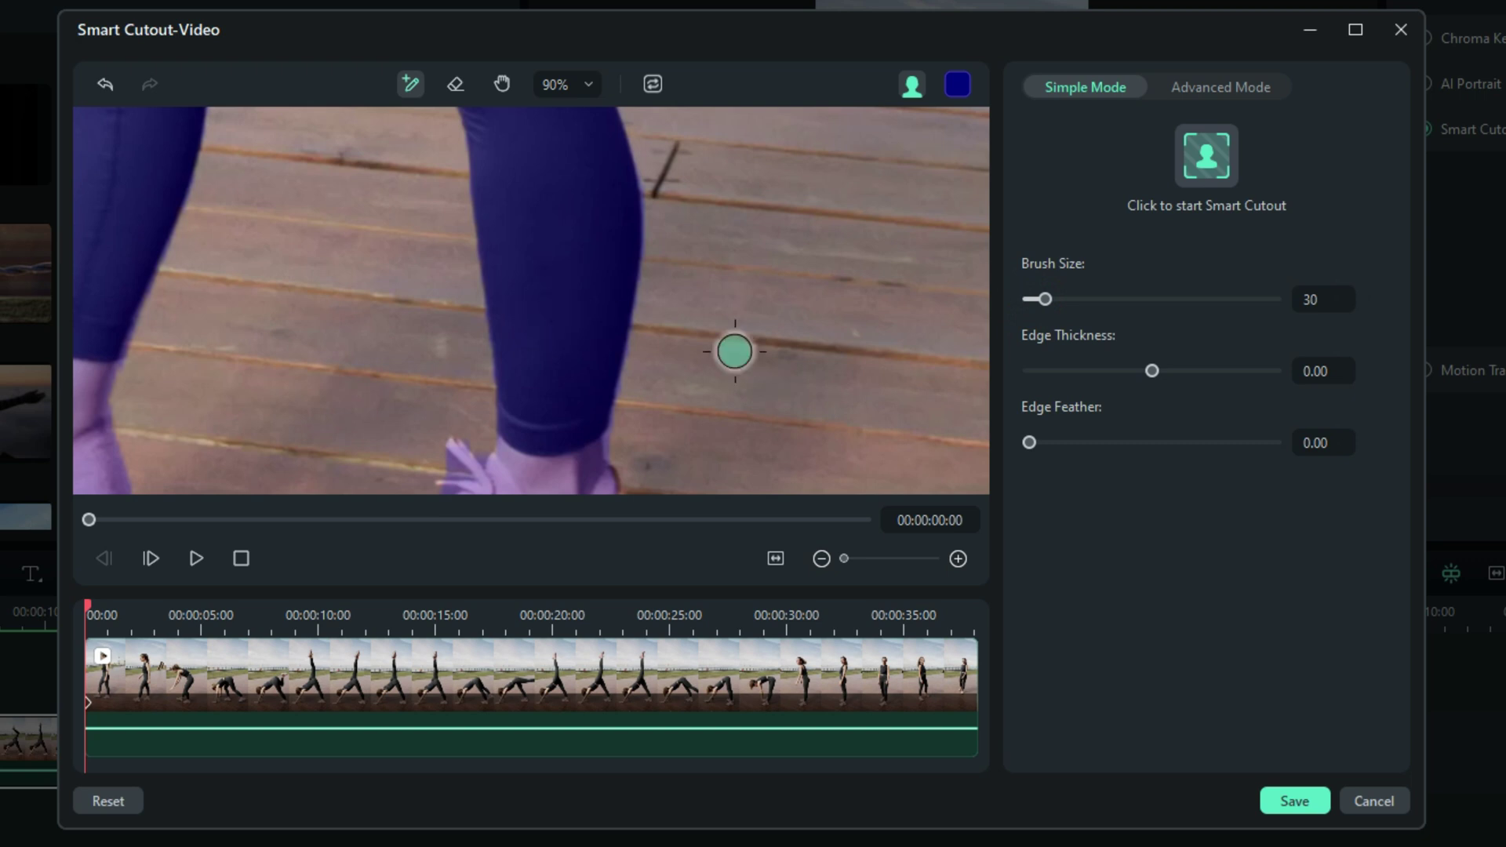
pyautogui.moveTo(1152, 370)
pyautogui.mouseDown()
pyautogui.moveTo(1122, 365)
pyautogui.moveTo(1169, 370)
pyautogui.moveTo(1150, 370)
pyautogui.mouseUp()
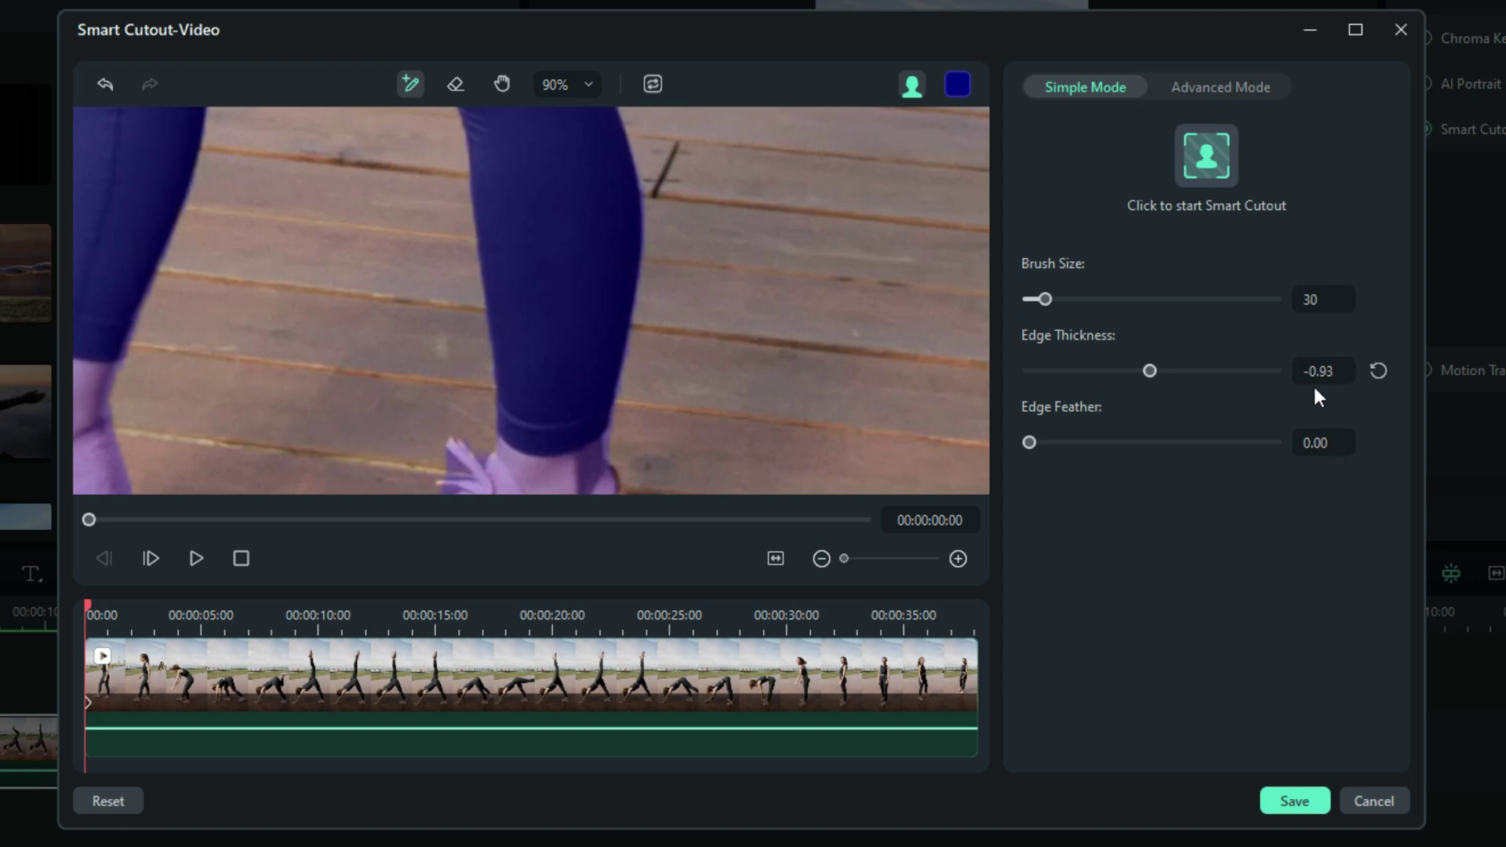
pyautogui.click(1378, 371)
# - Set Edge Feather to 2.87, track the Smart Cutout across the whole clip, and save it
pyautogui.moveTo(1029, 443); pyautogui.dragTo(1054, 442)
pyautogui.click(1194, 162)
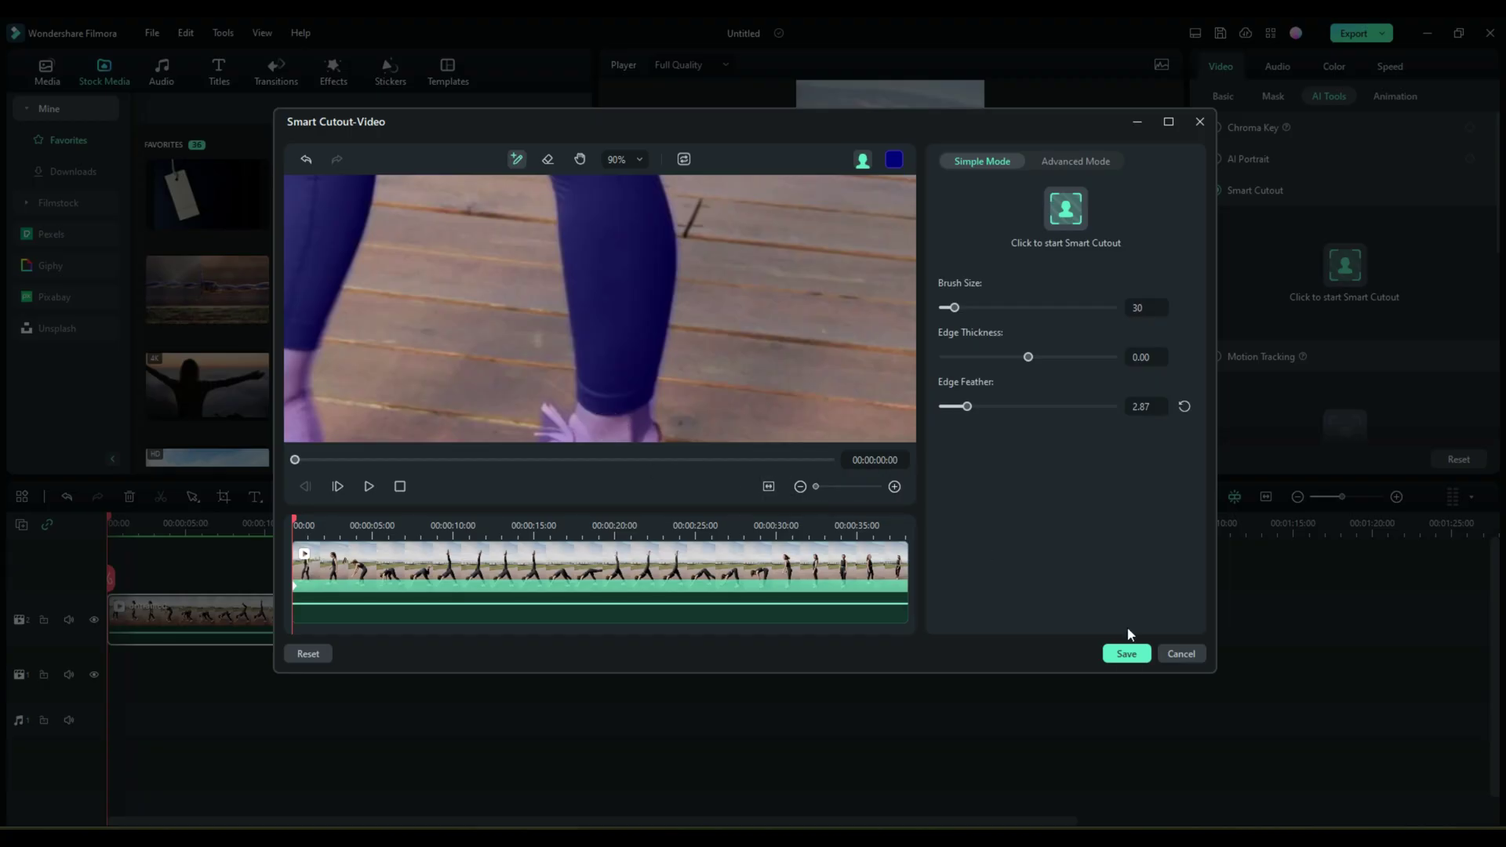
pyautogui.click(1127, 654)
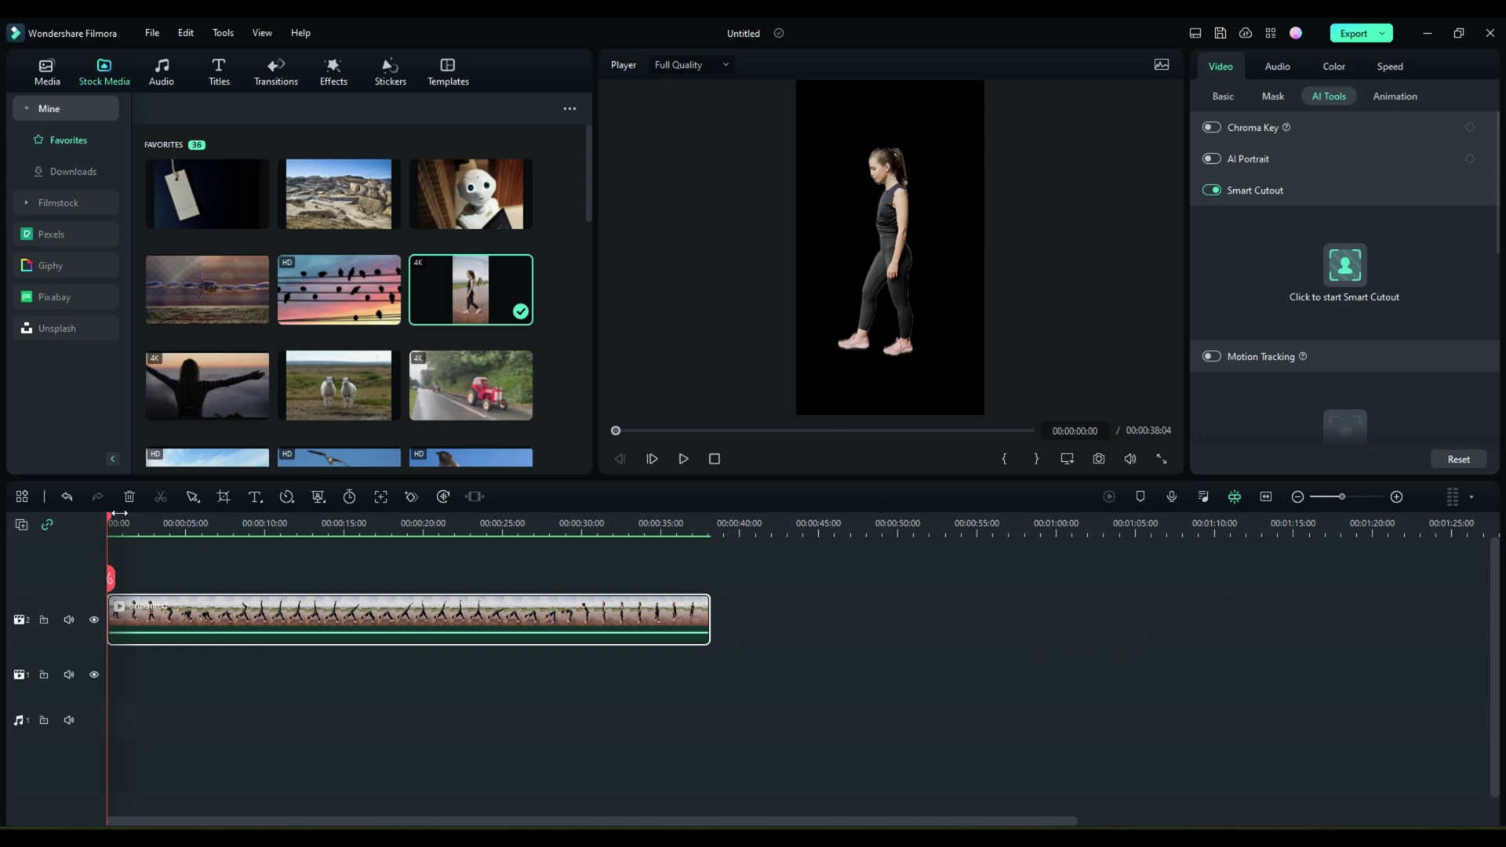
# - Lay the birds-on-wires sunset clip on track 1, switch the project to 16:9 Widescreen, and lock track 1
pyautogui.moveTo(110, 519)
pyautogui.mouseDown()
pyautogui.moveTo(679, 542)
pyautogui.moveTo(88, 523)
pyautogui.mouseUp()
pyautogui.moveTo(337, 287); pyautogui.dragTo(97, 676)
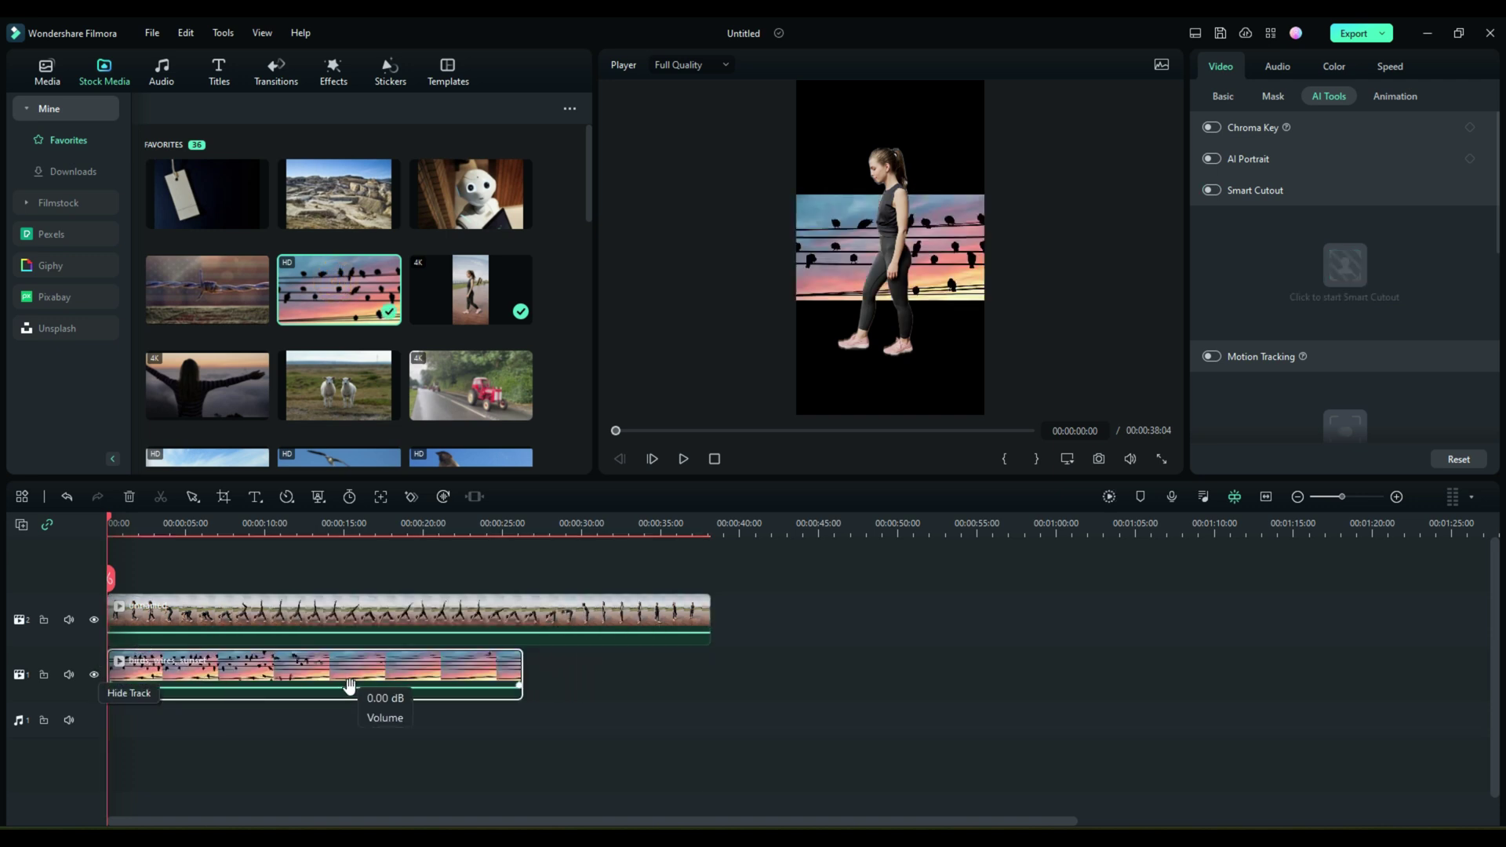
pyautogui.click(1069, 460)
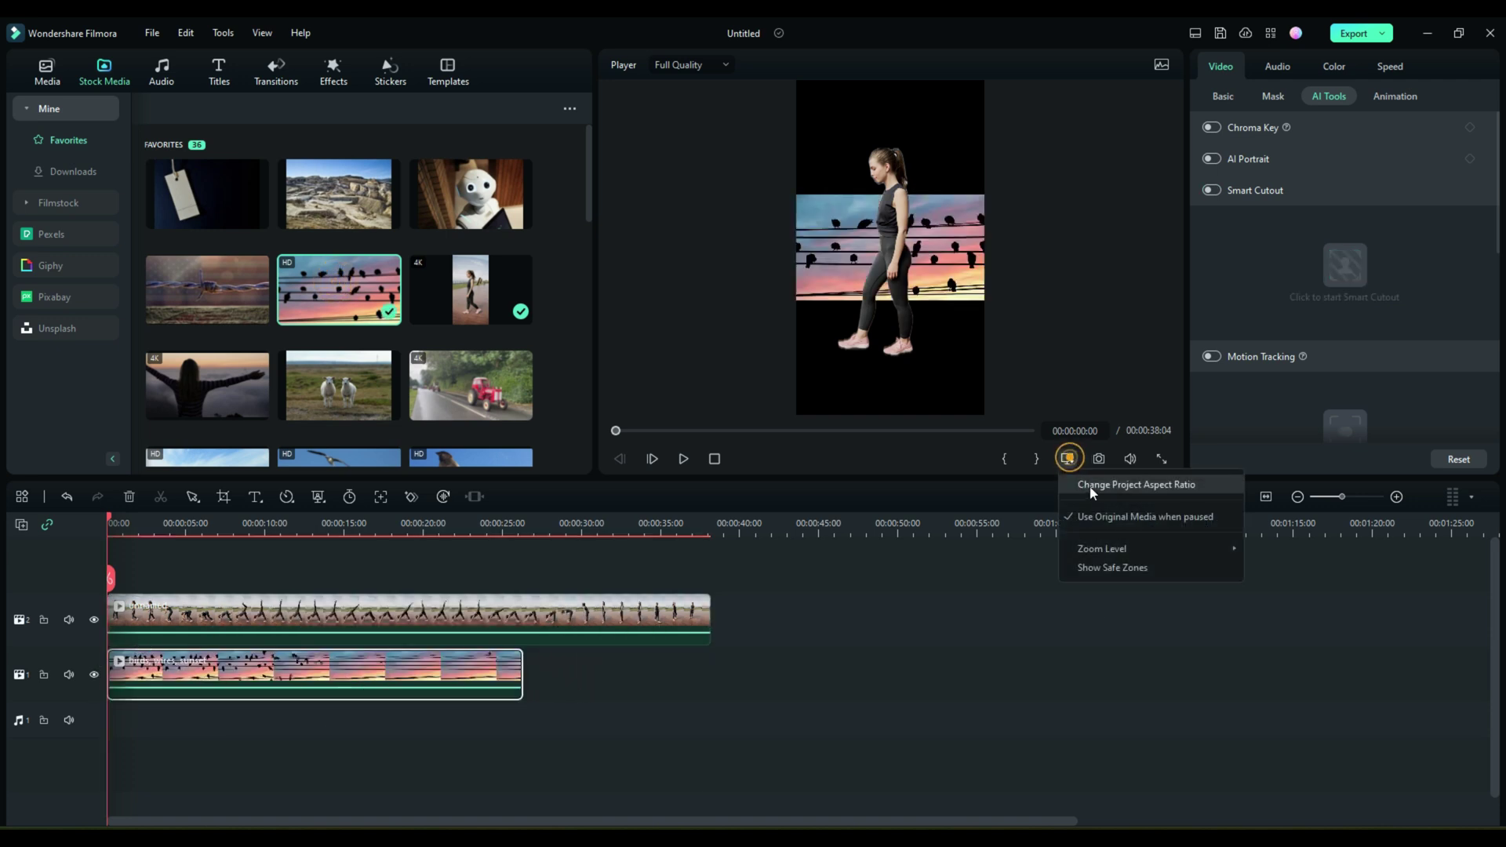
pyautogui.click(1091, 488)
pyautogui.click(744, 314)
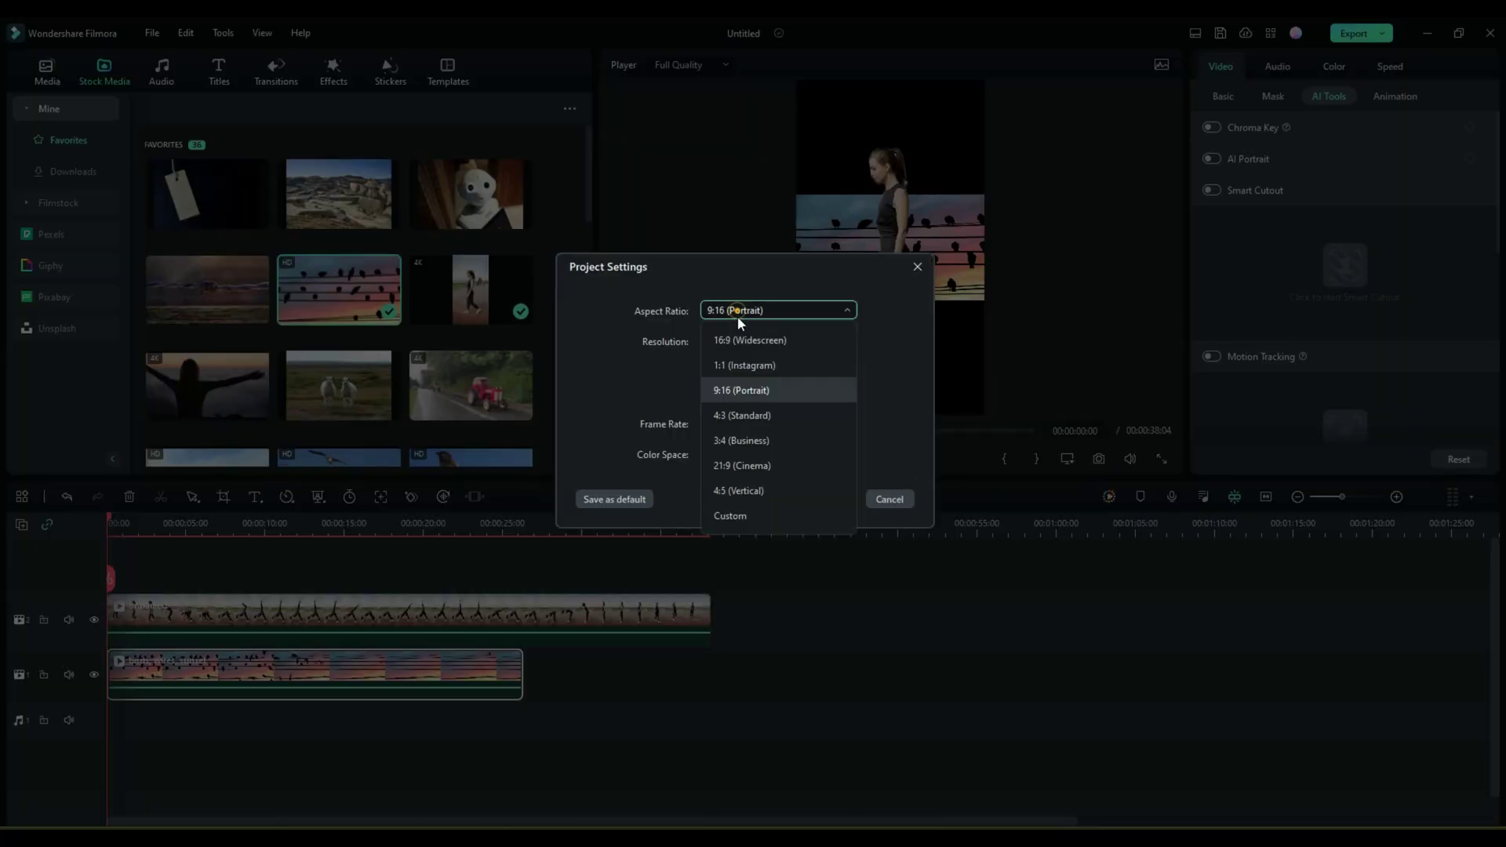
pyautogui.click(743, 339)
pyautogui.click(830, 500)
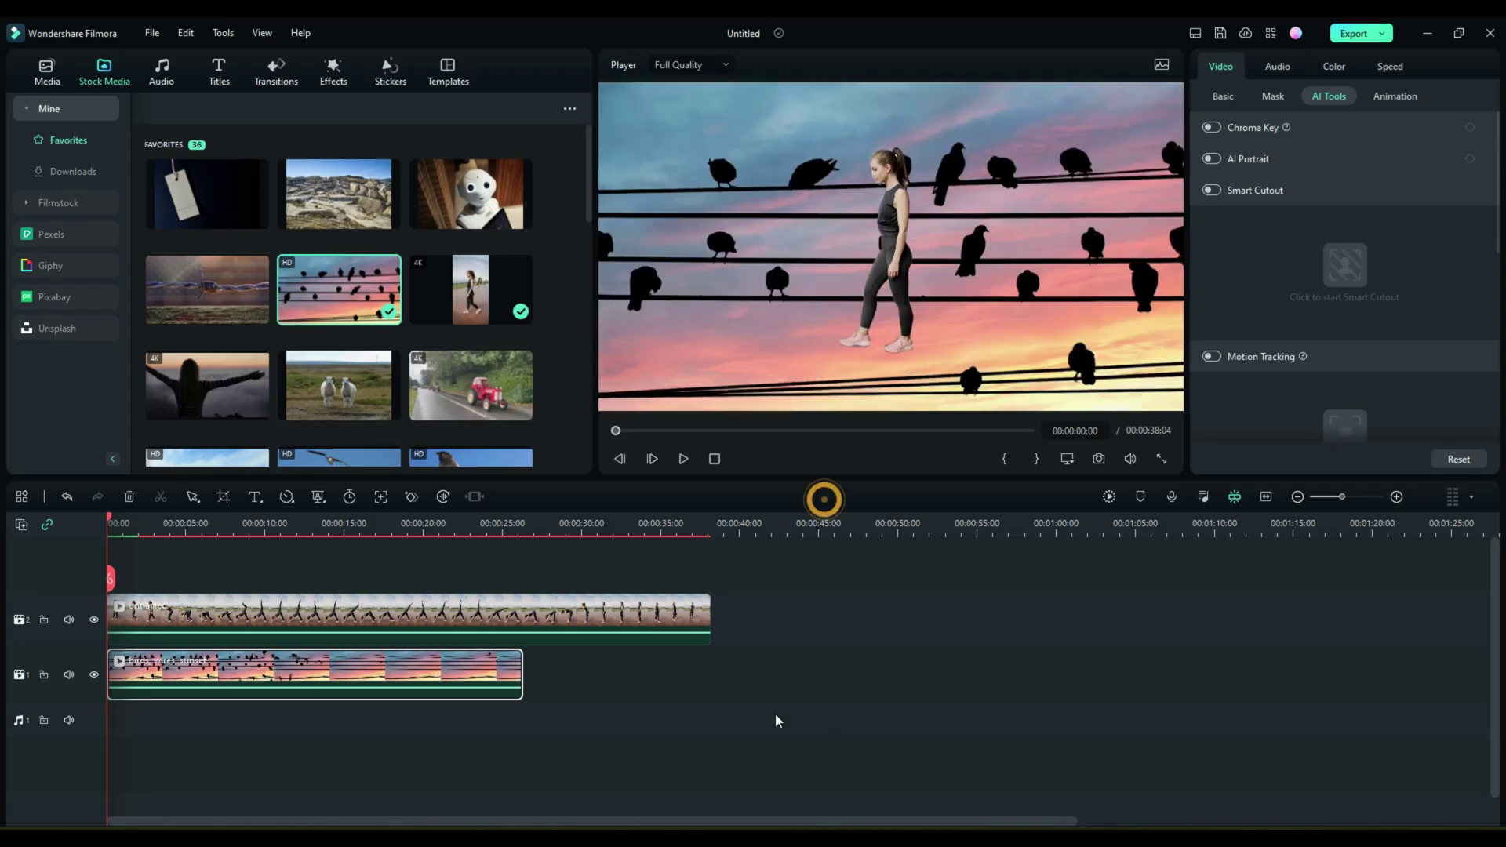
pyautogui.click(45, 676)
pyautogui.click(366, 615)
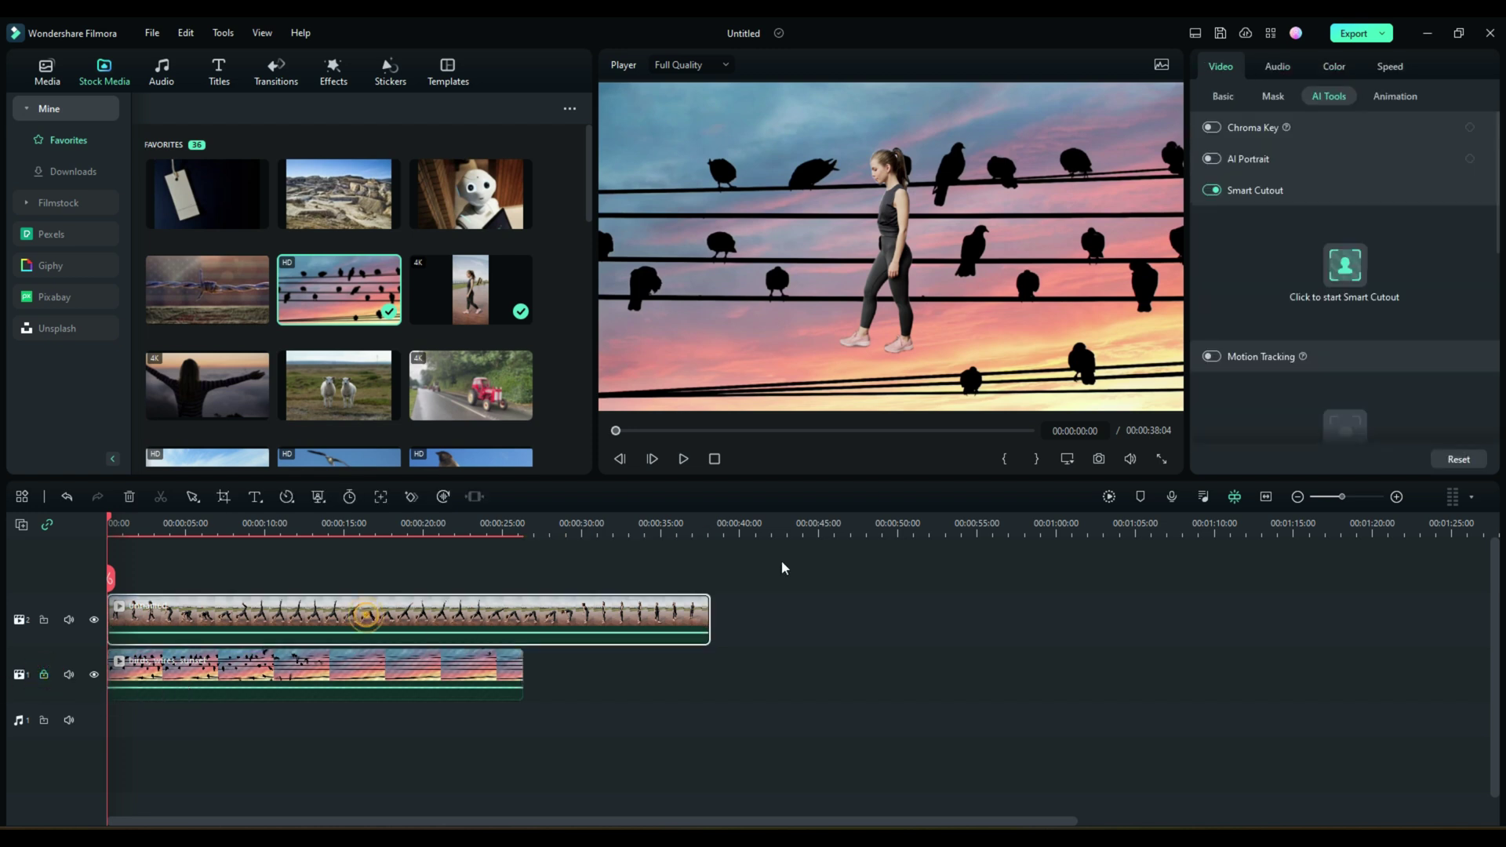
# - Move the cut-out woman up and to the right in the preview, then check a frame around 4 seconds
pyautogui.click(900, 231)
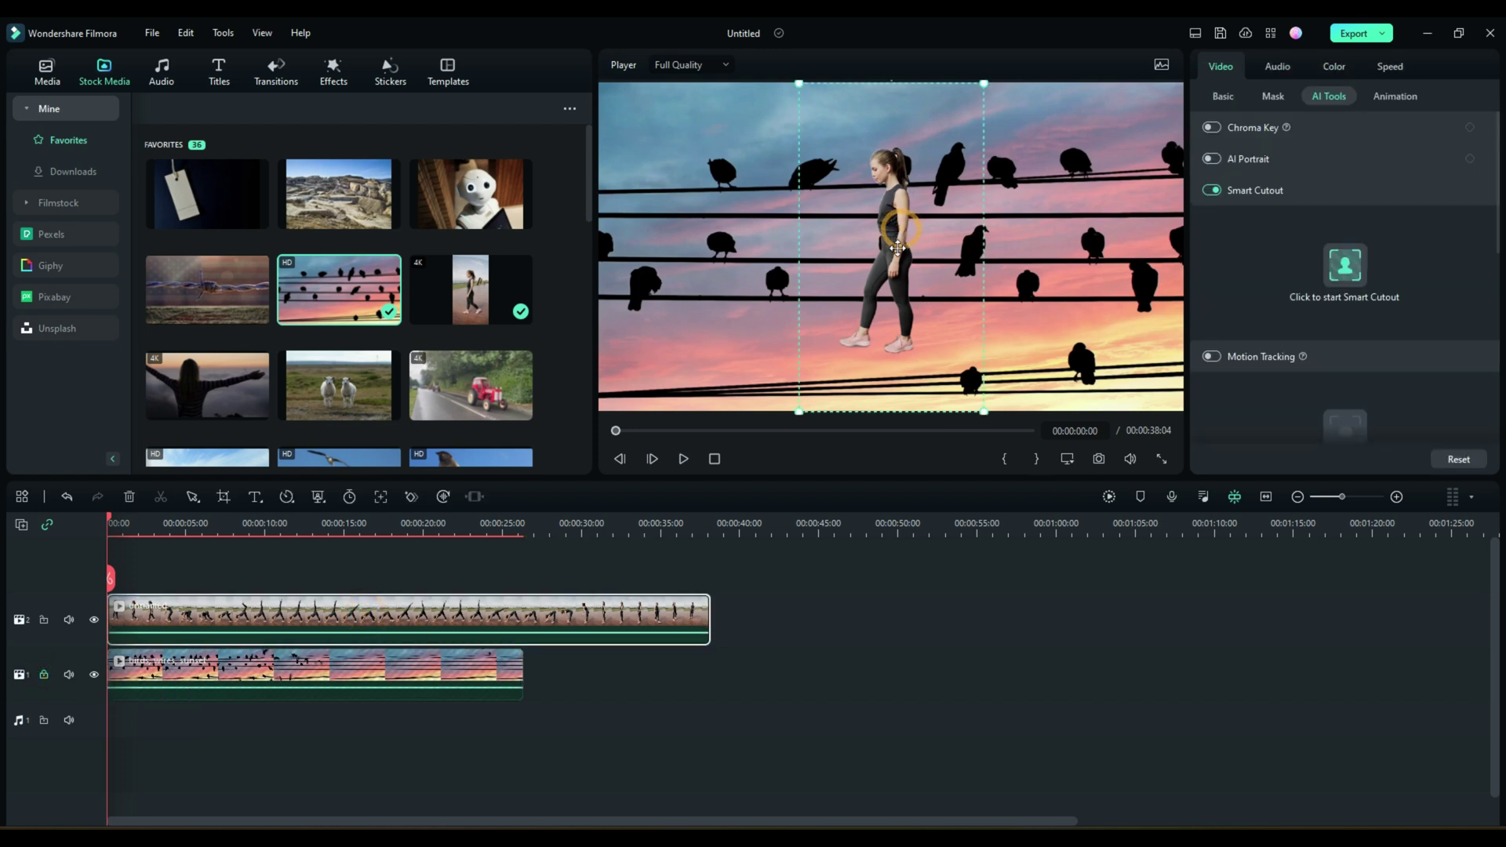
pyautogui.moveTo(898, 248); pyautogui.dragTo(933, 197)
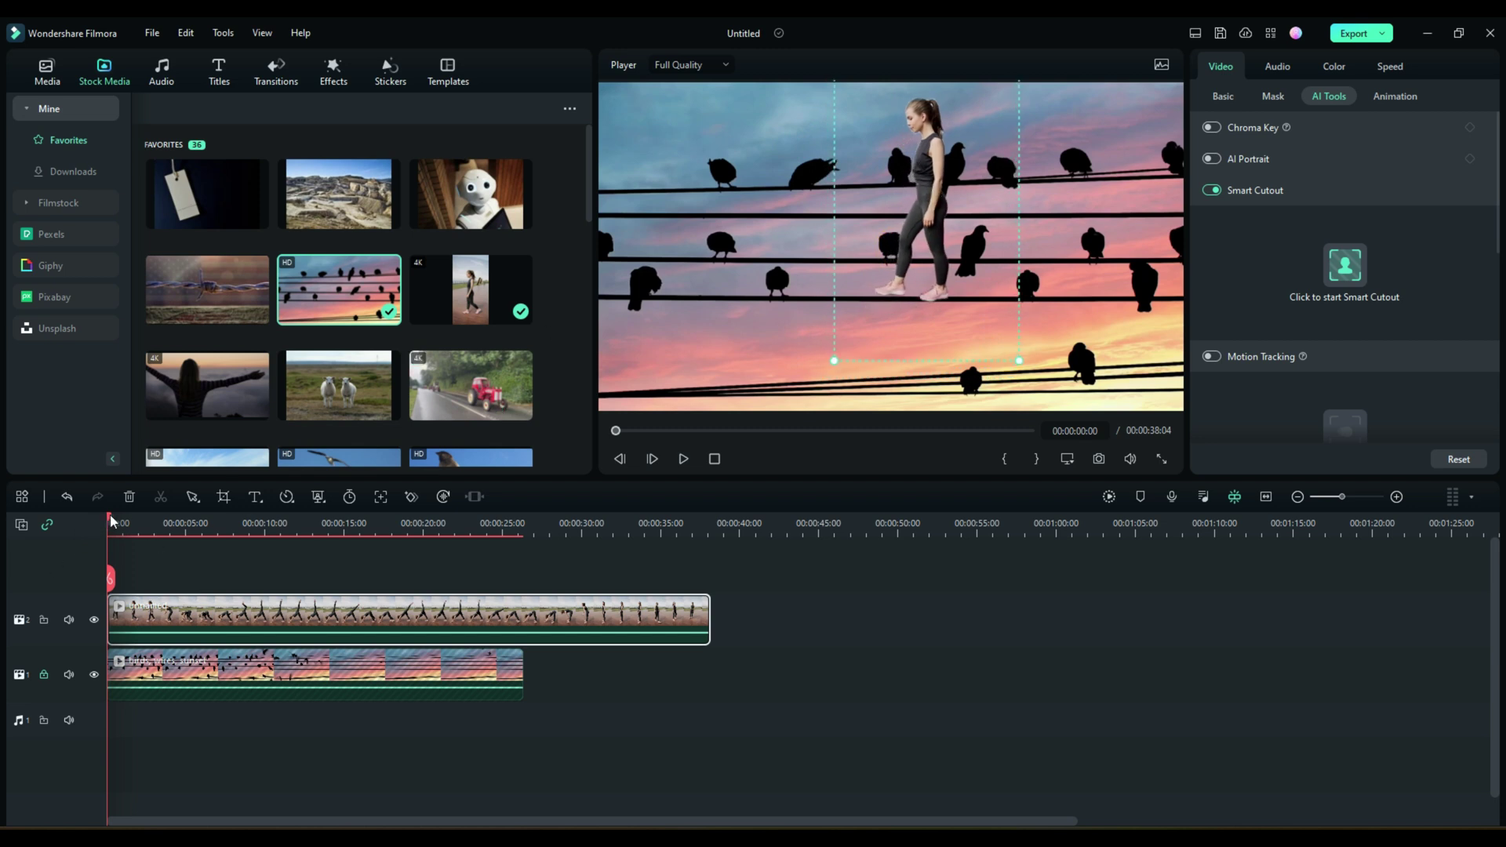
pyautogui.moveTo(110, 519); pyautogui.dragTo(151, 535)
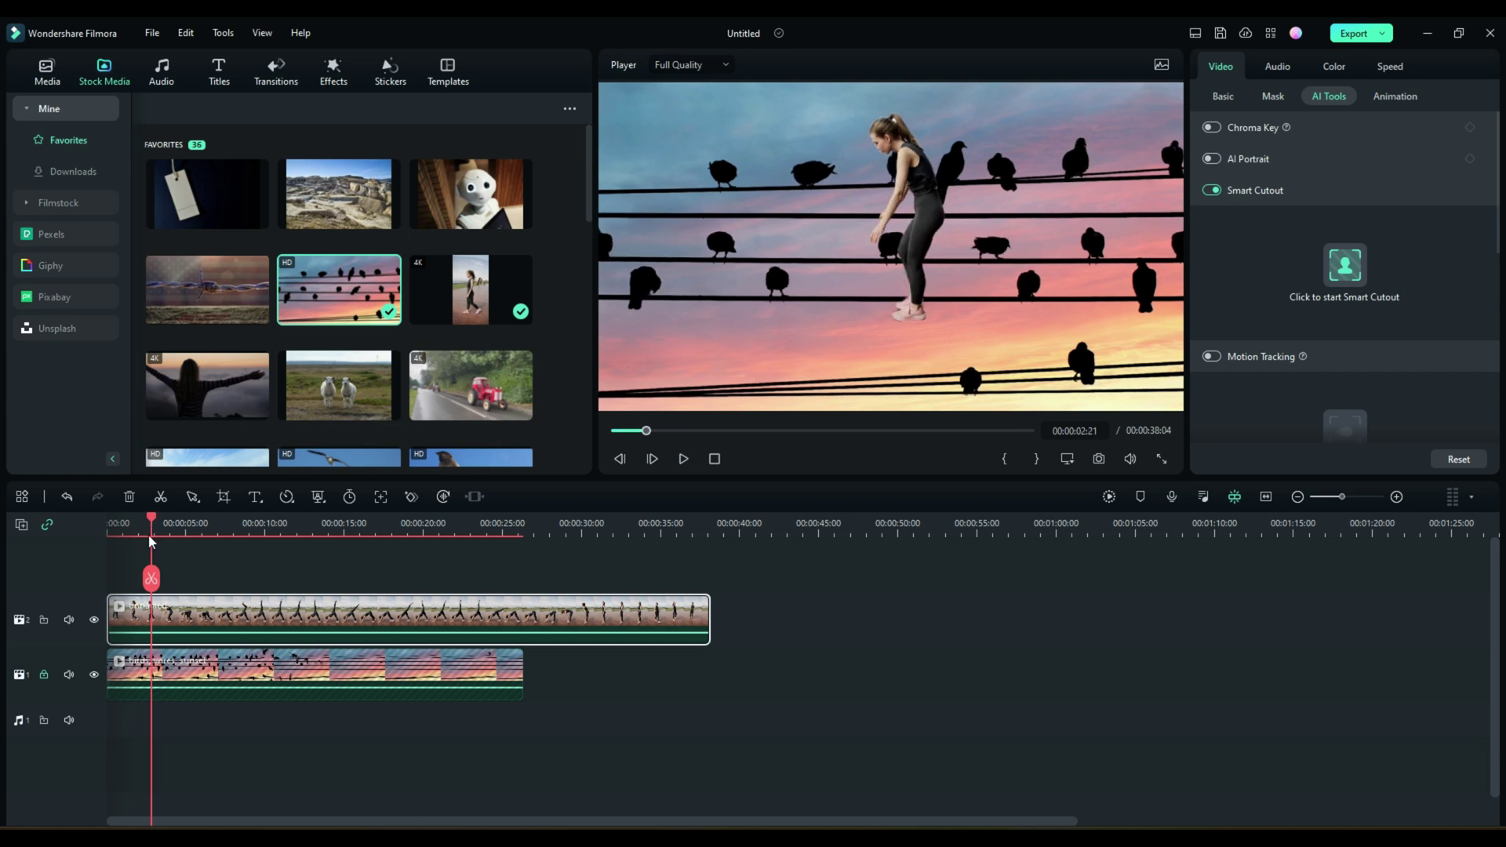
# - Split the woman's clip at 00:00:02:21 and delete the opening piece
pyautogui.click(152, 579)
pyautogui.click(135, 617)
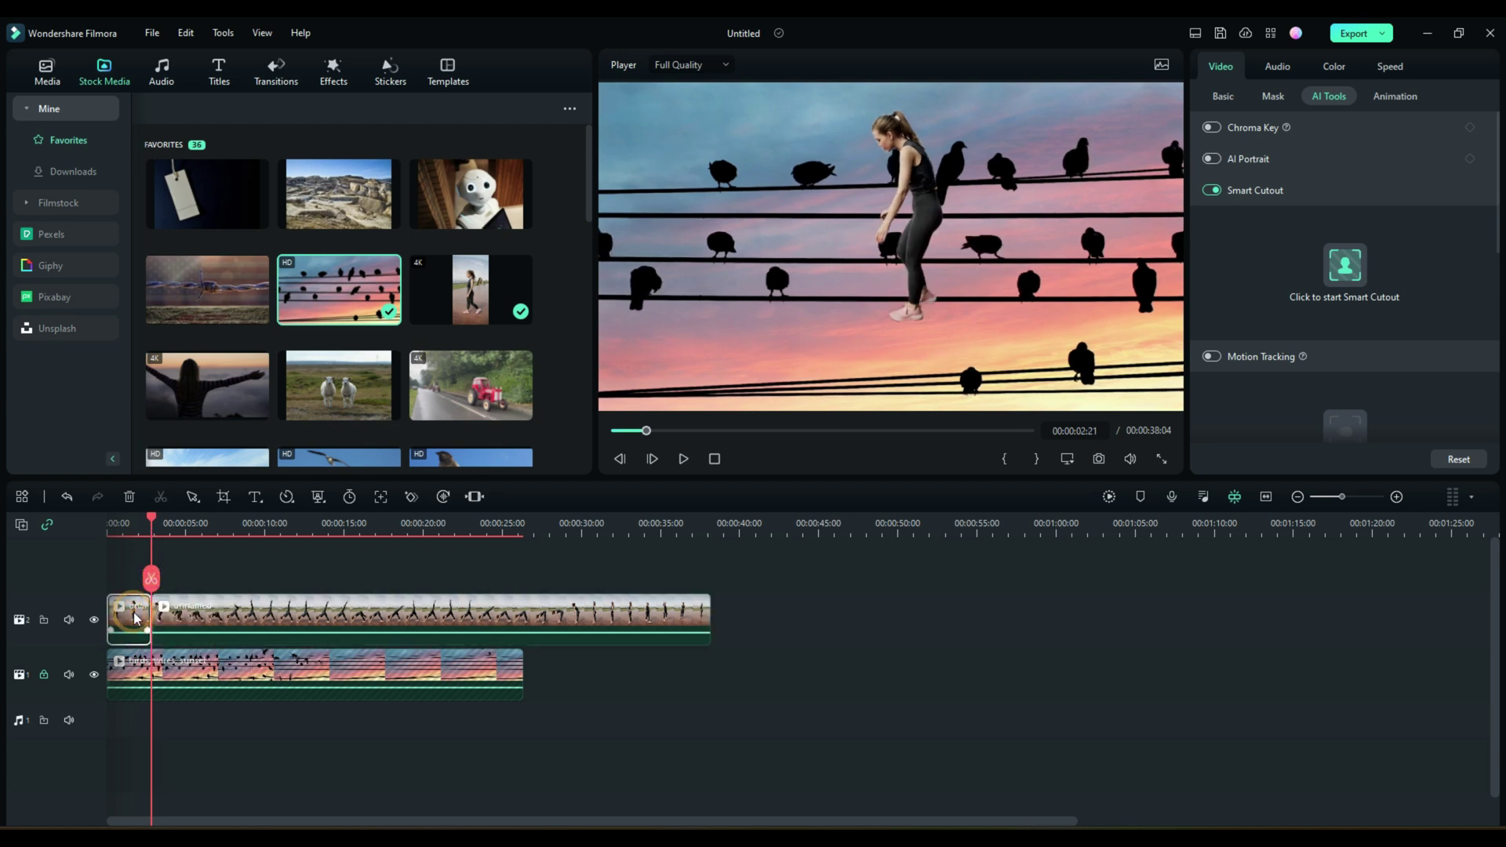
pyautogui.press('Delete')
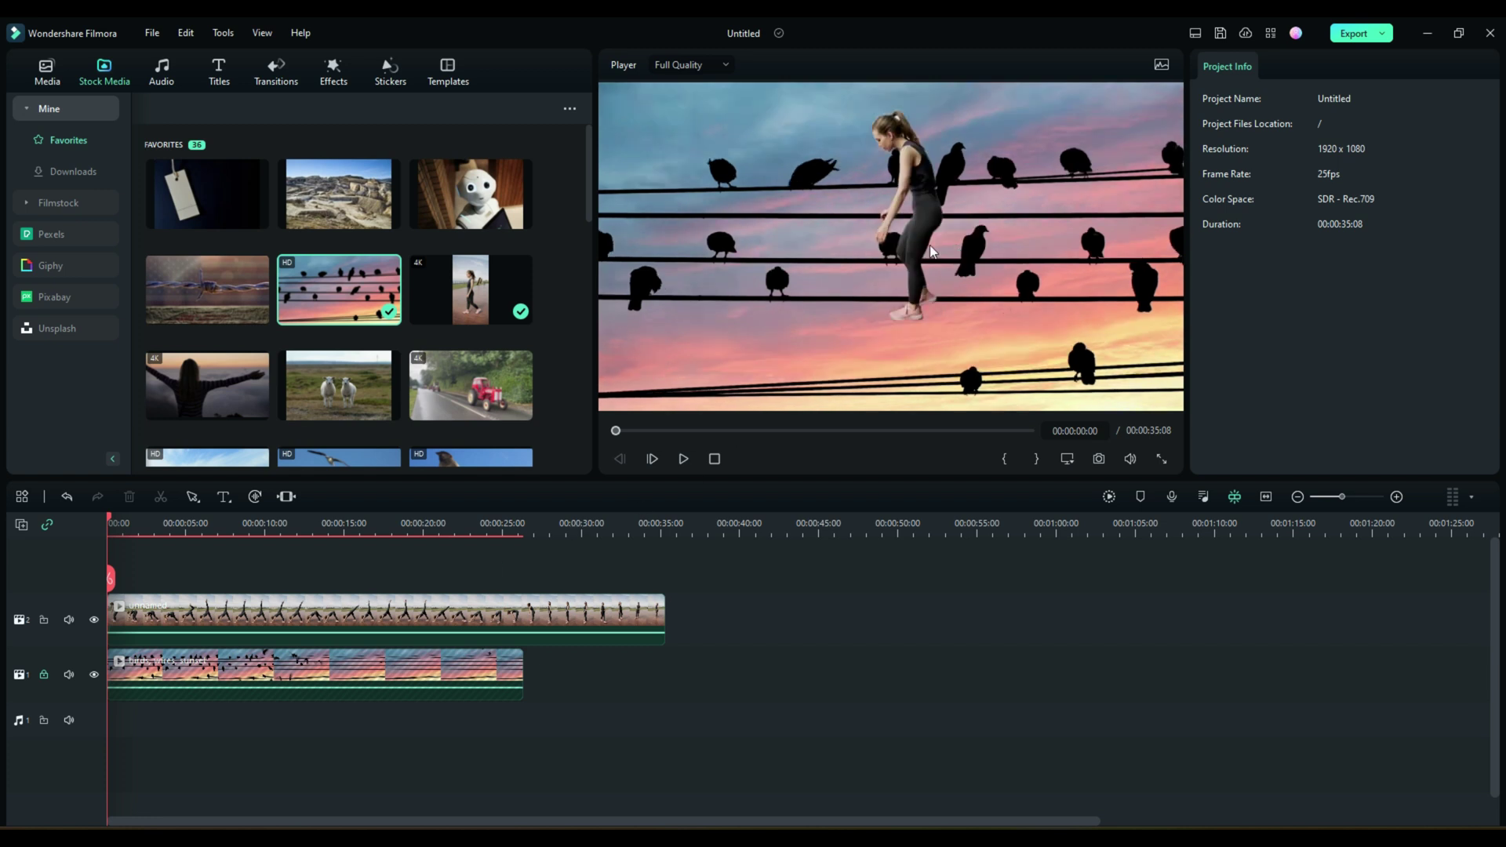
# - Shrink the woman and set her onto a telephone wire, previewing the composite along the clip
pyautogui.moveTo(919, 249); pyautogui.dragTo(930, 226)
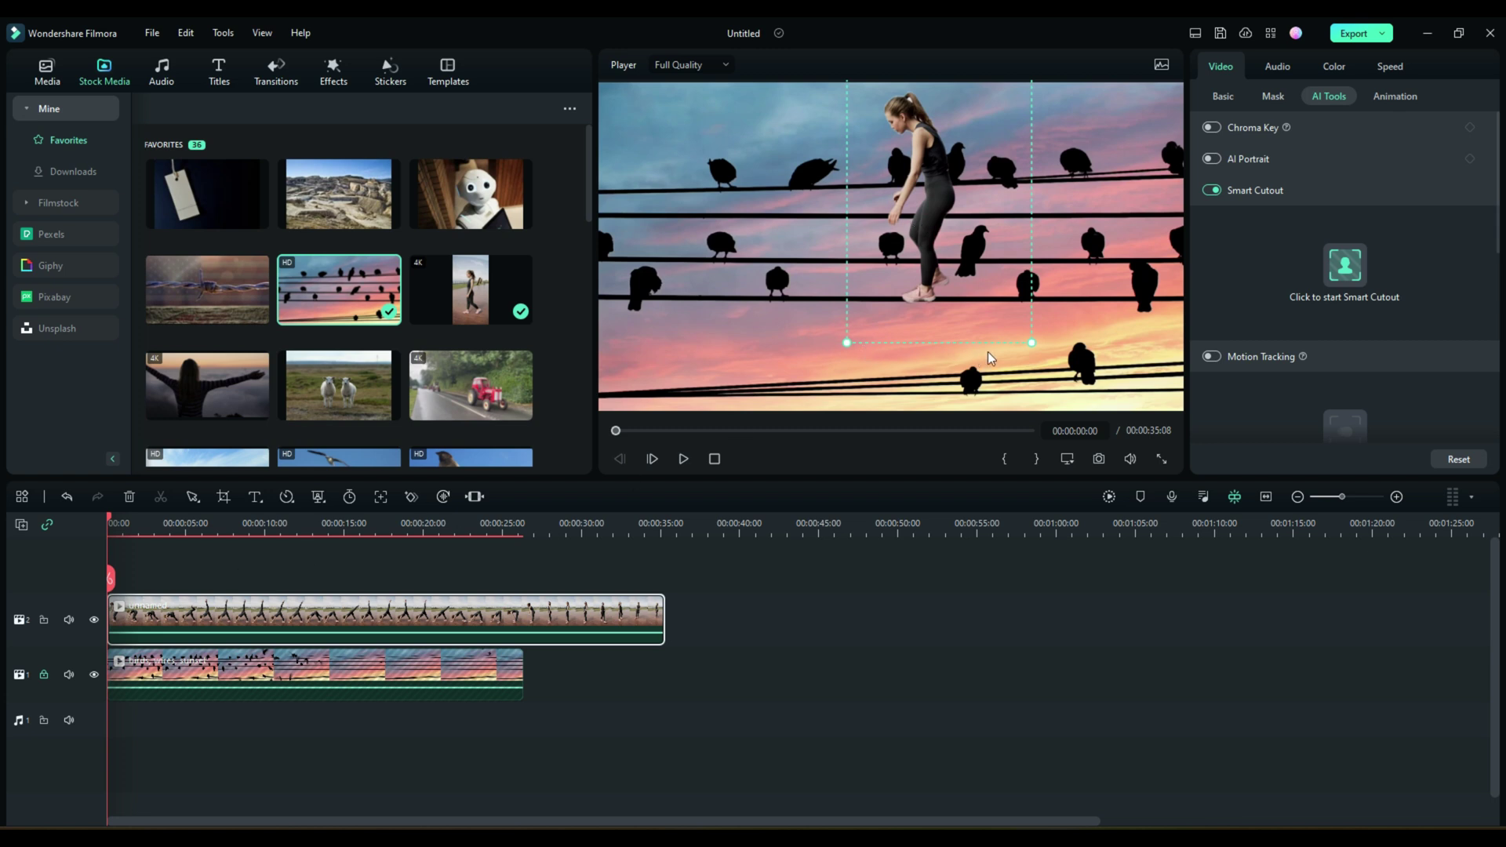
pyautogui.moveTo(1033, 343); pyautogui.dragTo(1010, 325)
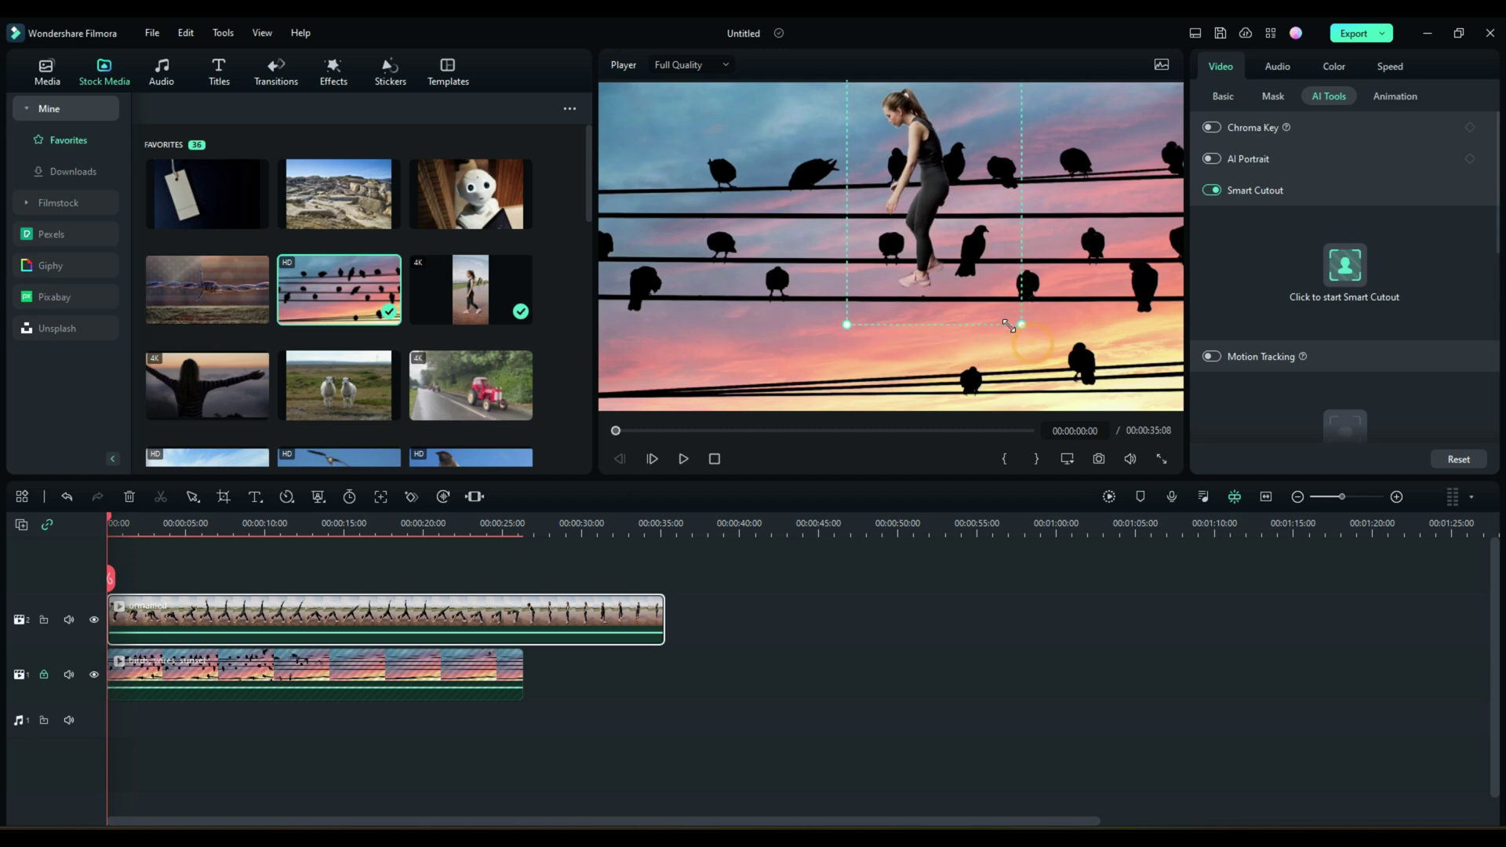
pyautogui.moveTo(921, 209); pyautogui.dragTo(924, 212)
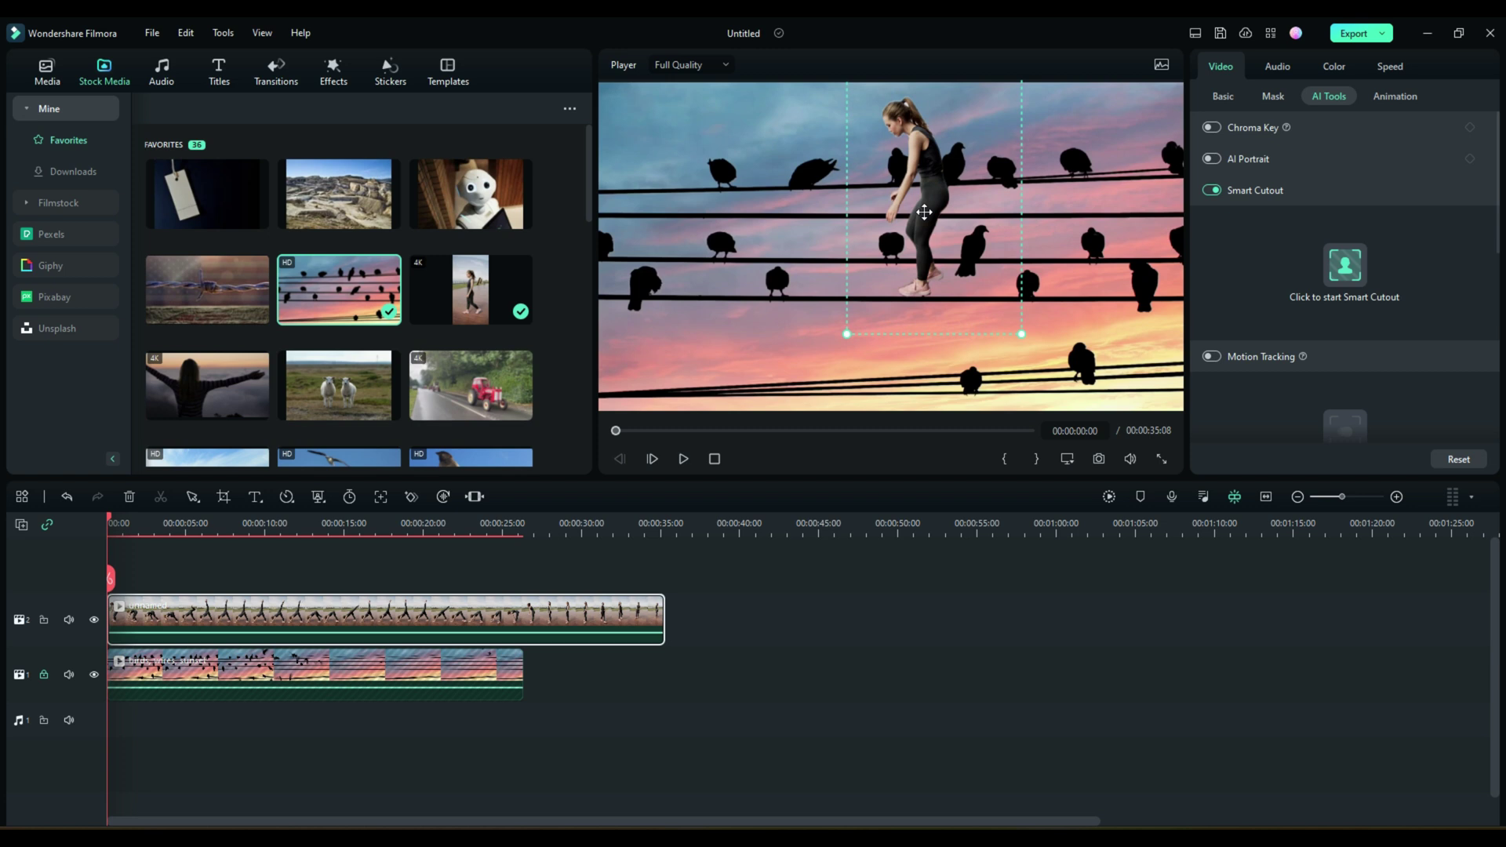
pyautogui.moveTo(109, 522); pyautogui.dragTo(227, 575)
pyautogui.moveTo(226, 578); pyautogui.dragTo(81, 551)
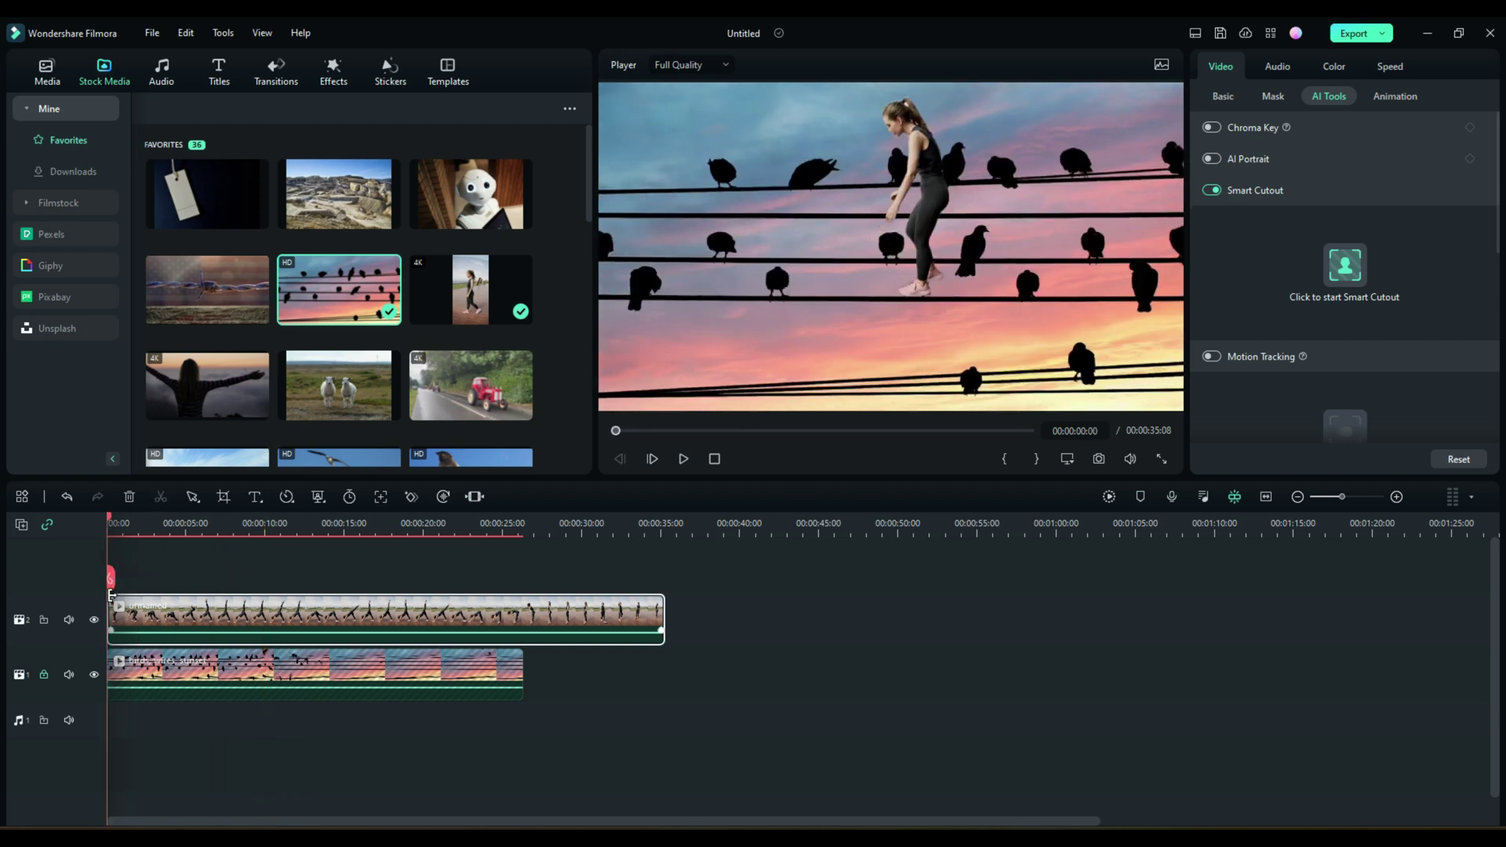